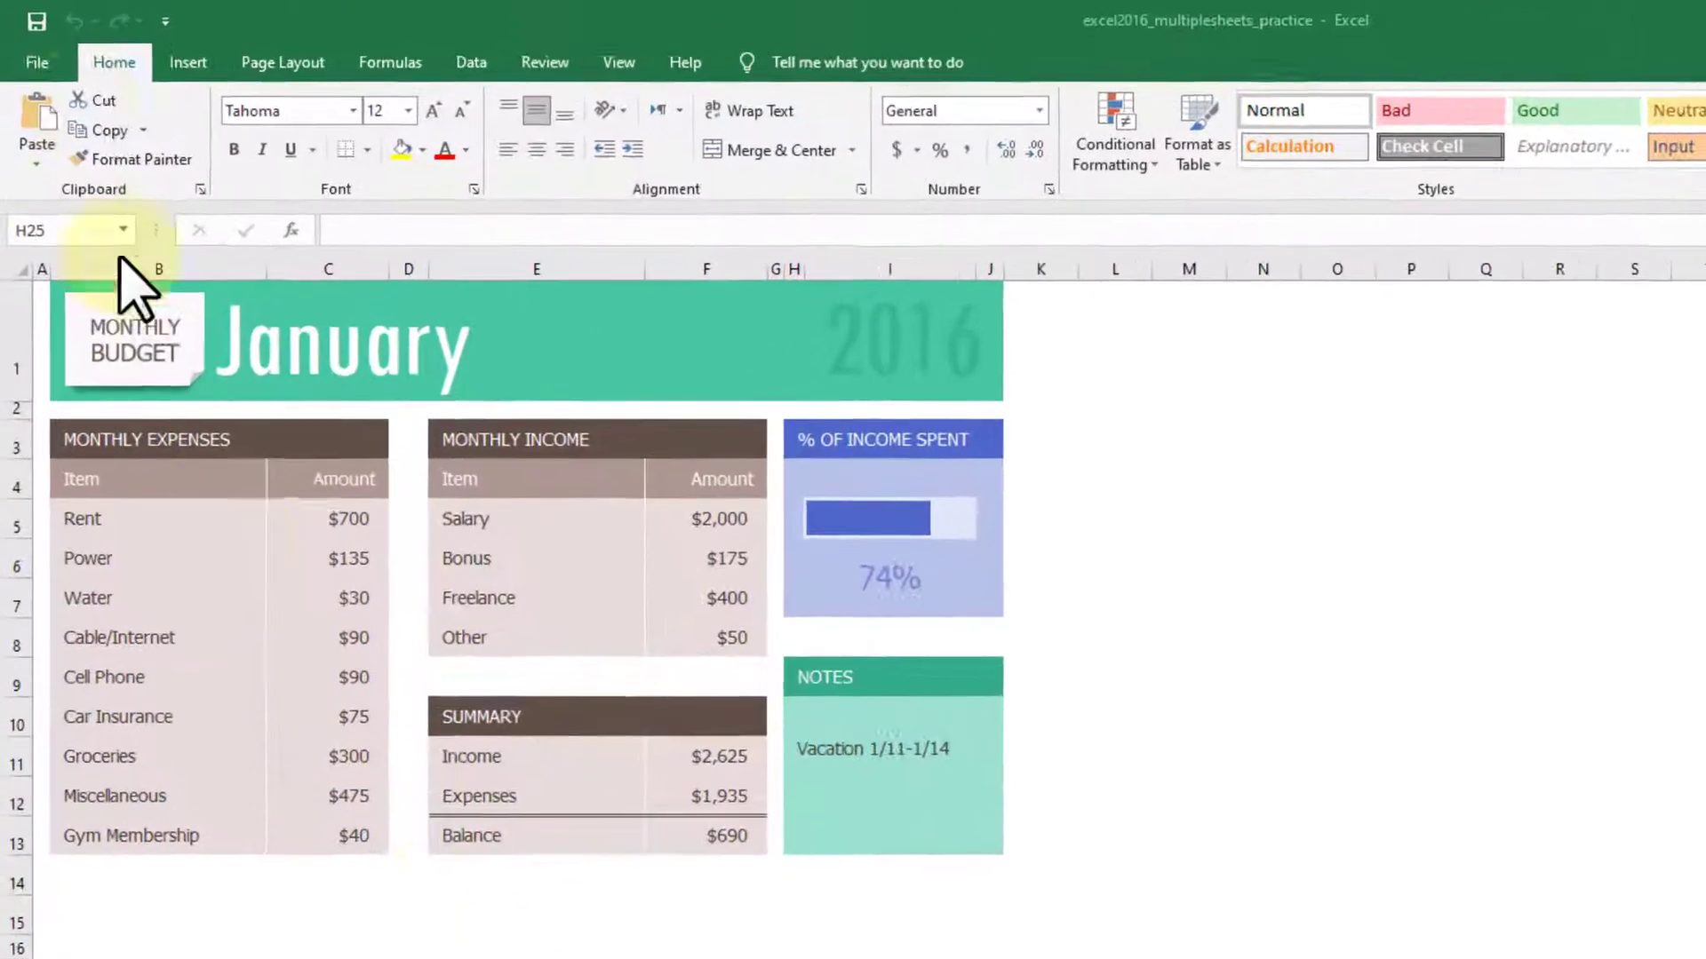
Step: Leave the January budget sheet for Excel's File backstage view
{"action": "left_click", "coordinate": [42, 66]}
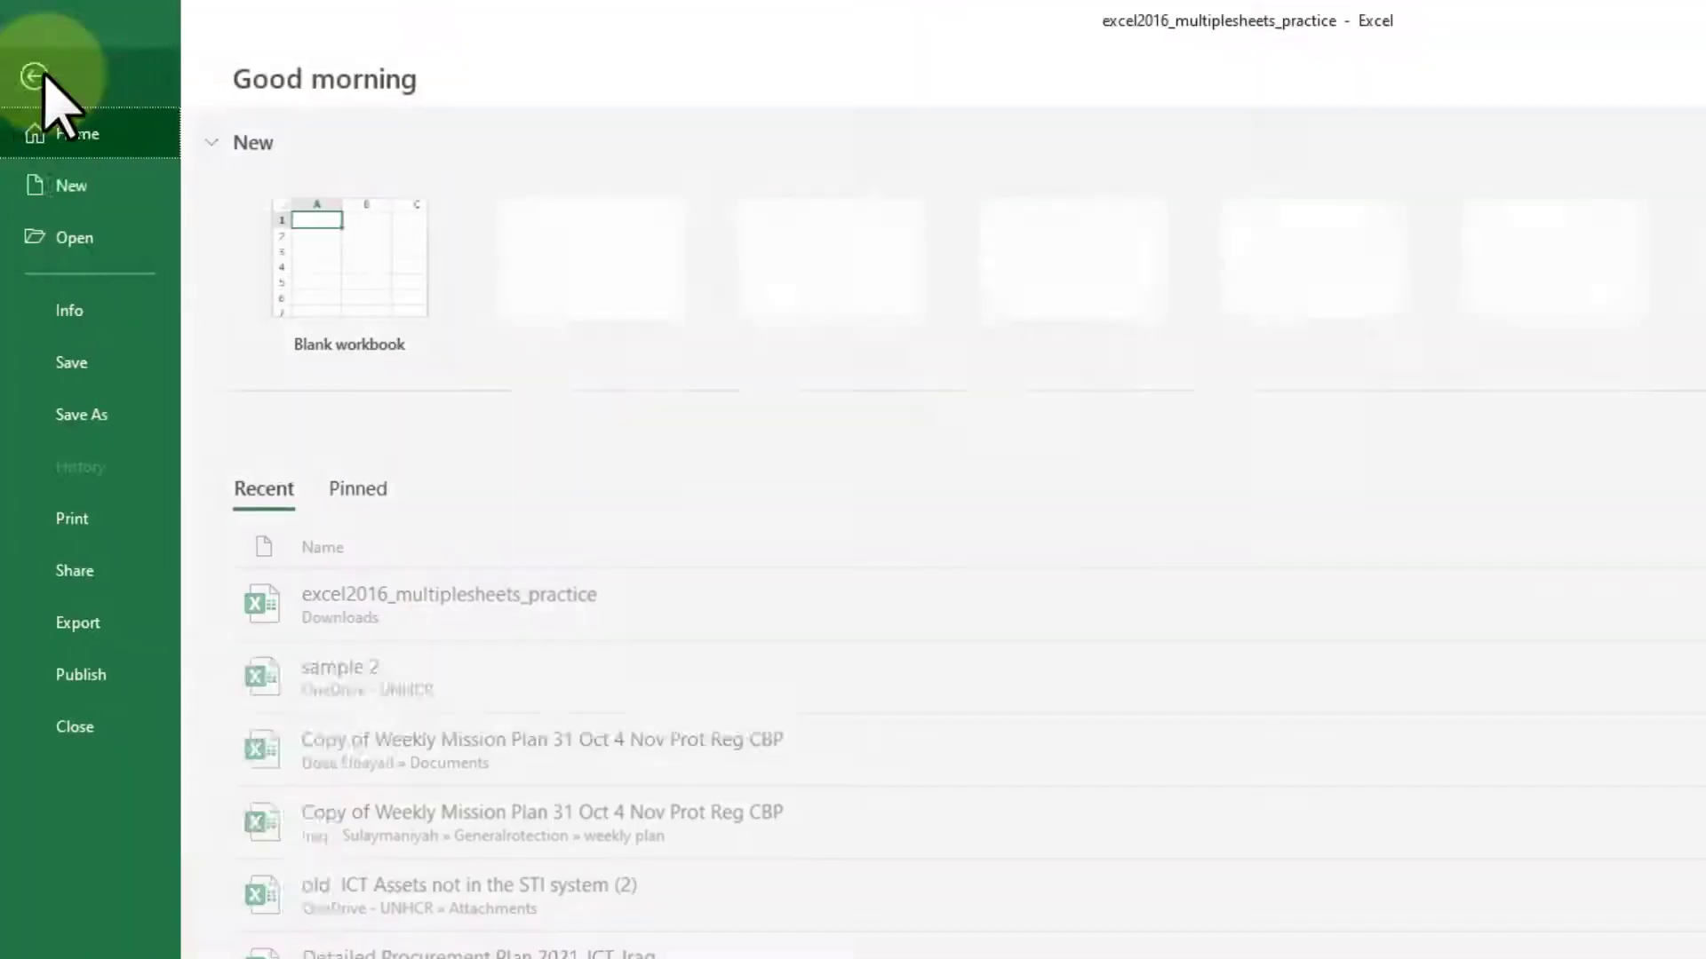
Step: Open the Publish as PDF or XPS dialog through Export > Create PDF/XPS
{"action": "left_click", "coordinate": [141, 636]}
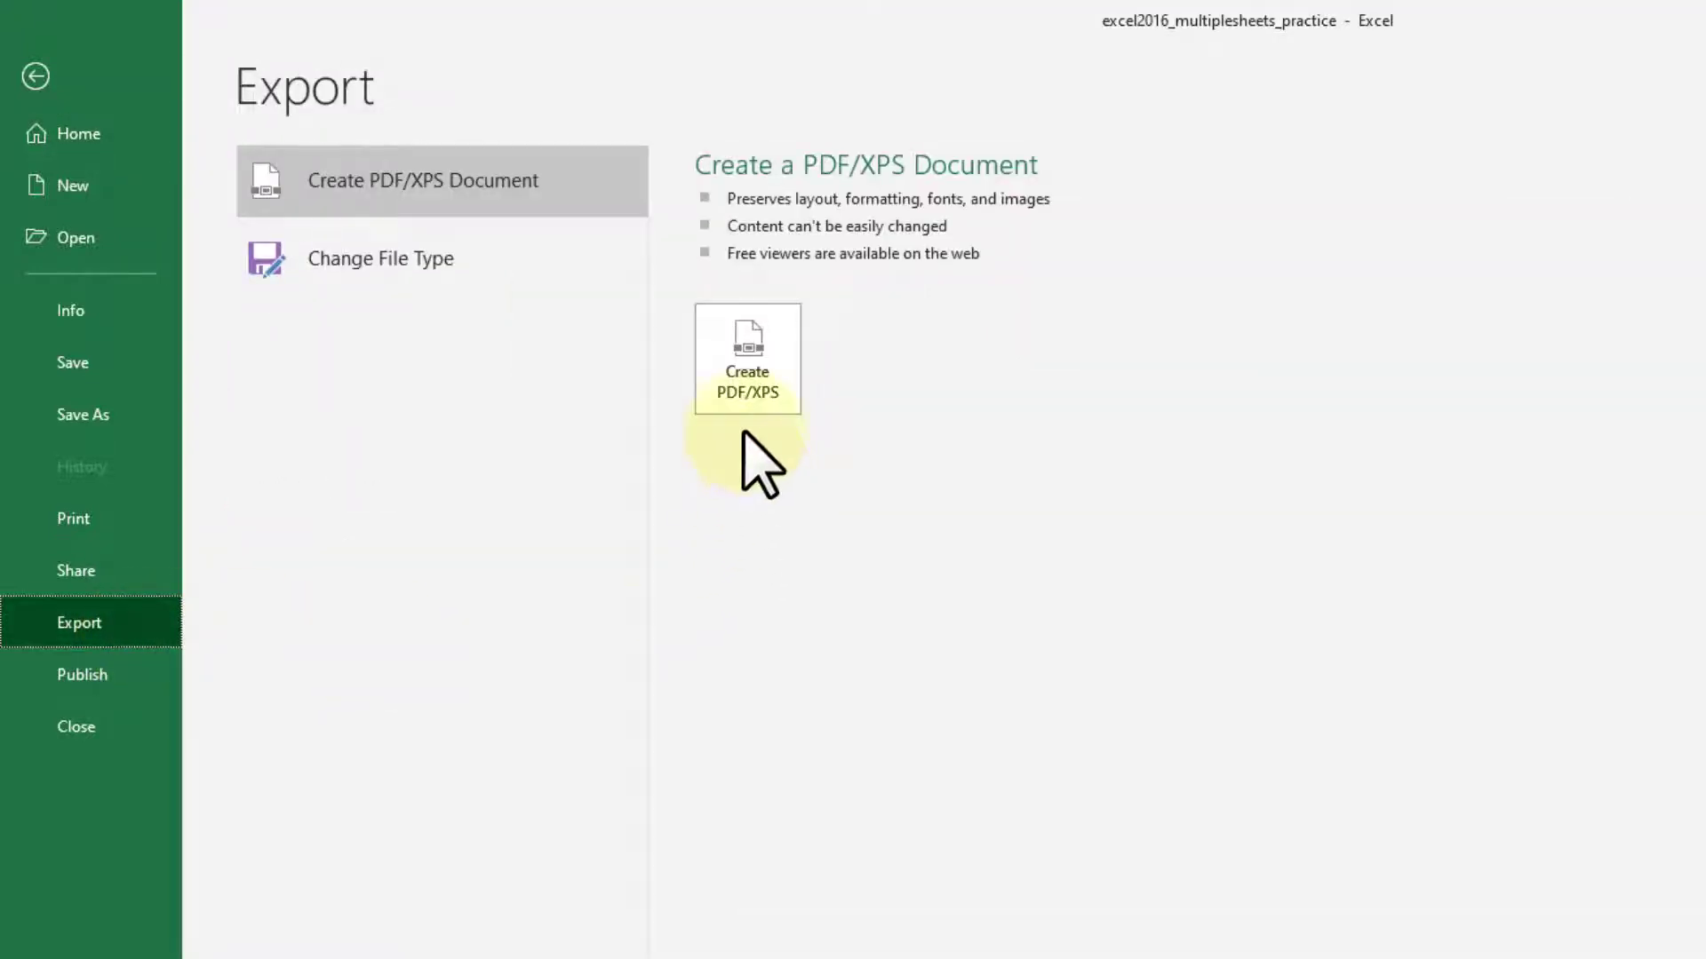
{"action": "left_click", "coordinate": [761, 375]}
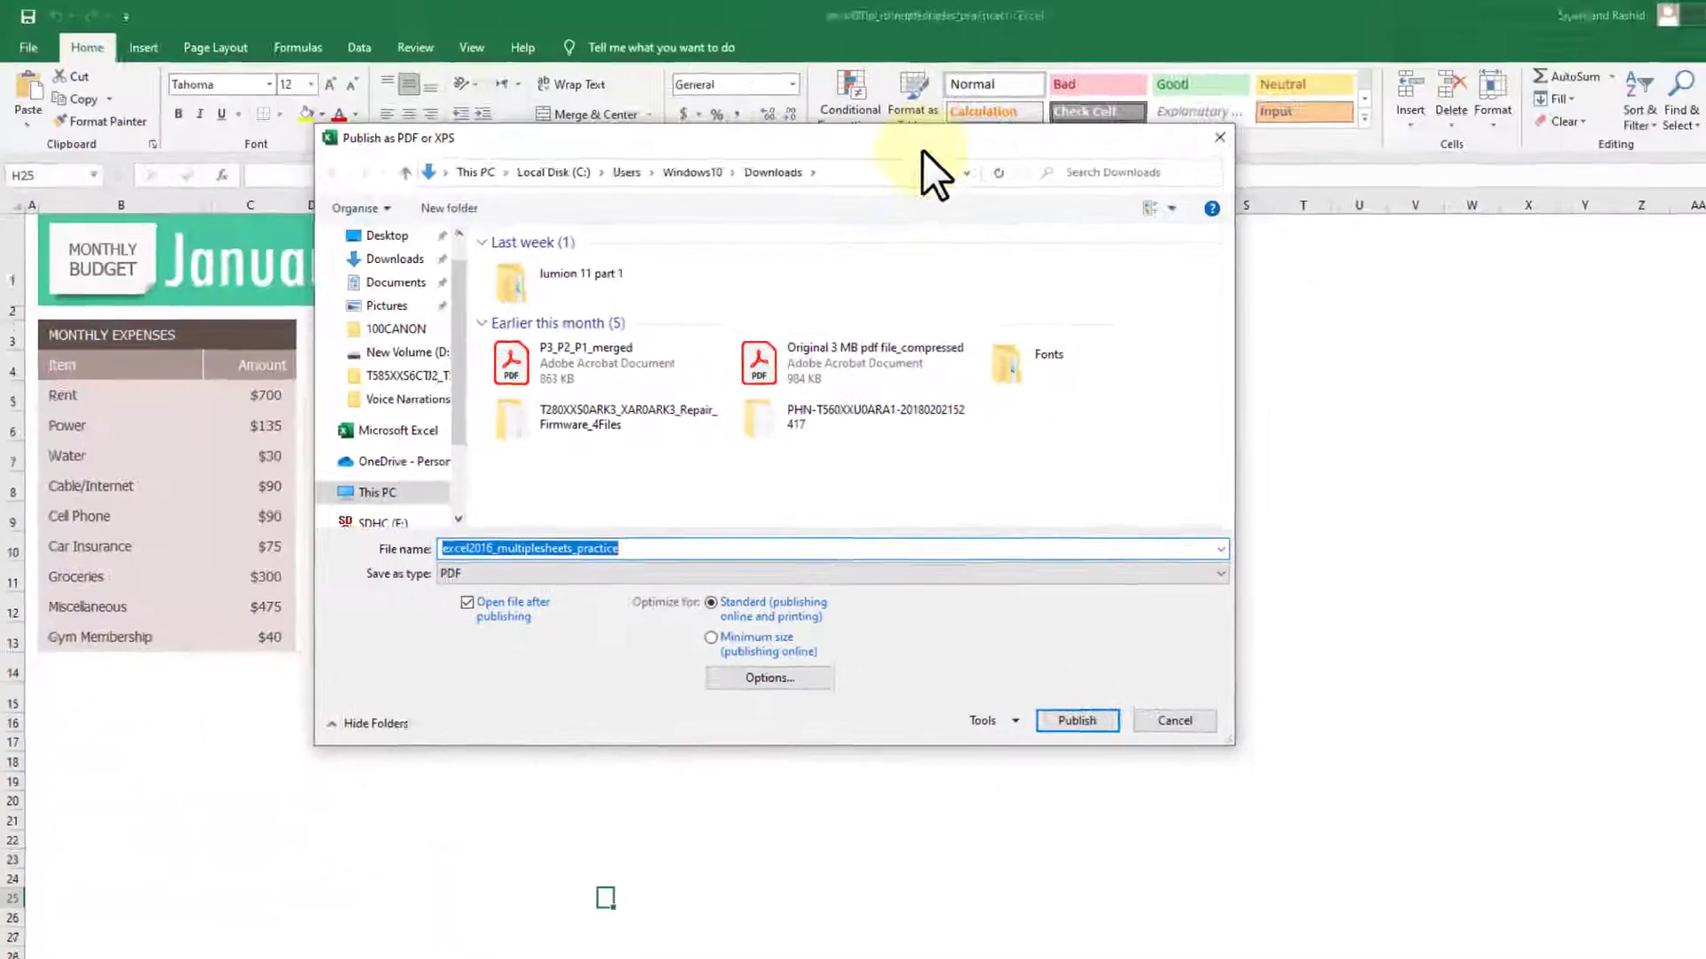
Step: Set the publish options to all pages of the entire workbook
{"action": "left_click", "coordinate": [777, 657]}
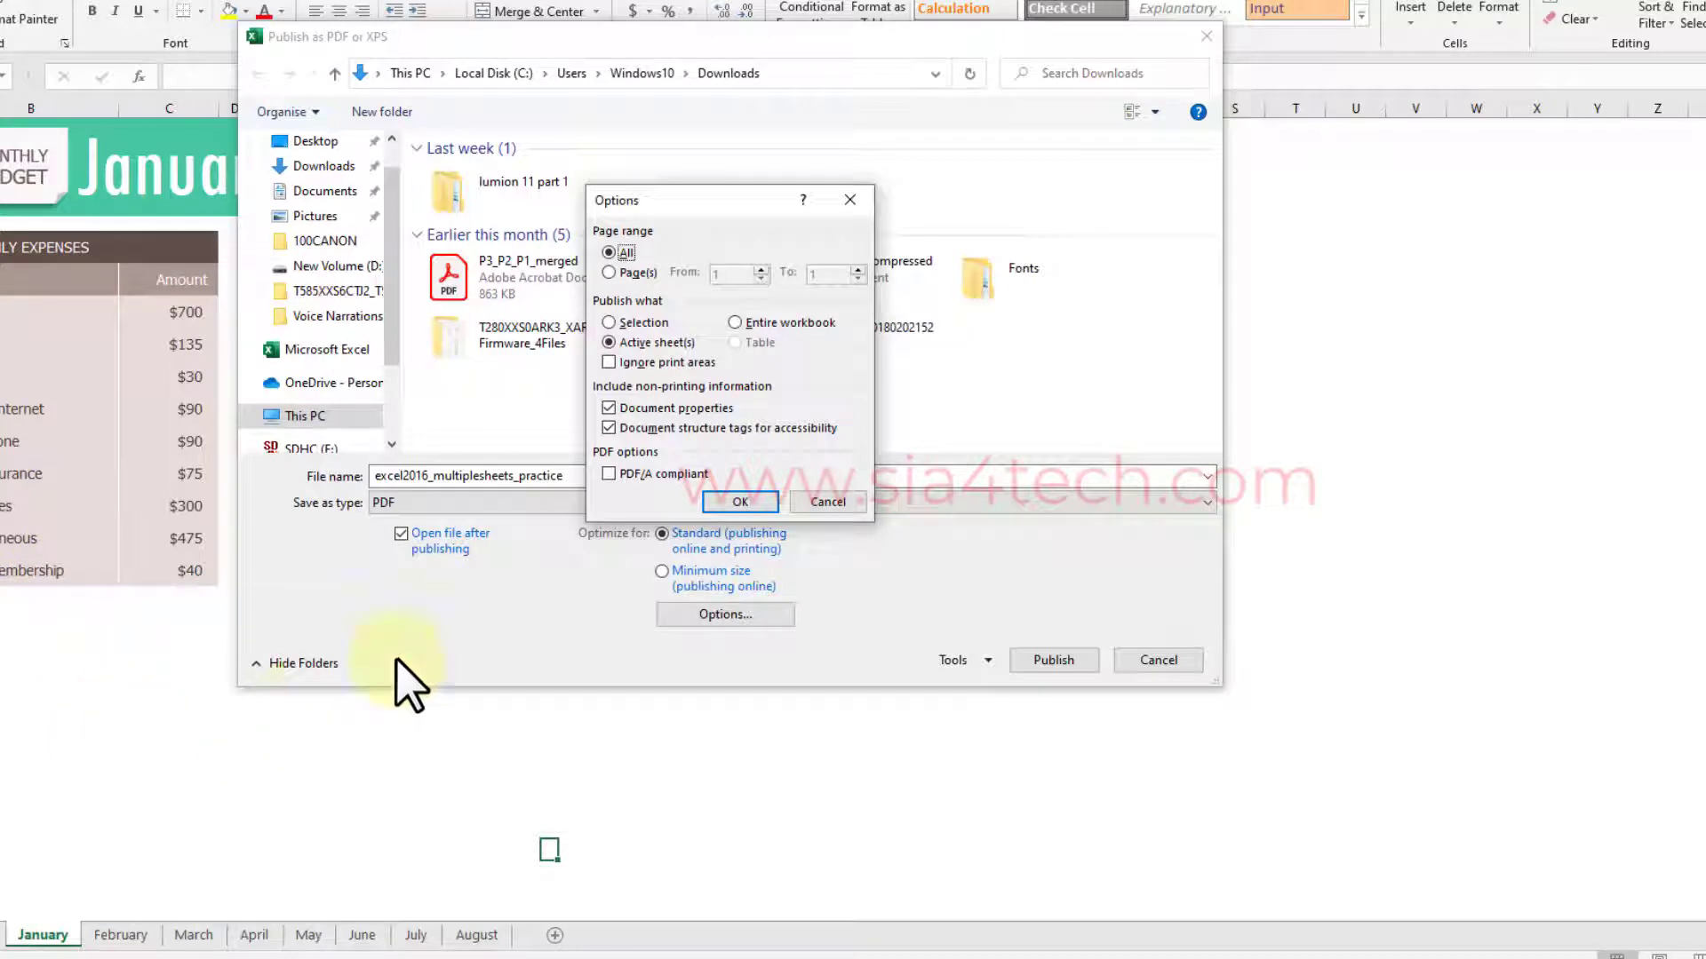
{"action": "left_click", "coordinate": [637, 274]}
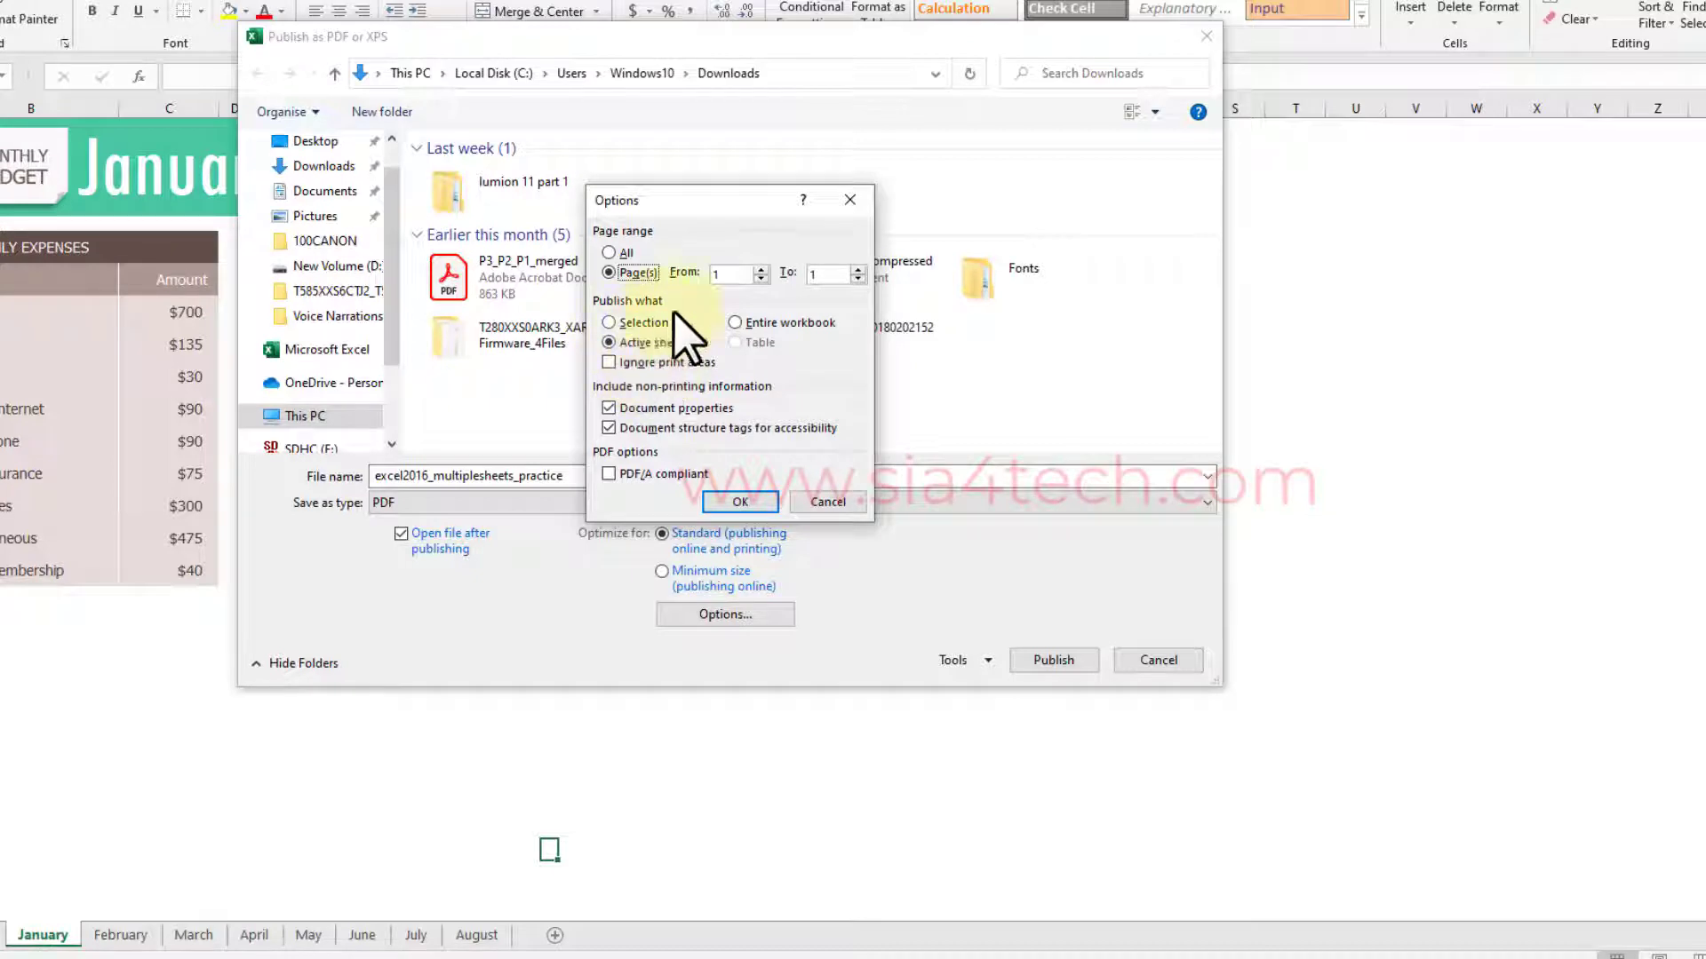
{"action": "left_click", "coordinate": [612, 251]}
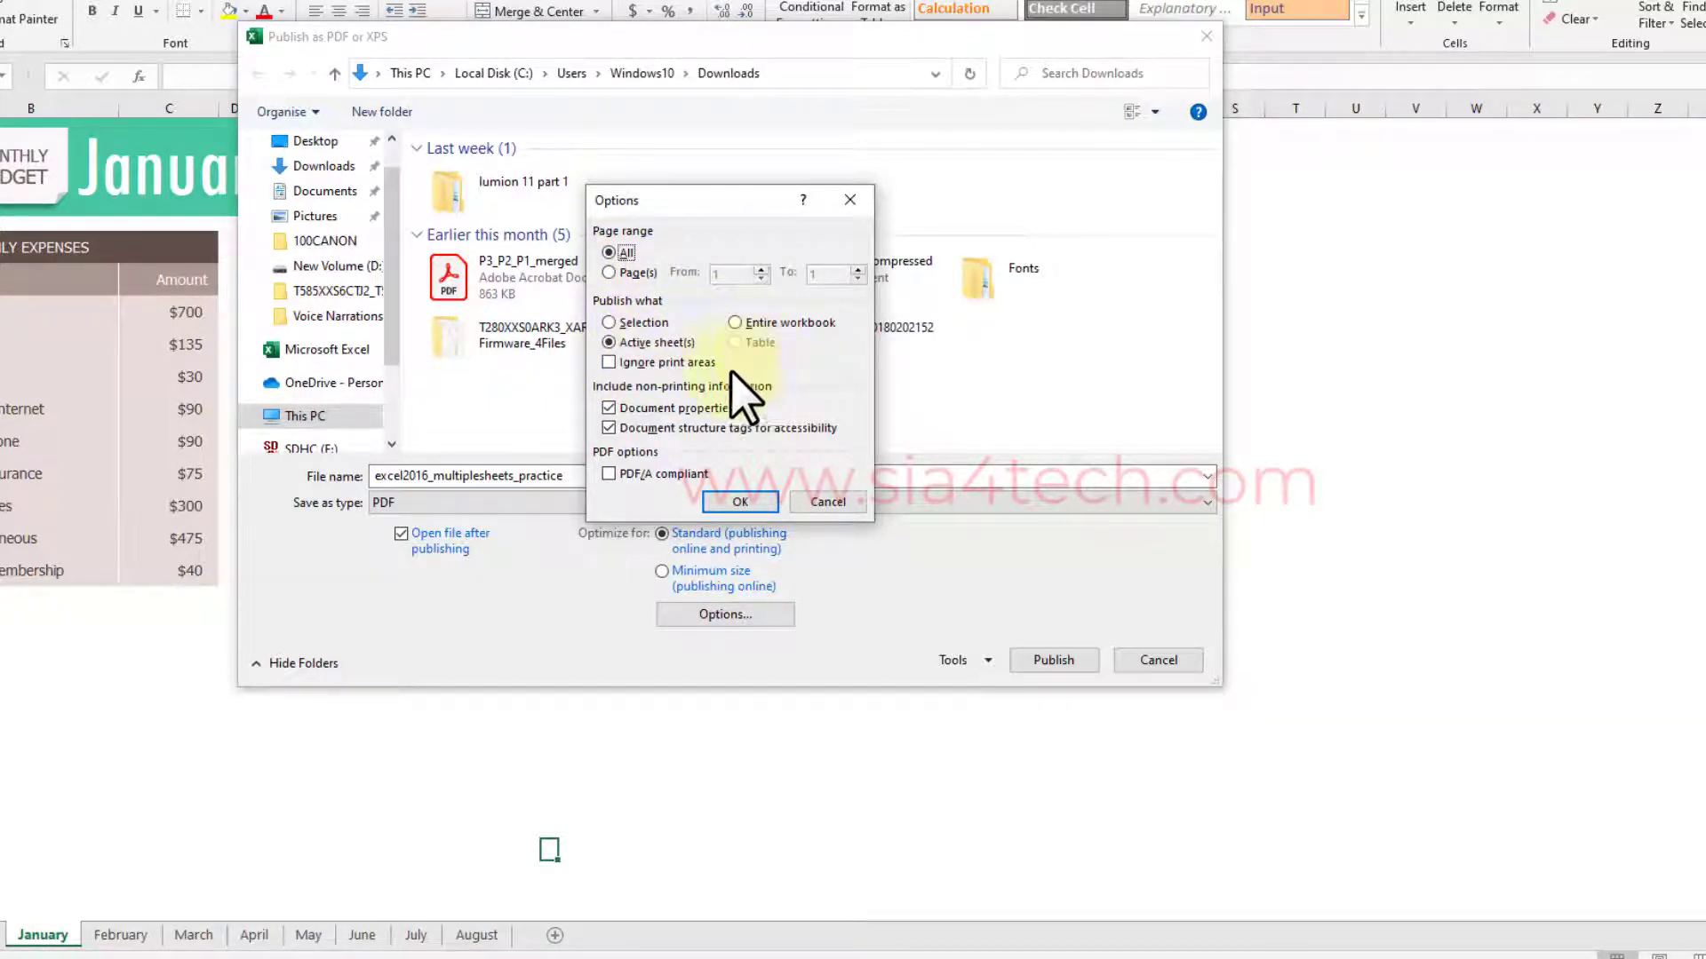
{"action": "left_click", "coordinate": [787, 325]}
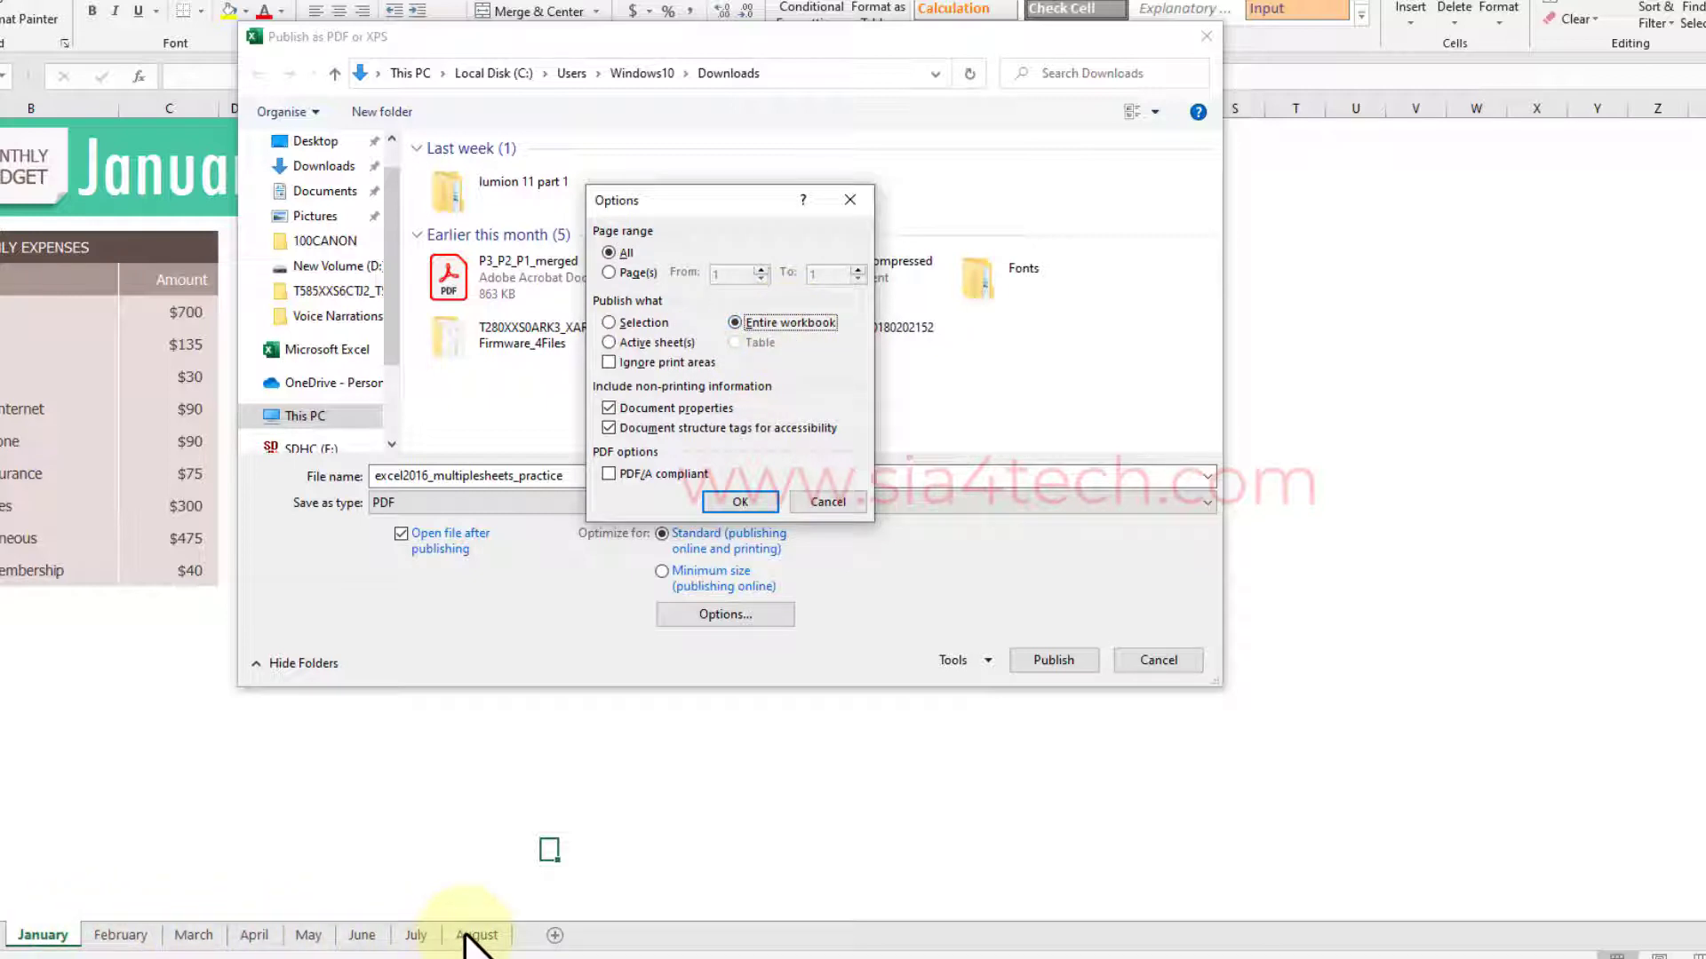
{"action": "left_click", "coordinate": [773, 502]}
Step: Keep the PDF type, name the file 'Entier Work book', and publish it to the Desktop
{"action": "left_click", "coordinate": [780, 502]}
{"action": "left_click", "coordinate": [1052, 660]}
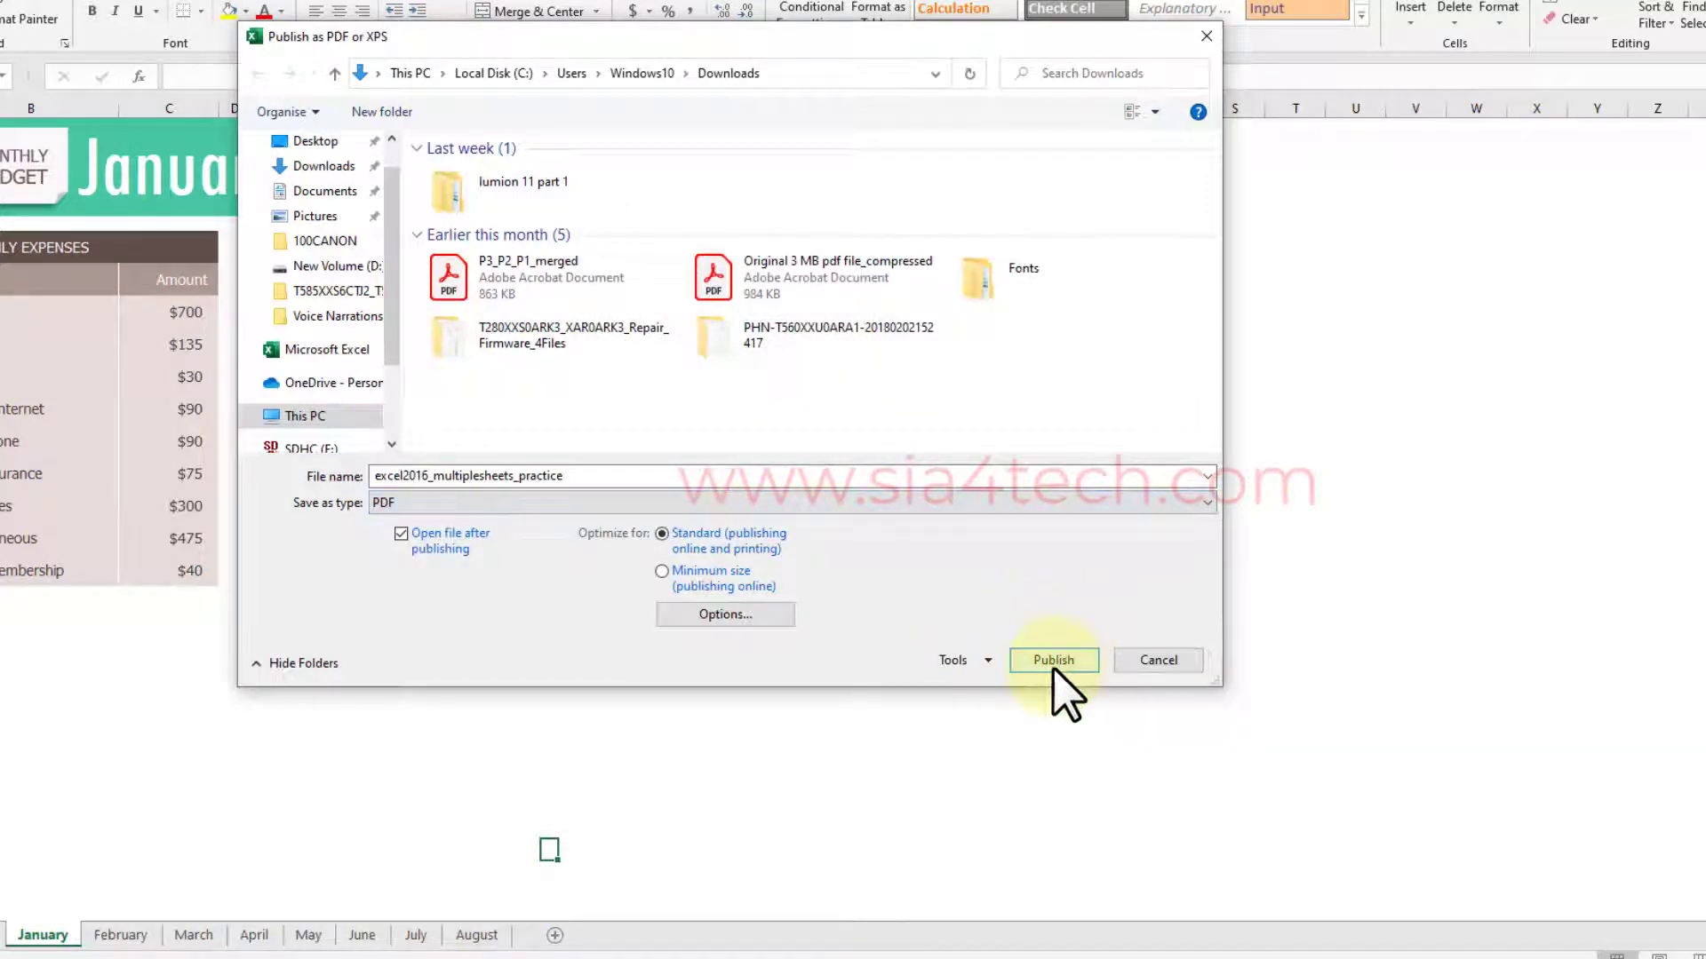
{"action": "double_click", "coordinate": [681, 477]}
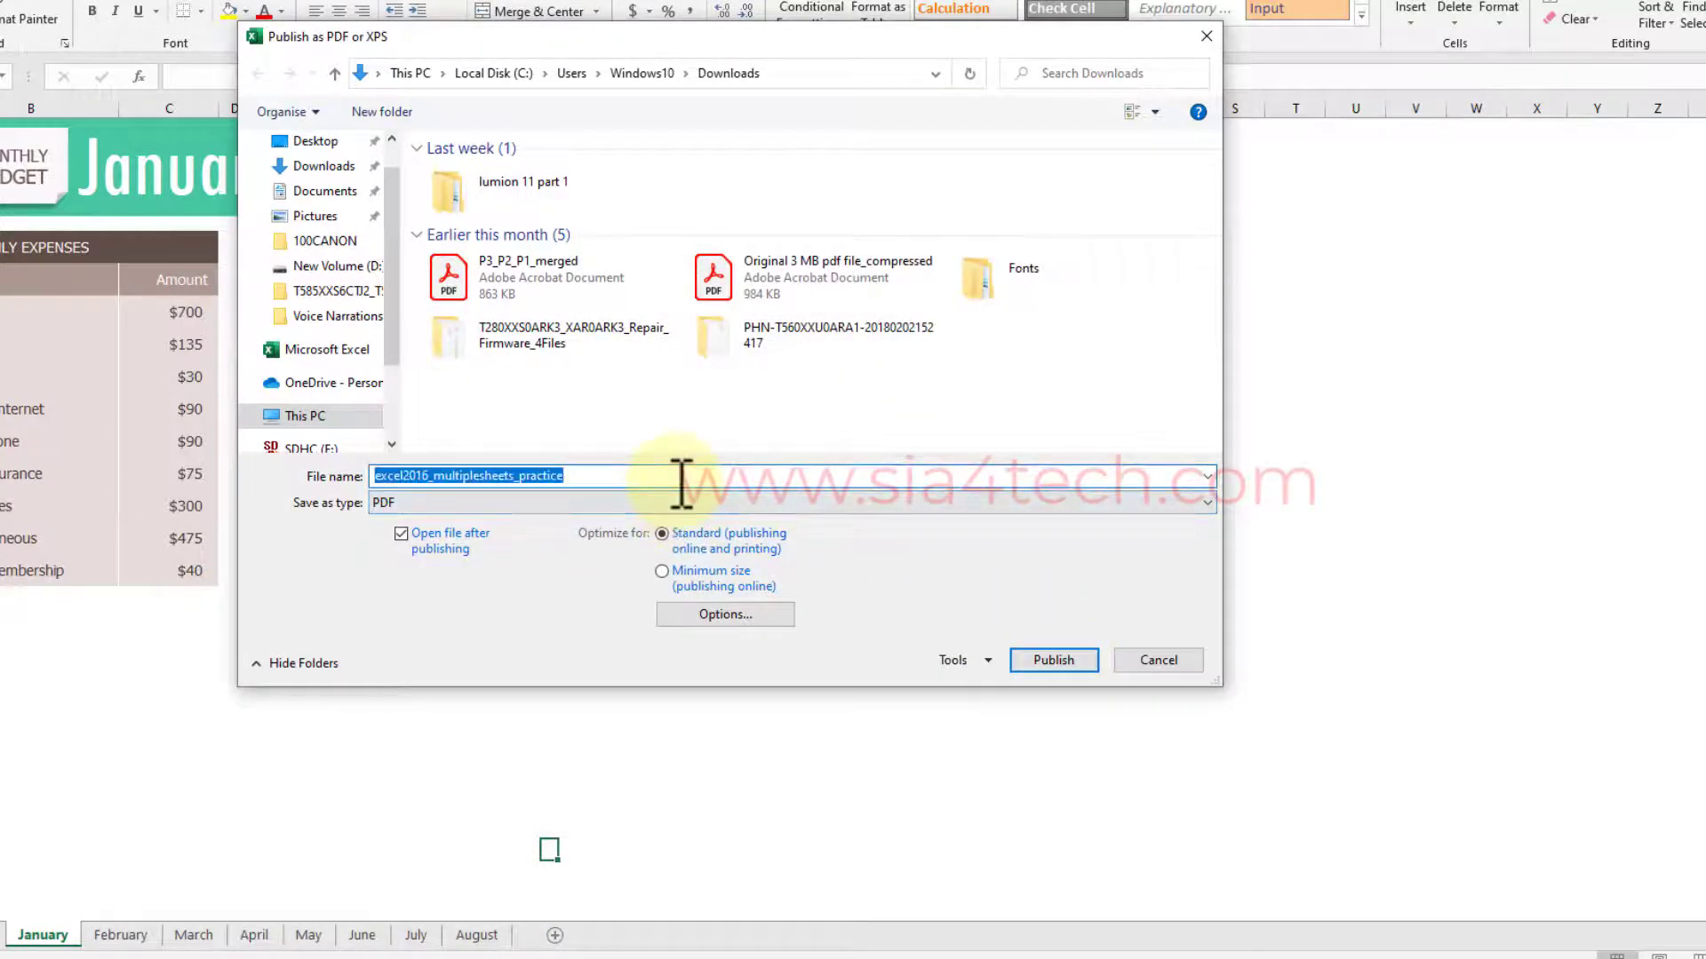
{"action": "type", "text": "Entier Work book"}
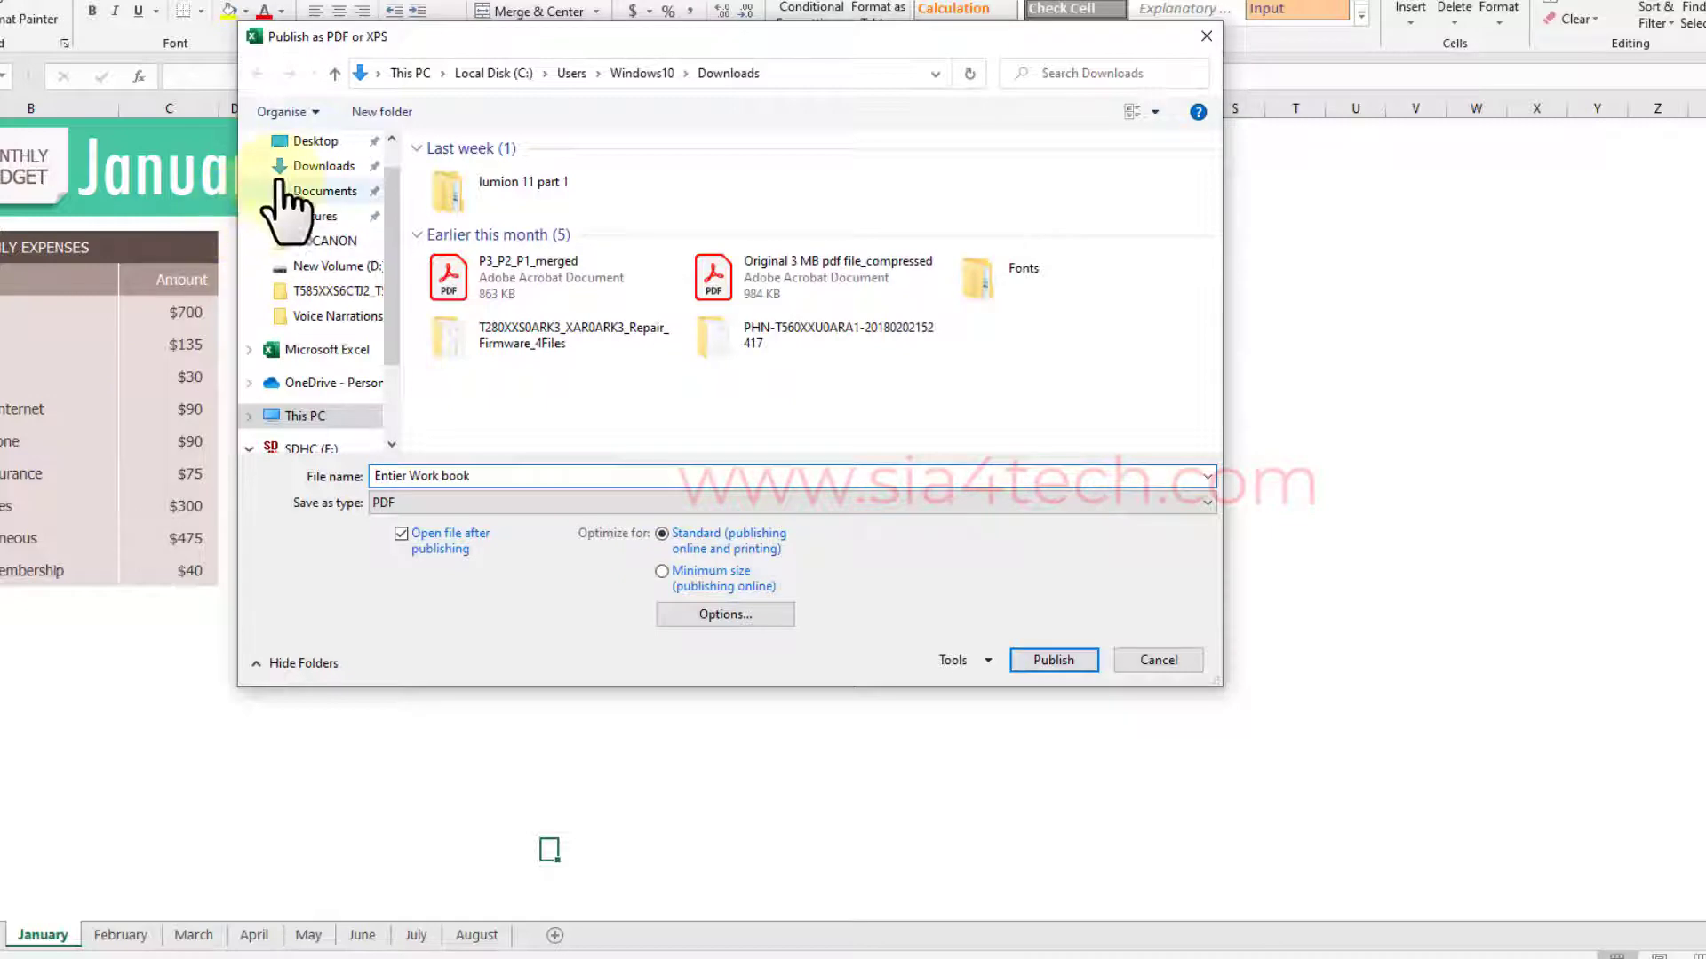
{"action": "left_click", "coordinate": [313, 141]}
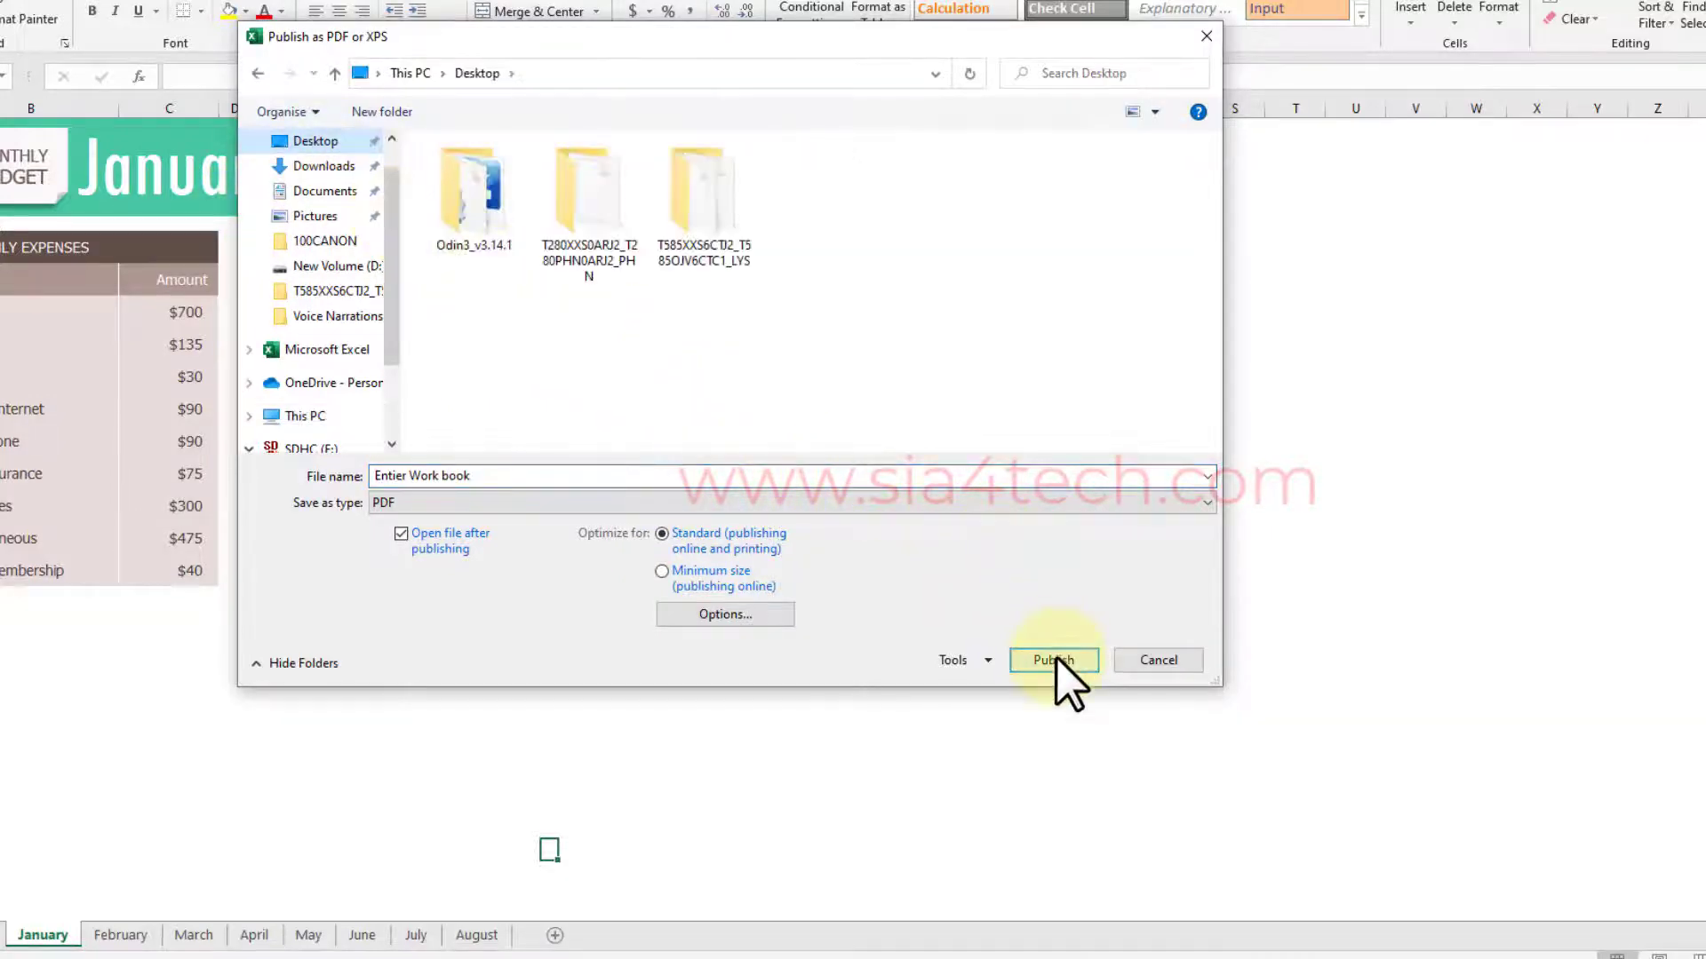
{"action": "left_click", "coordinate": [1057, 661]}
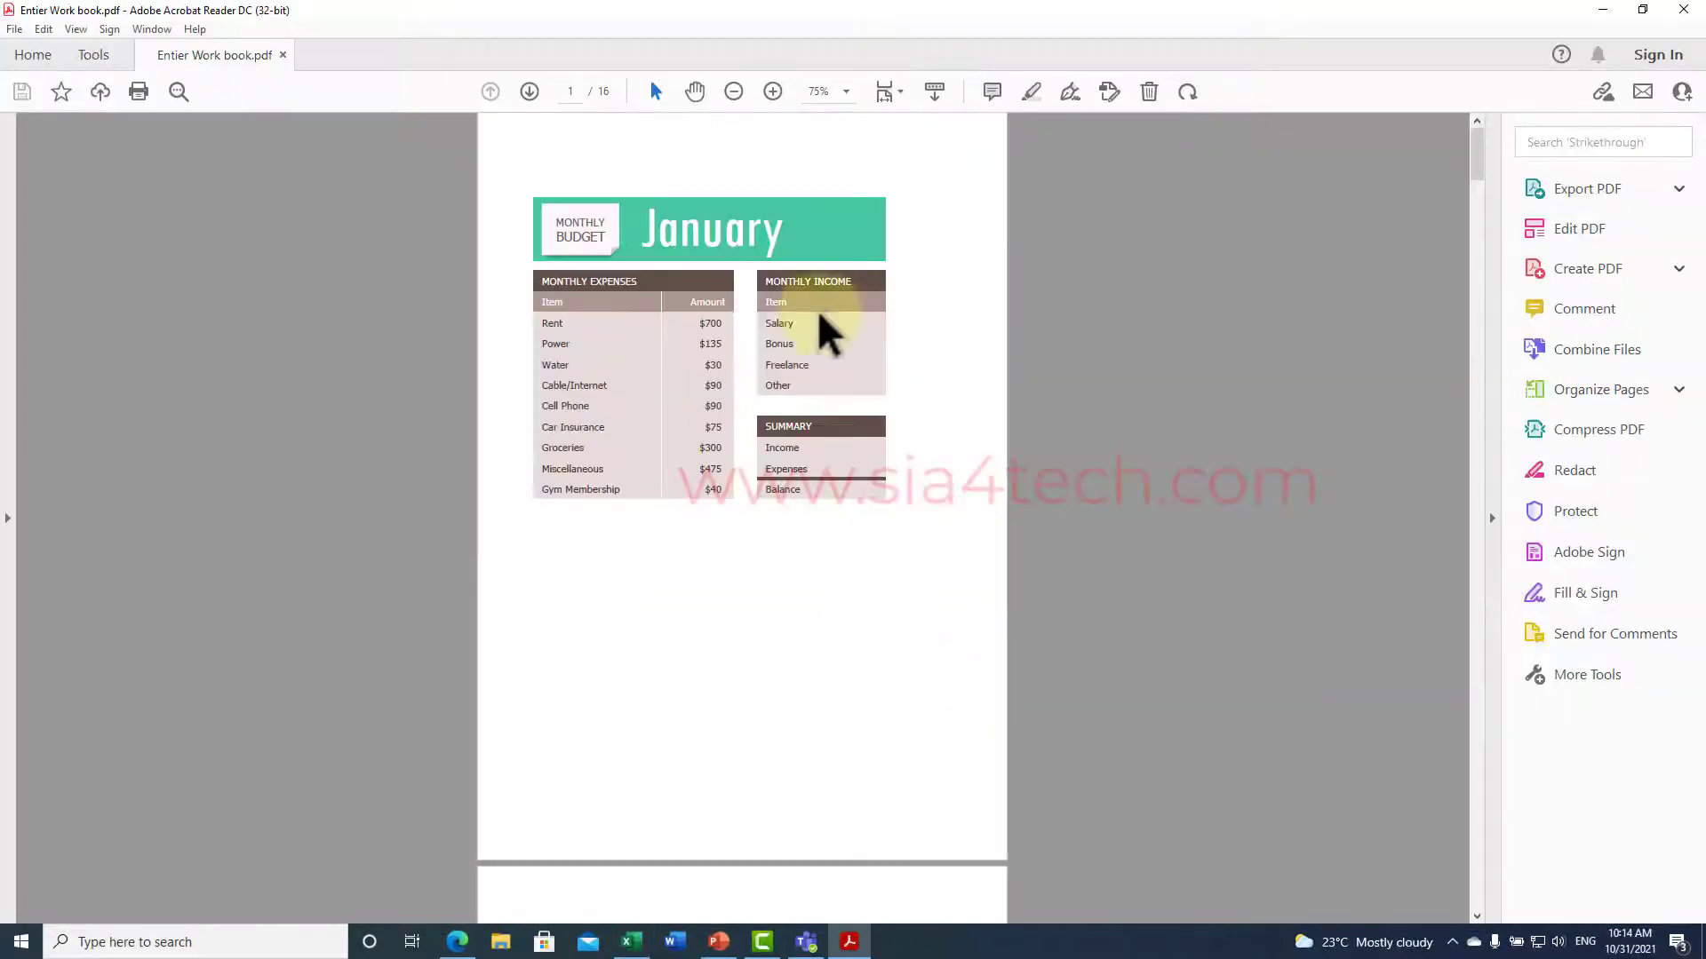
Step: Review the 16-page Entier Work book PDF in Acrobat Reader, then close it
{"action": "scroll", "coordinate": [866, 635], "scroll_direction": "down", "scroll_amount": 10}
{"action": "scroll", "coordinate": [866, 635], "scroll_direction": "up", "scroll_amount": 10}
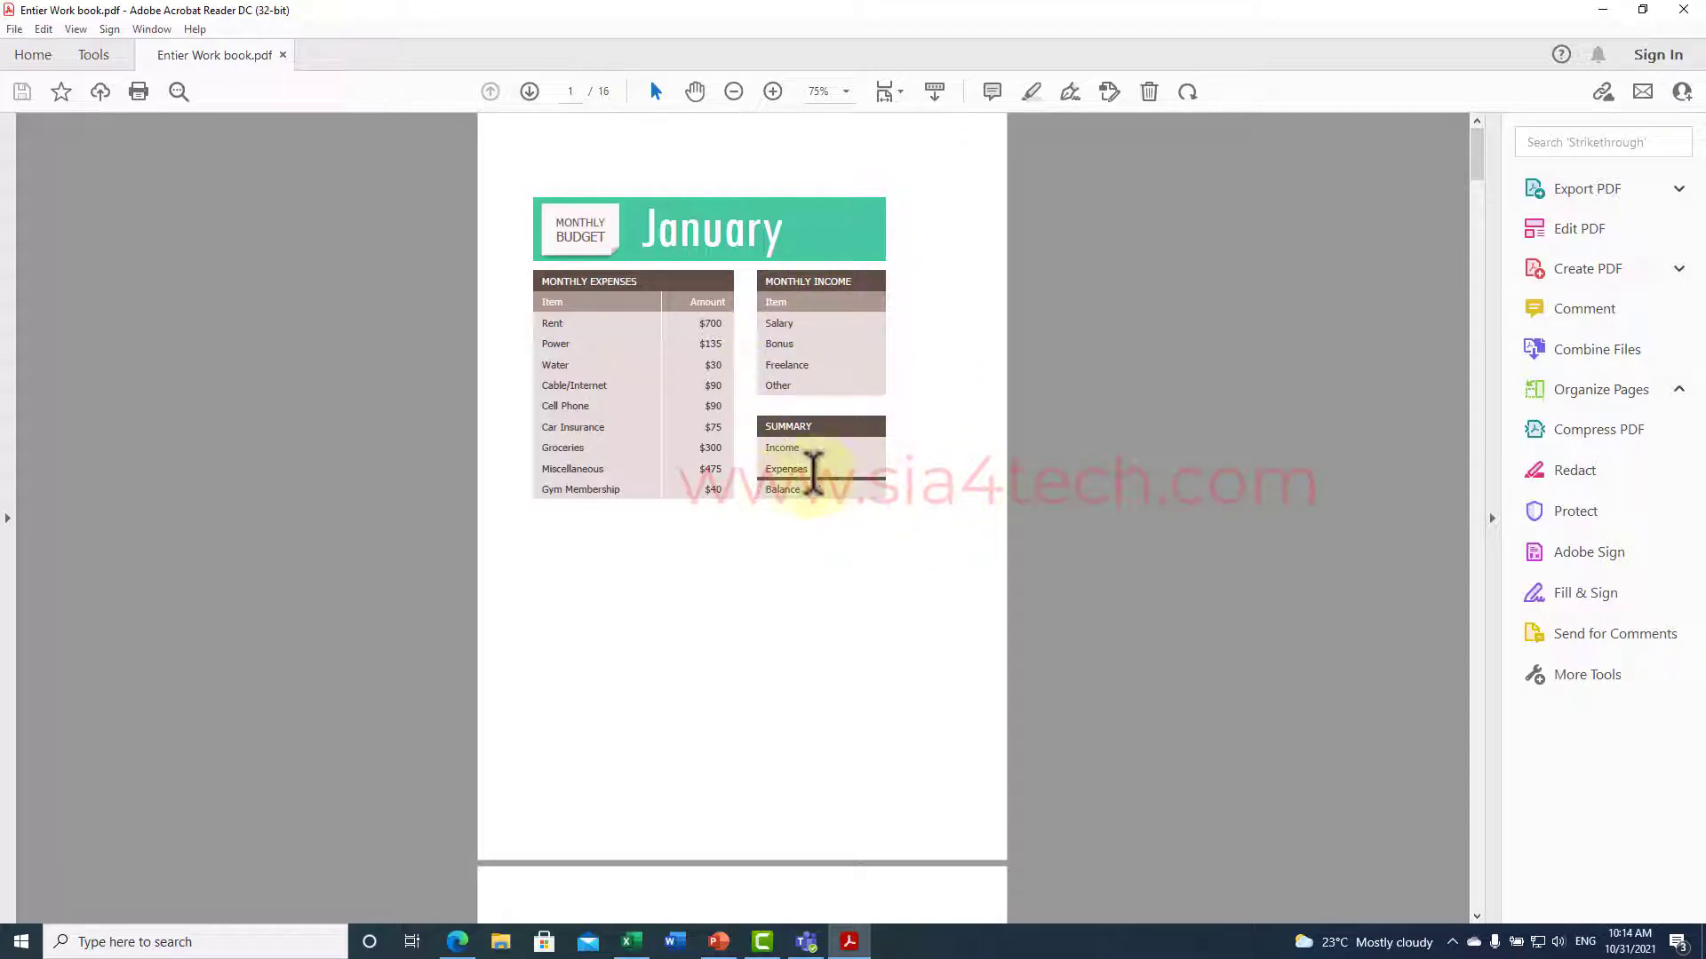
{"action": "left_click", "coordinate": [1678, 14]}
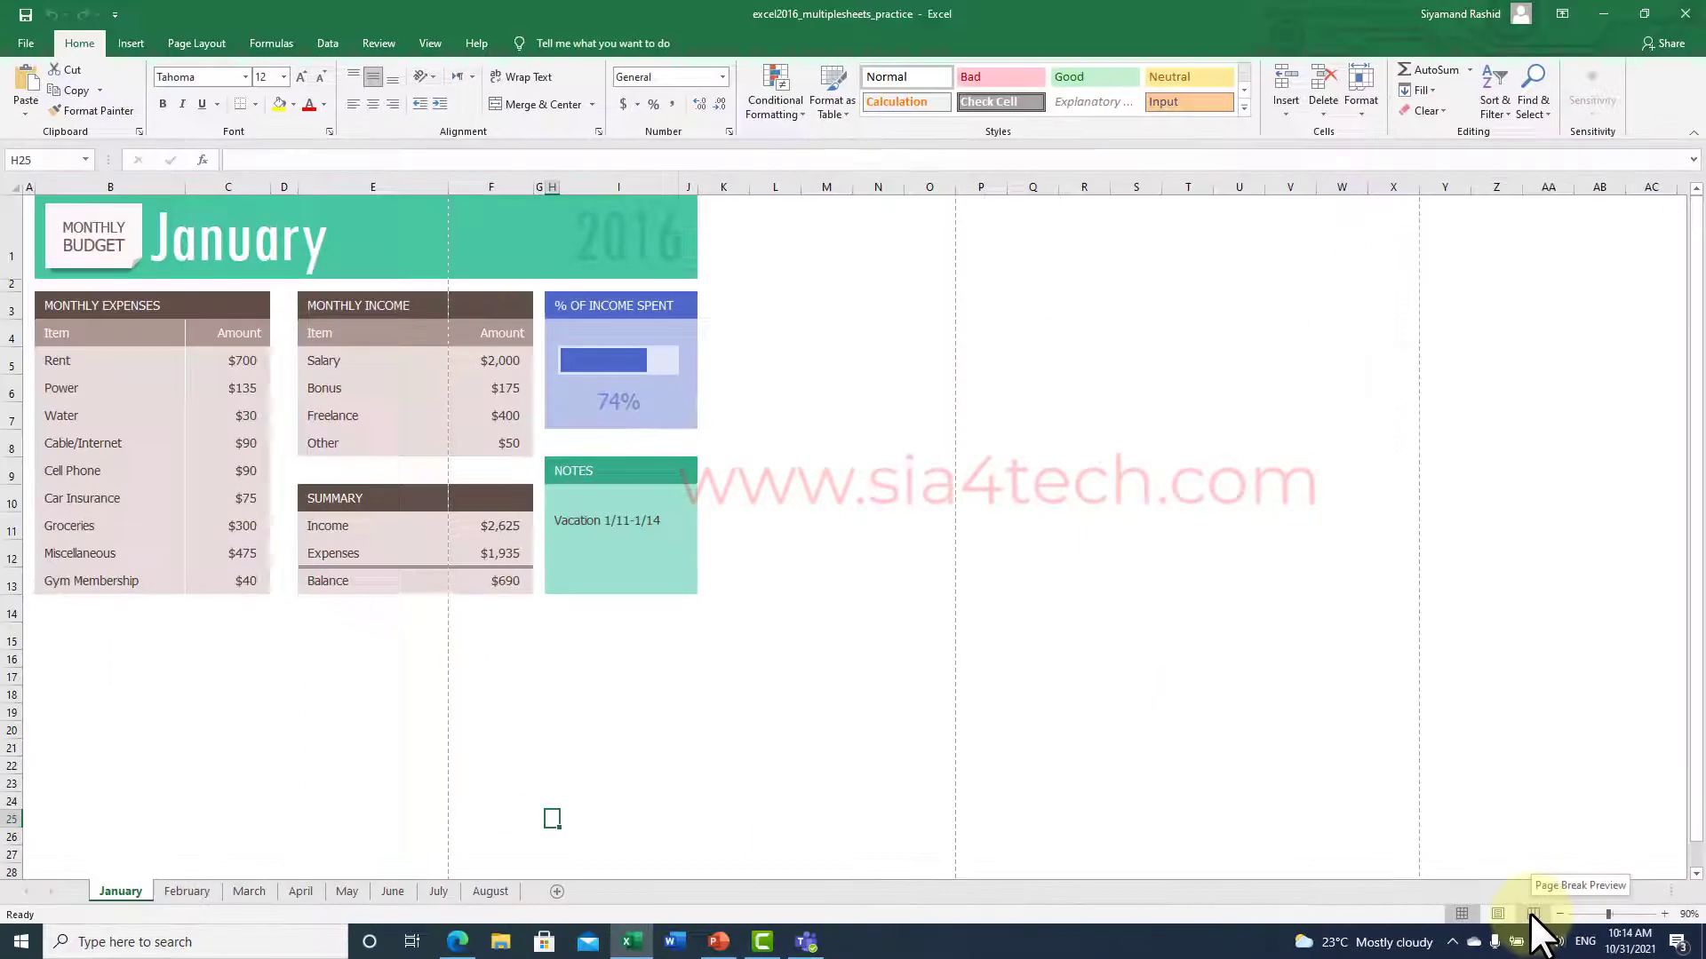
Step: Drag the vertical page breaks away so January and February each fit on one page
{"action": "left_click", "coordinate": [1532, 913]}
{"action": "left_click_drag", "start_coordinate": [305, 346], "coordinate": [469, 346]}
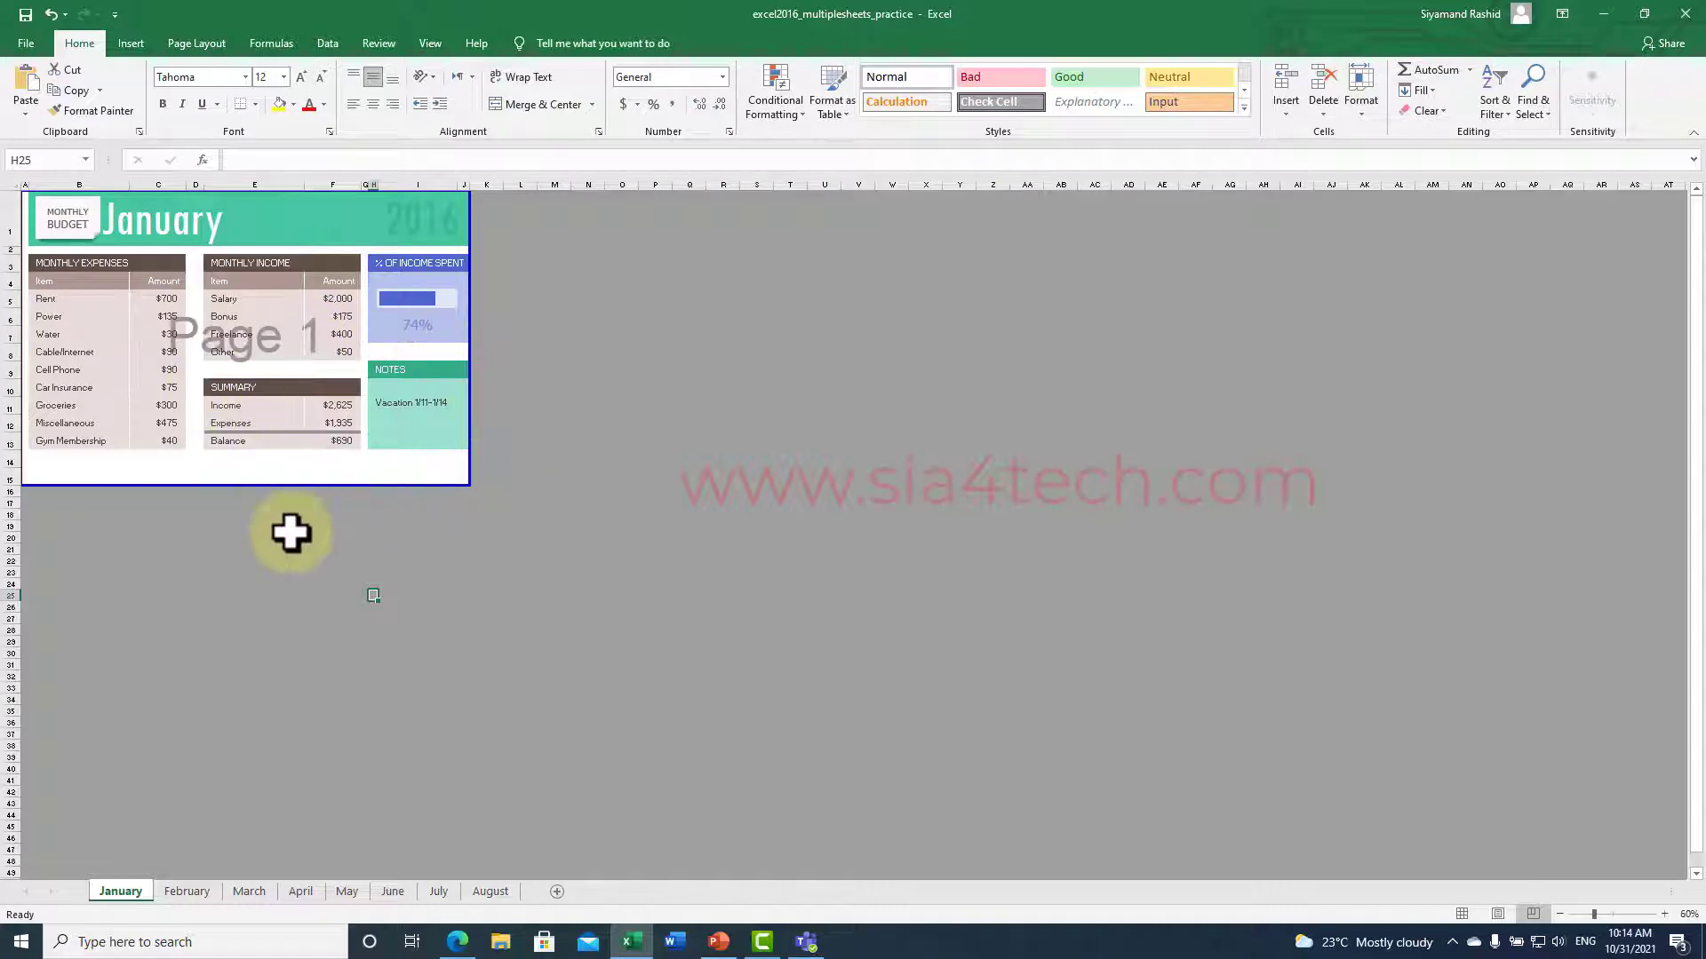
{"action": "left_click", "coordinate": [194, 894]}
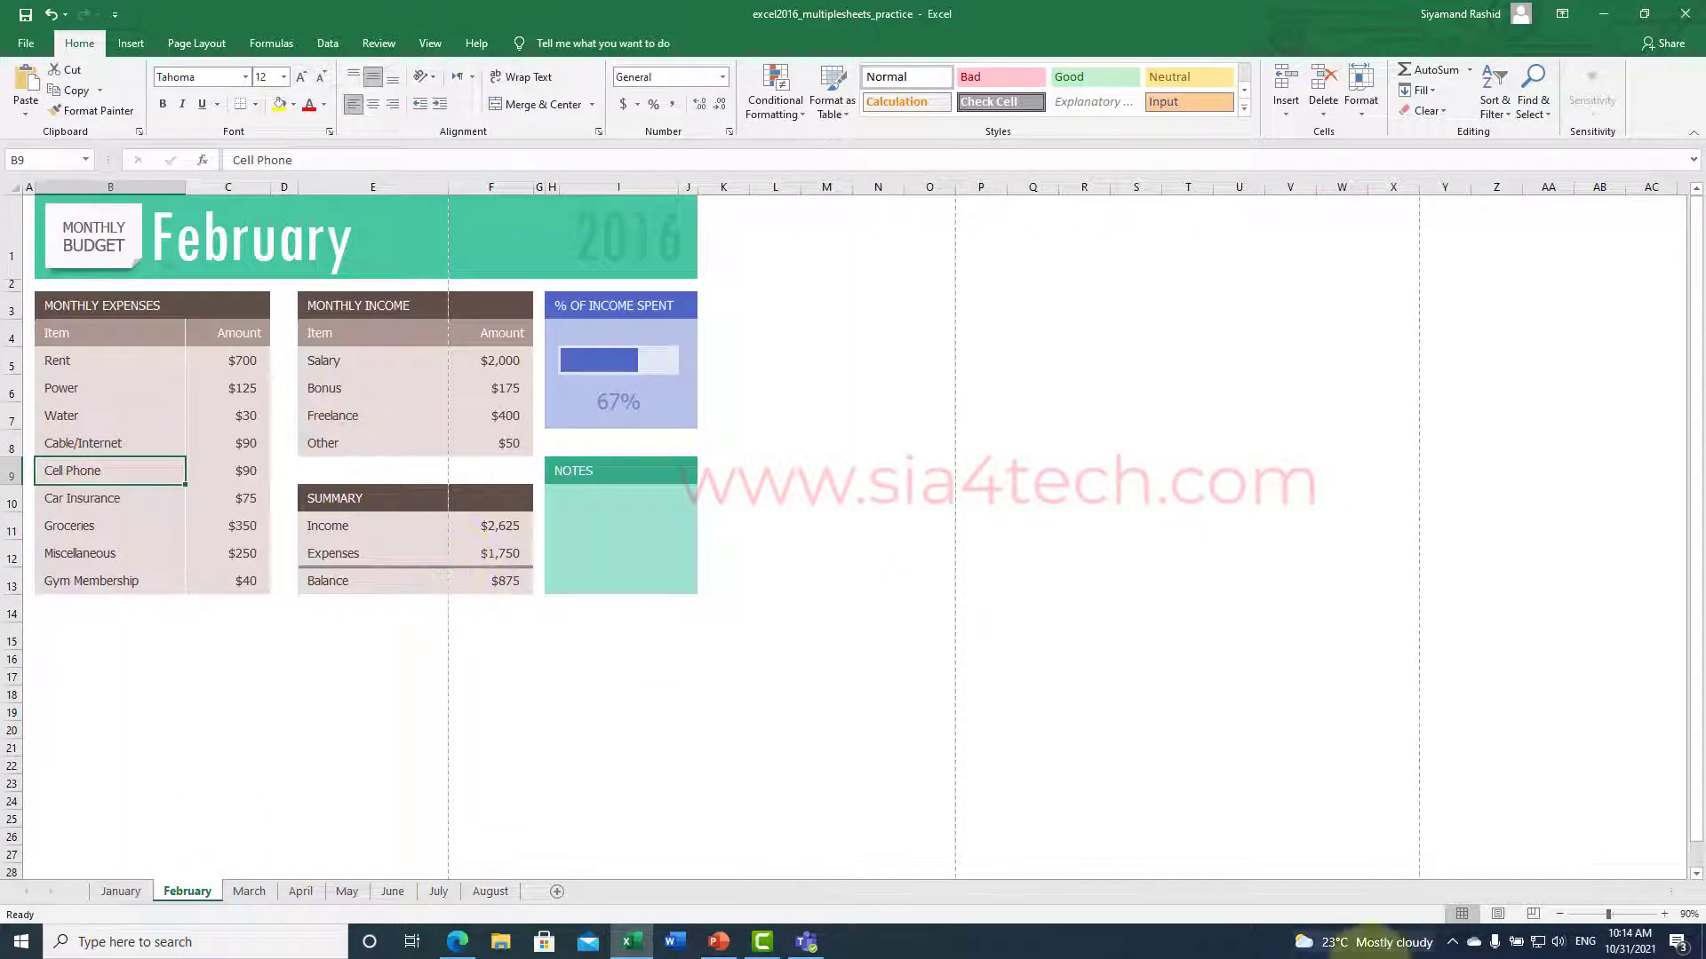
{"action": "left_click", "coordinate": [1533, 914]}
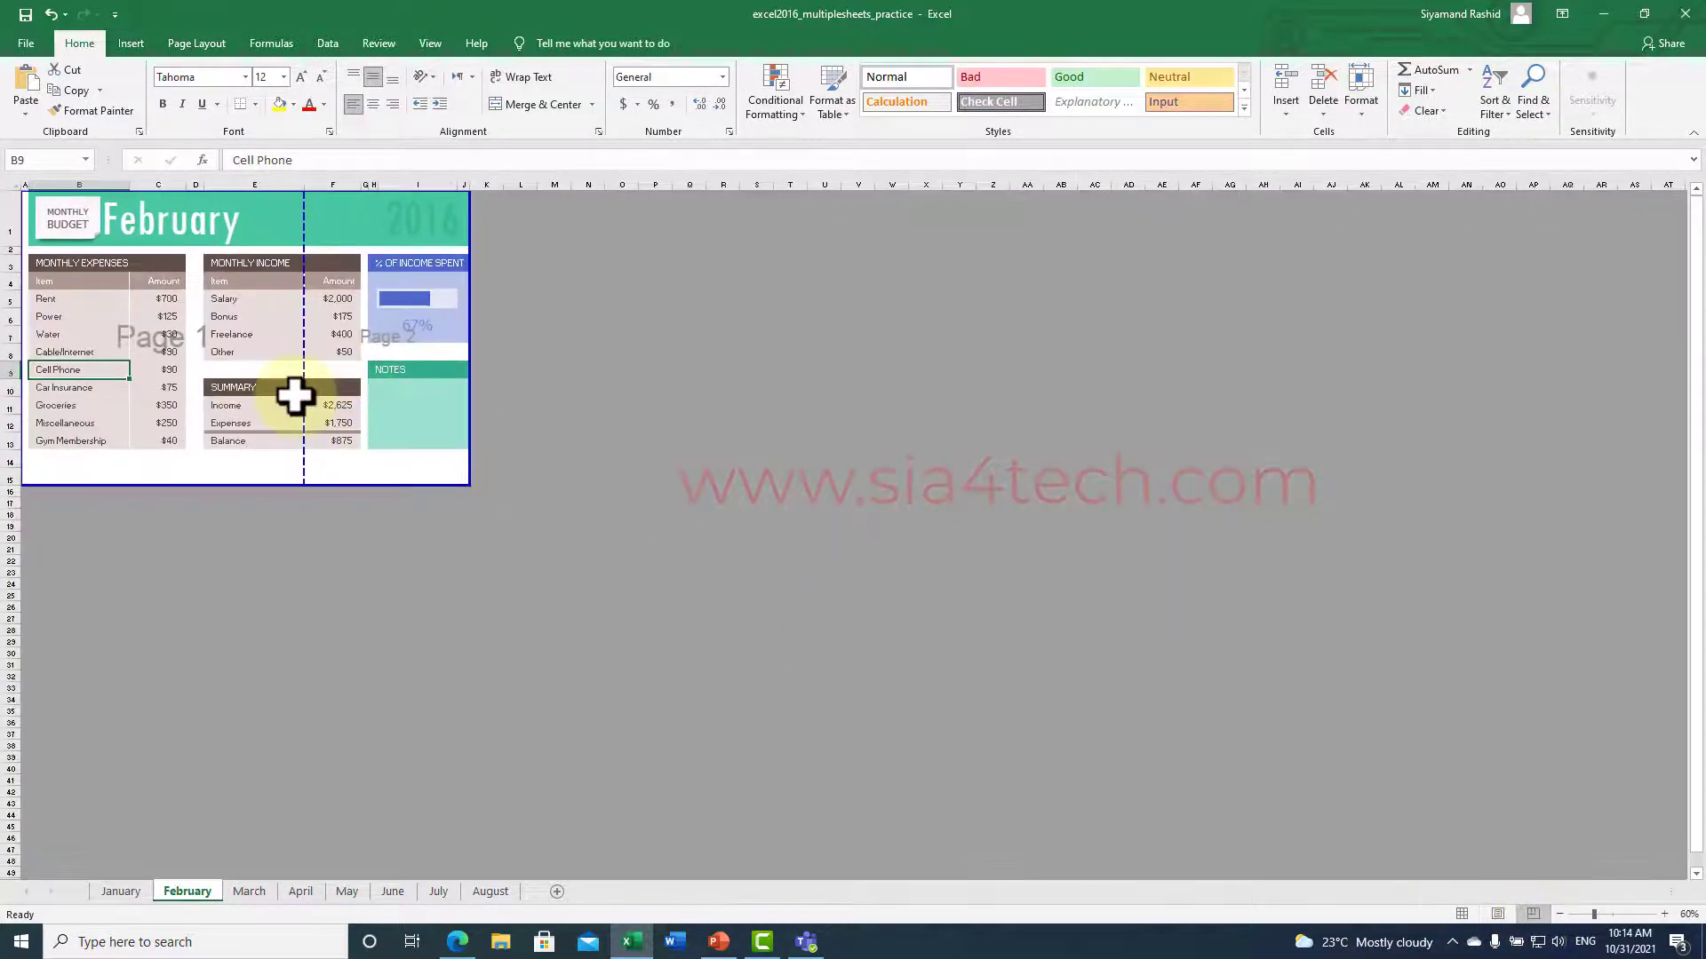
{"action": "left_click_drag", "start_coordinate": [352, 397], "coordinate": [472, 408]}
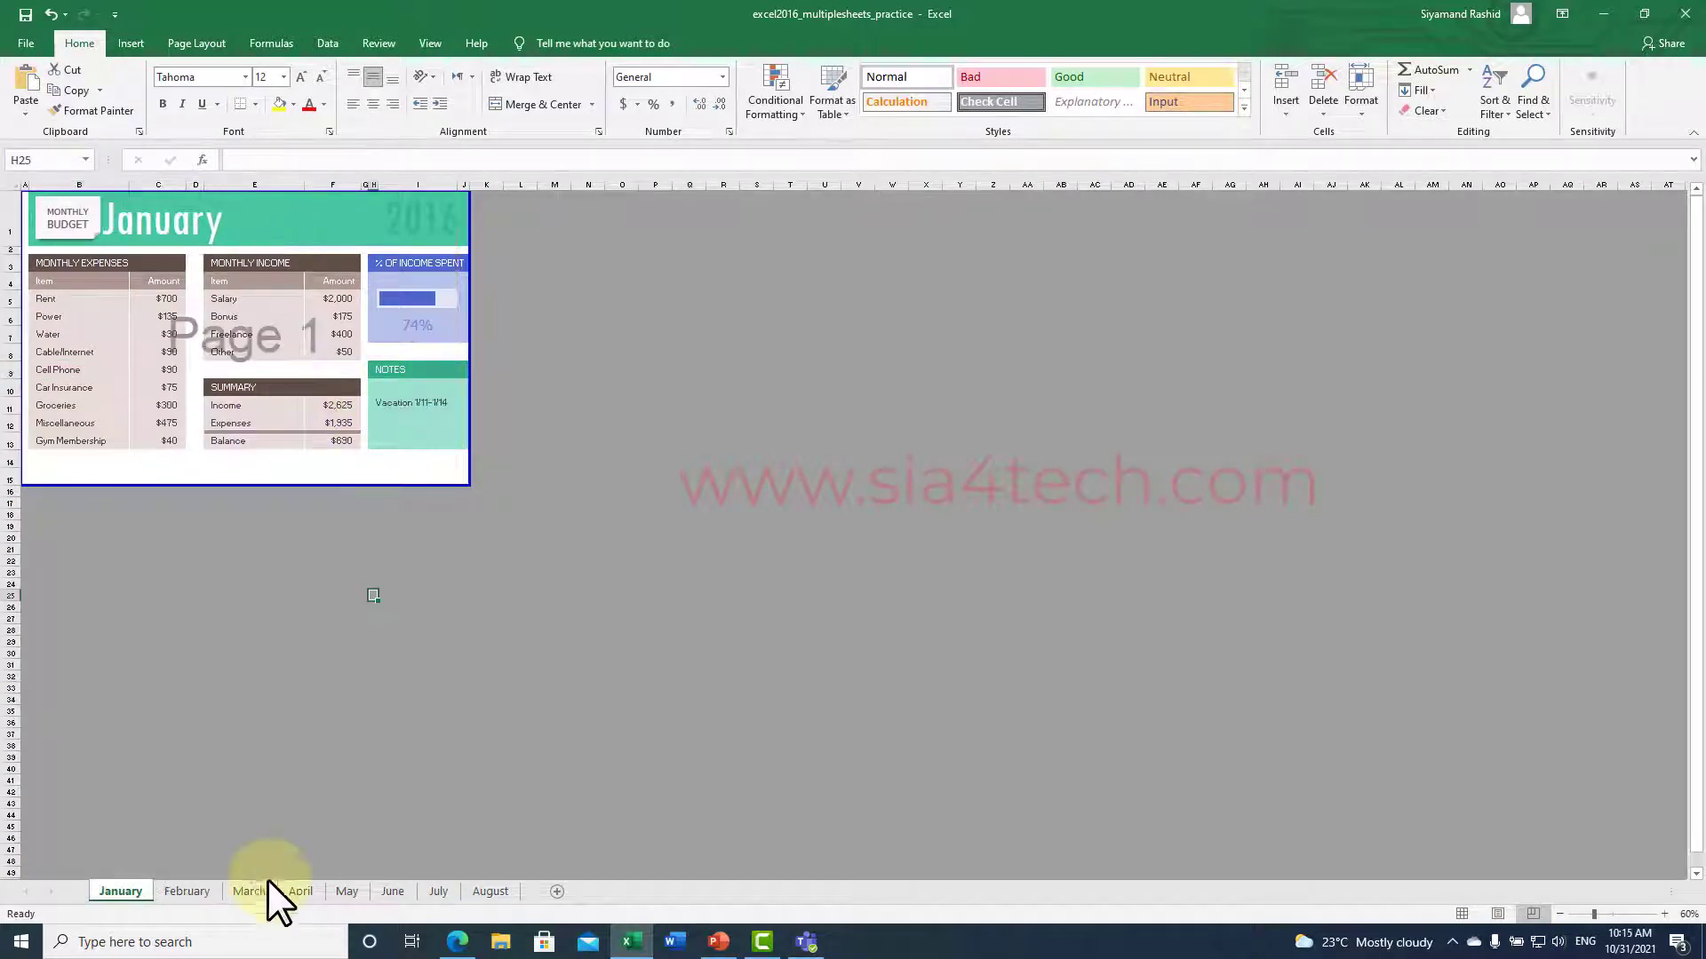
Step: Move through the March, April and May sheets, ending in the File backstage
{"action": "left_click", "coordinate": [262, 891]}
{"action": "left_click", "coordinate": [301, 889]}
{"action": "left_click", "coordinate": [355, 891]}
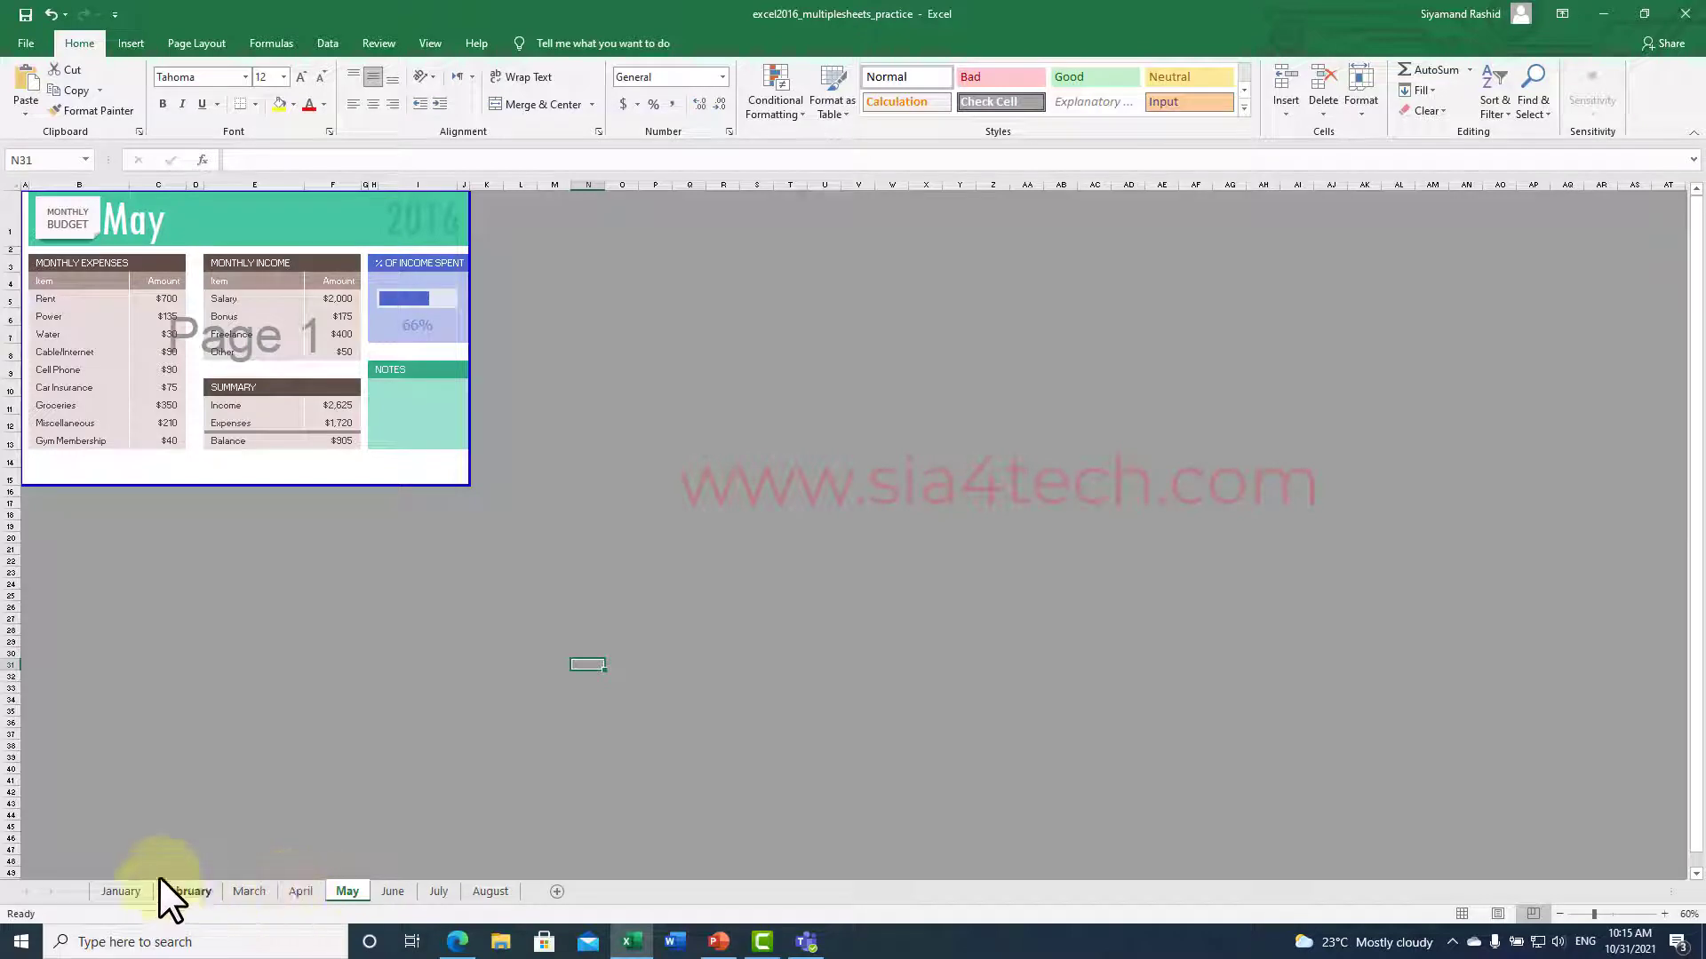
{"action": "left_click", "coordinate": [30, 49]}
Step: Start a PDF export and set its options to publish the entire workbook
{"action": "left_click", "coordinate": [88, 424]}
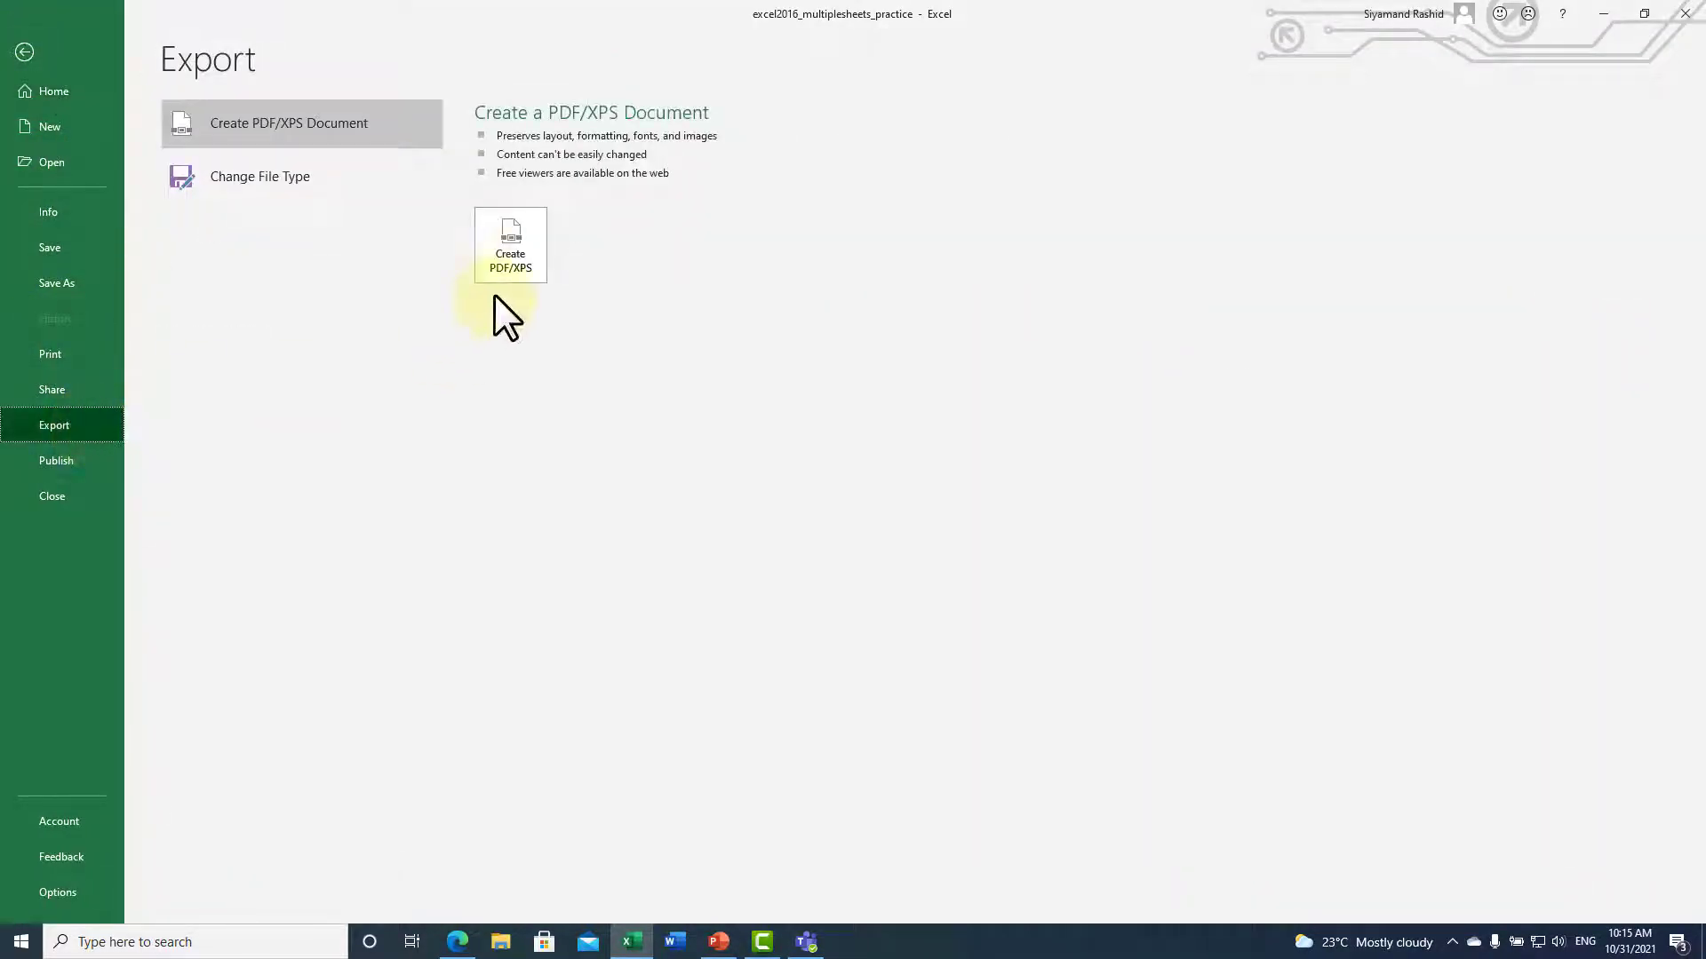
{"action": "left_click", "coordinate": [515, 261]}
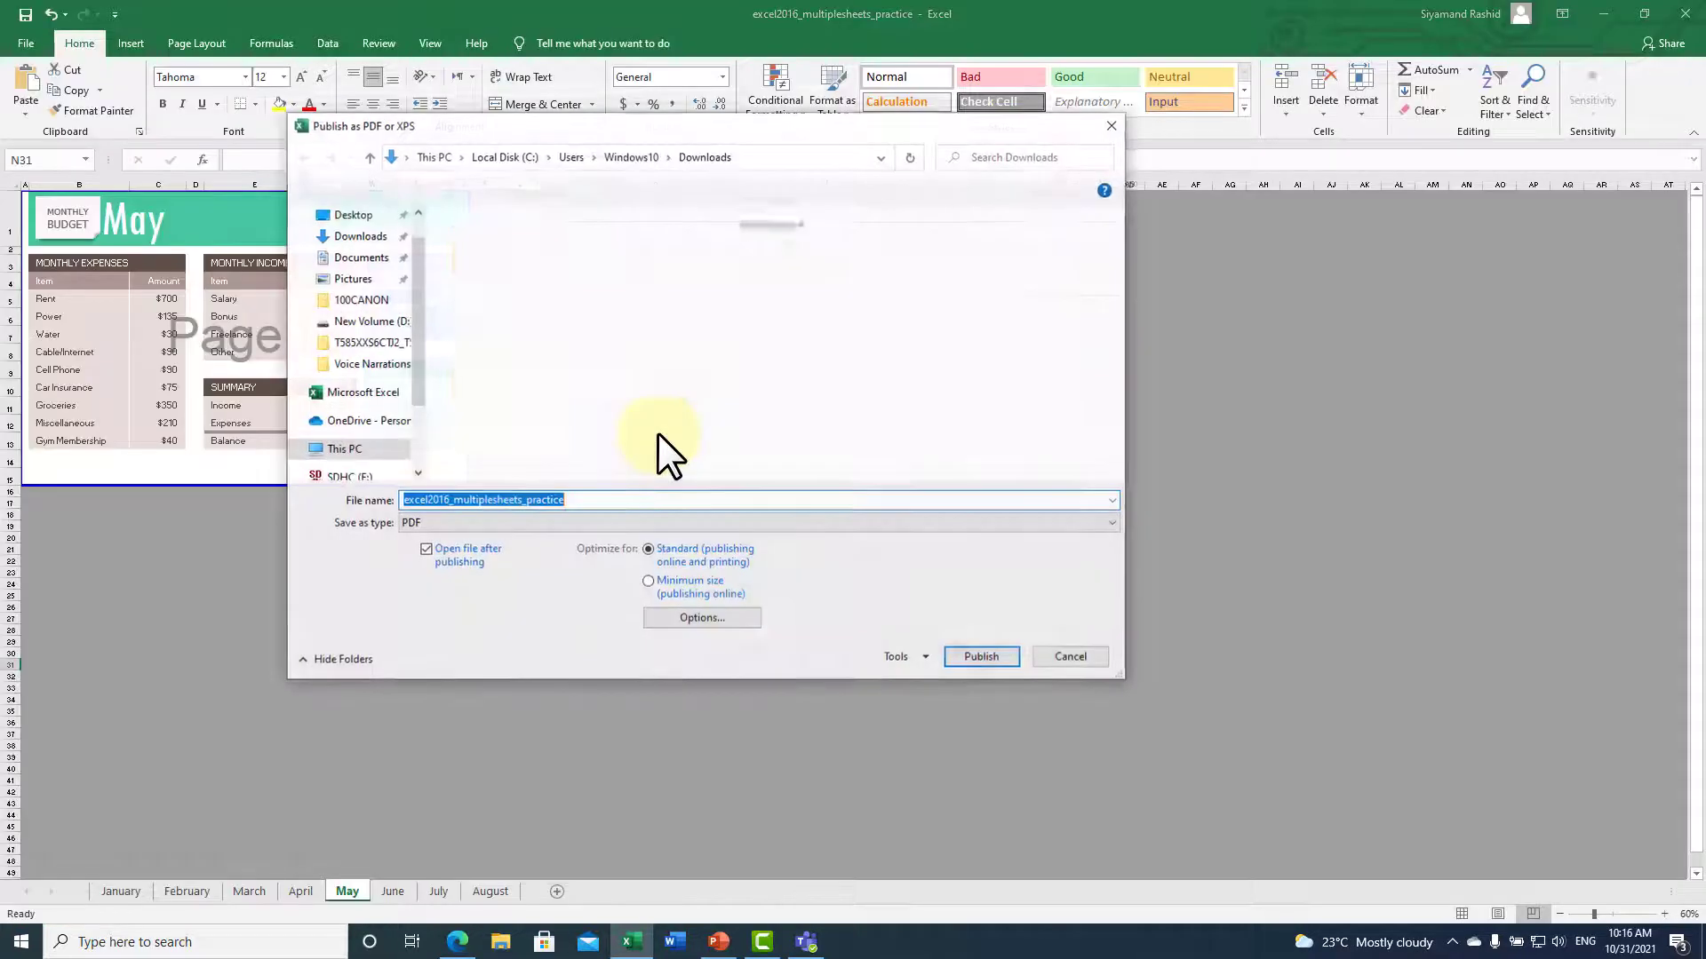
{"action": "left_click", "coordinate": [737, 621]}
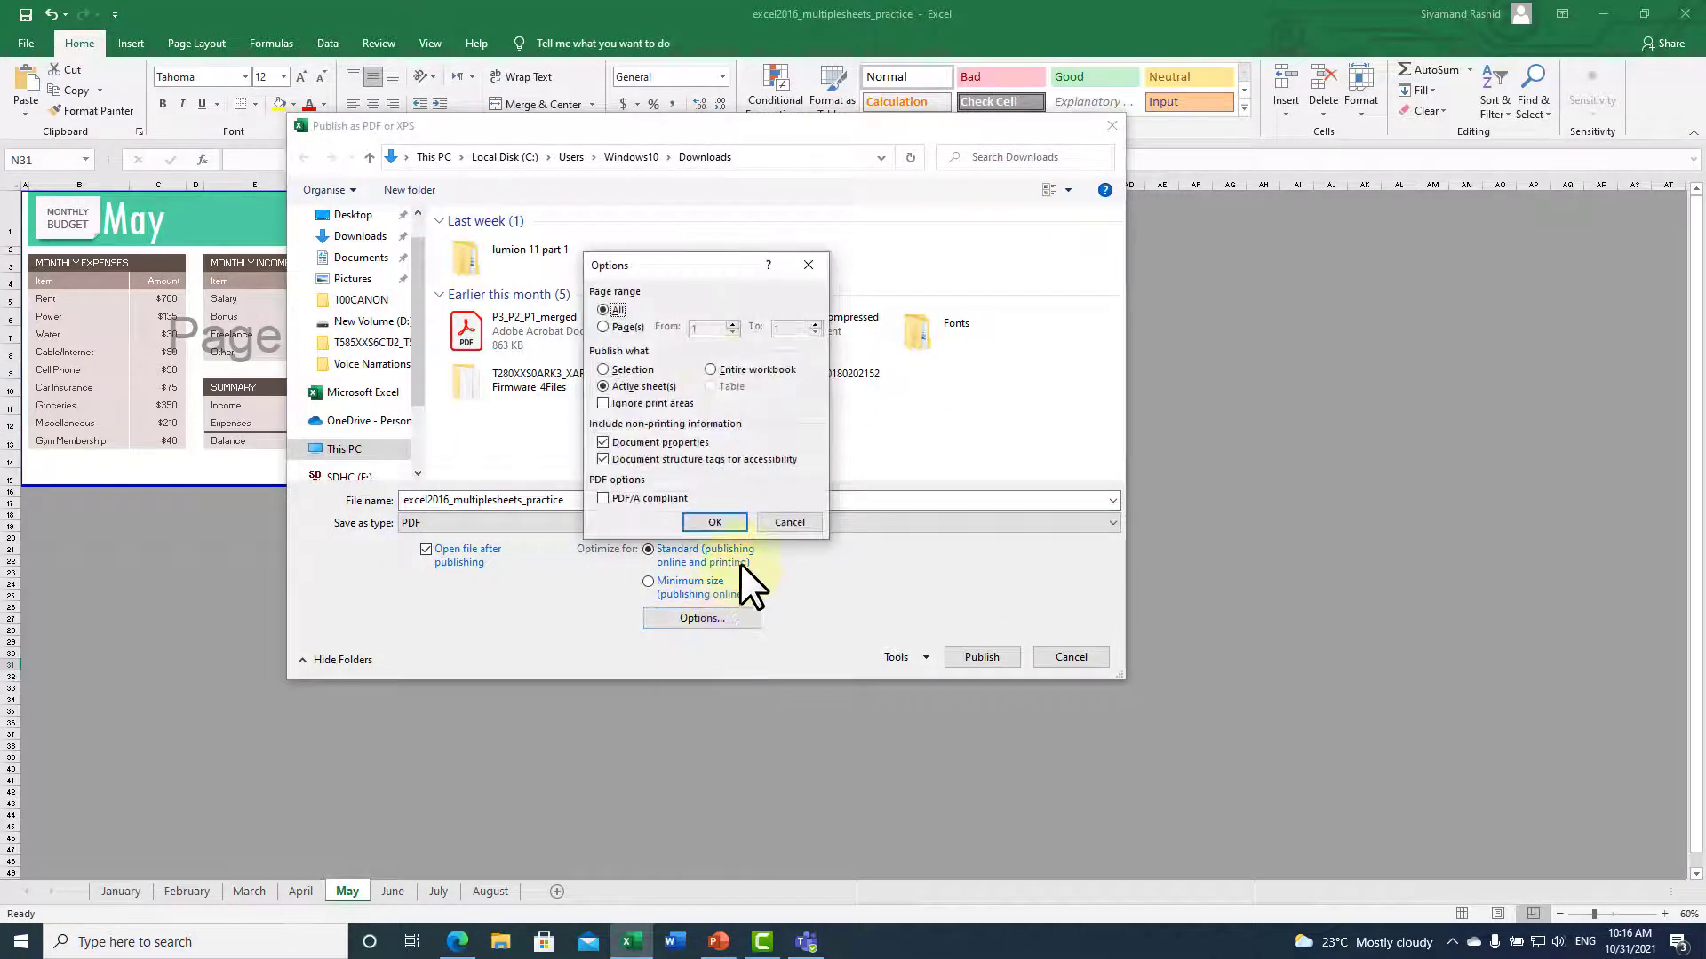
{"action": "left_click", "coordinate": [738, 375]}
{"action": "left_click", "coordinate": [734, 521]}
Step: Publish it as 'Entier Work book' on the Desktop, replacing the existing PDF
{"action": "double_click", "coordinate": [696, 502]}
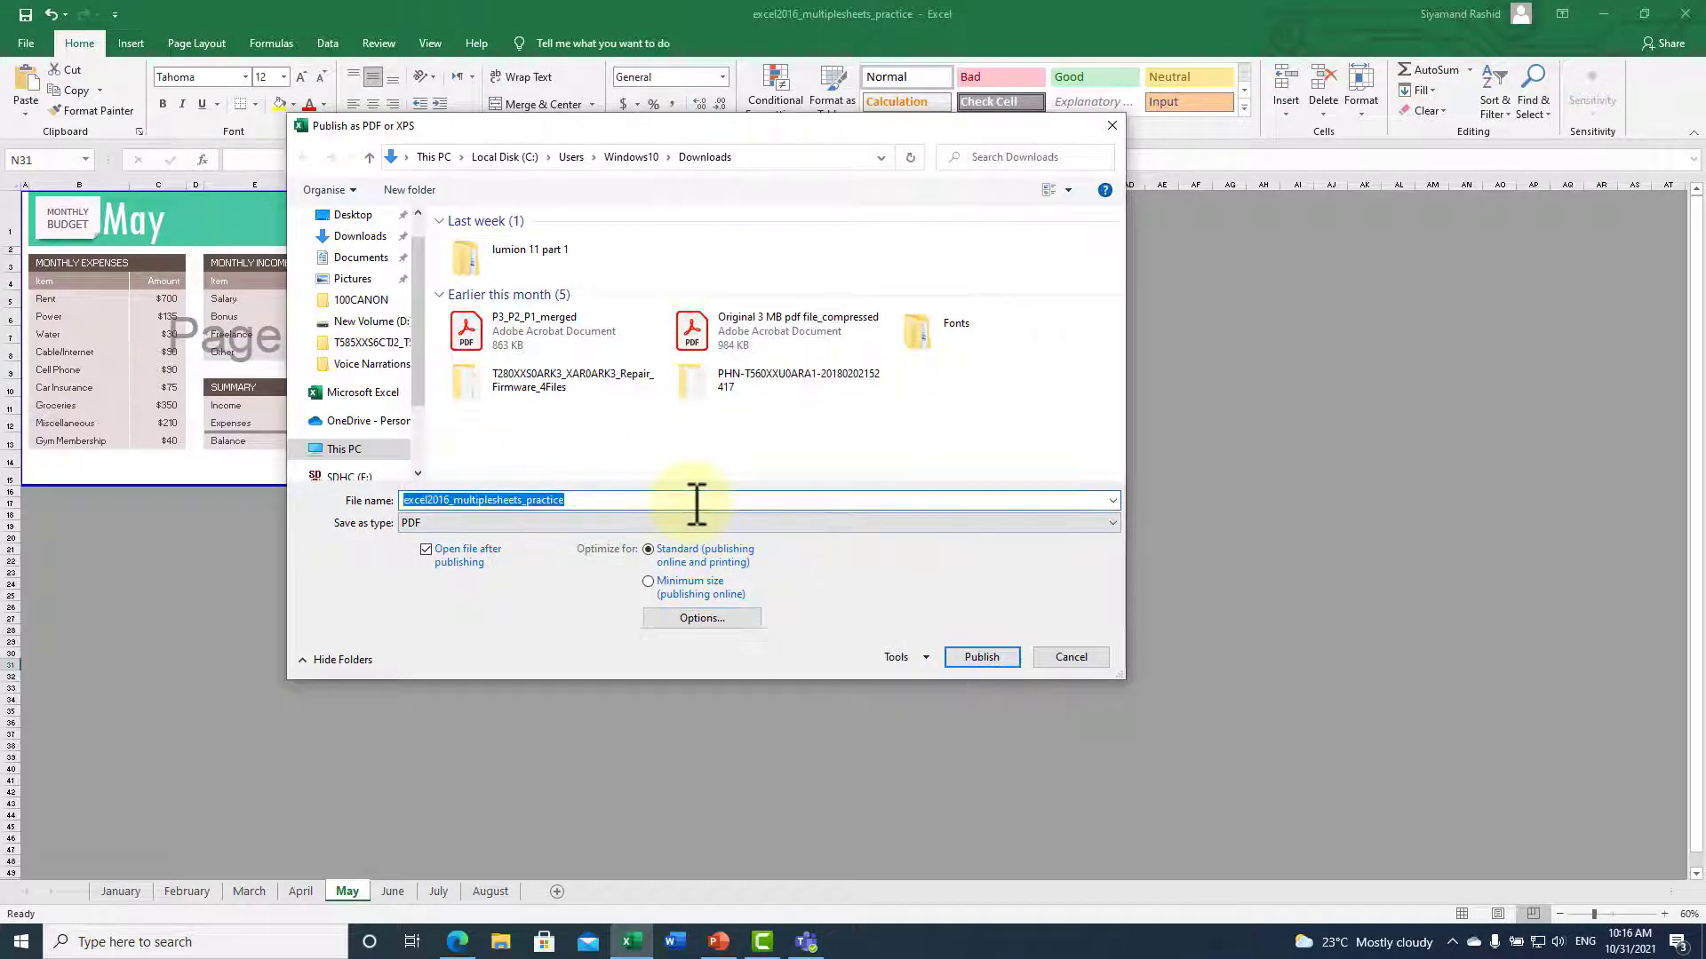
{"action": "type", "text": "Entier Work book"}
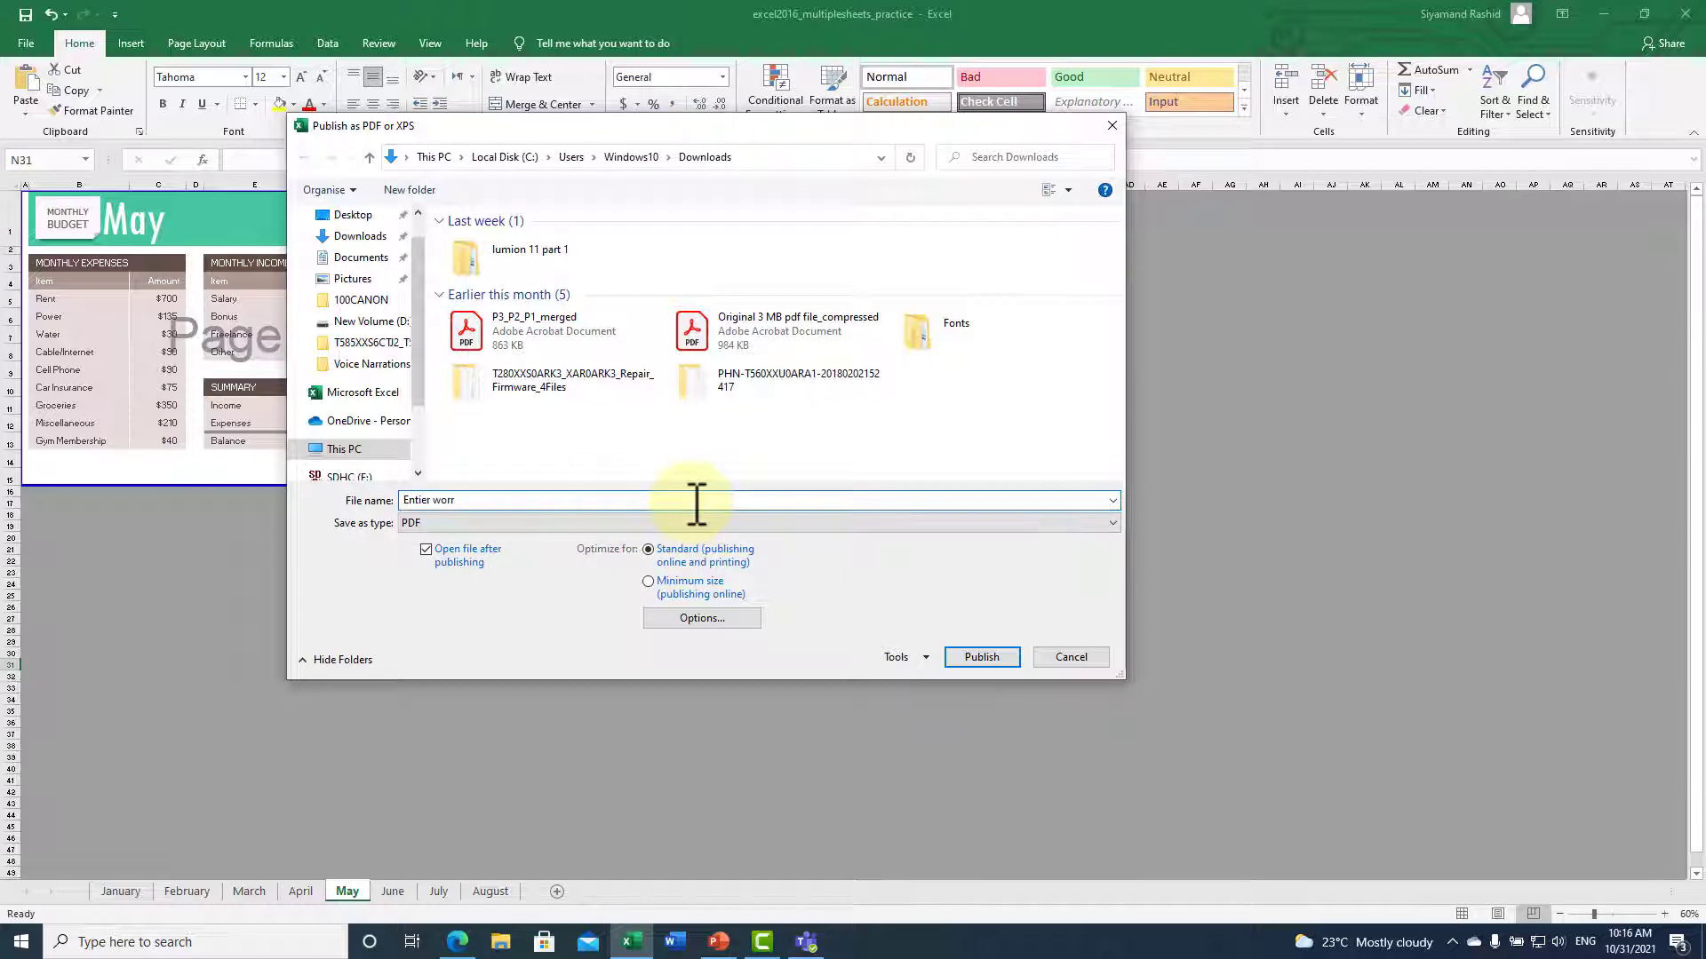
{"action": "left_click", "coordinate": [963, 658]}
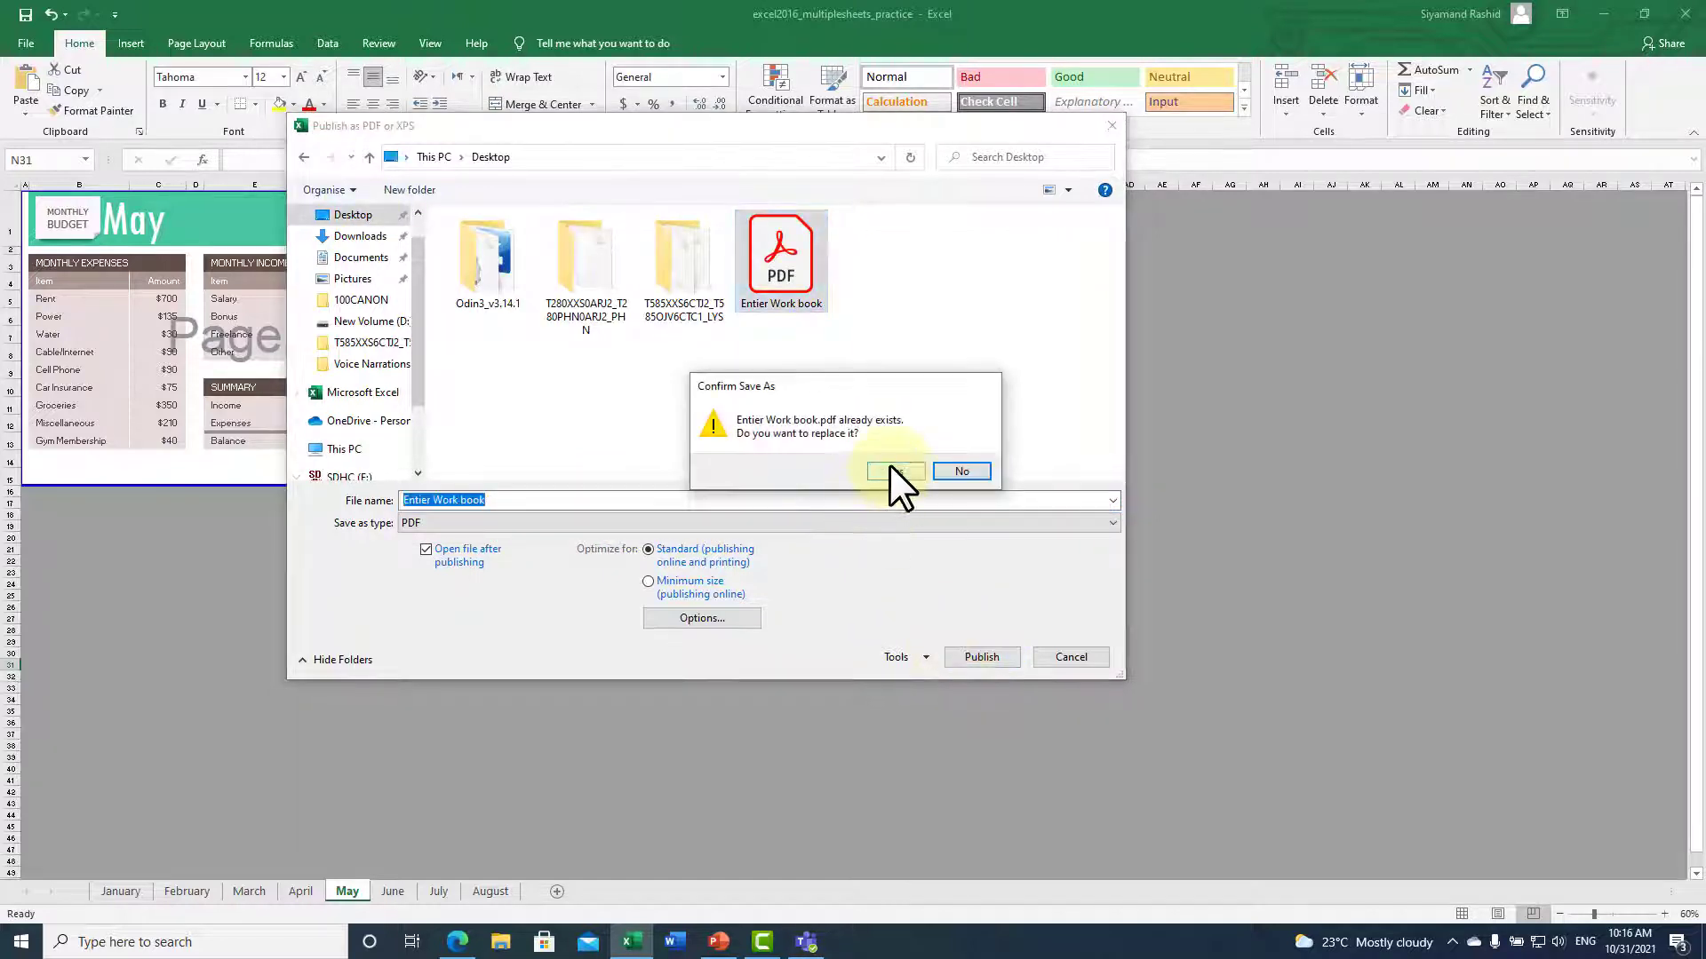
{"action": "left_click", "coordinate": [891, 469]}
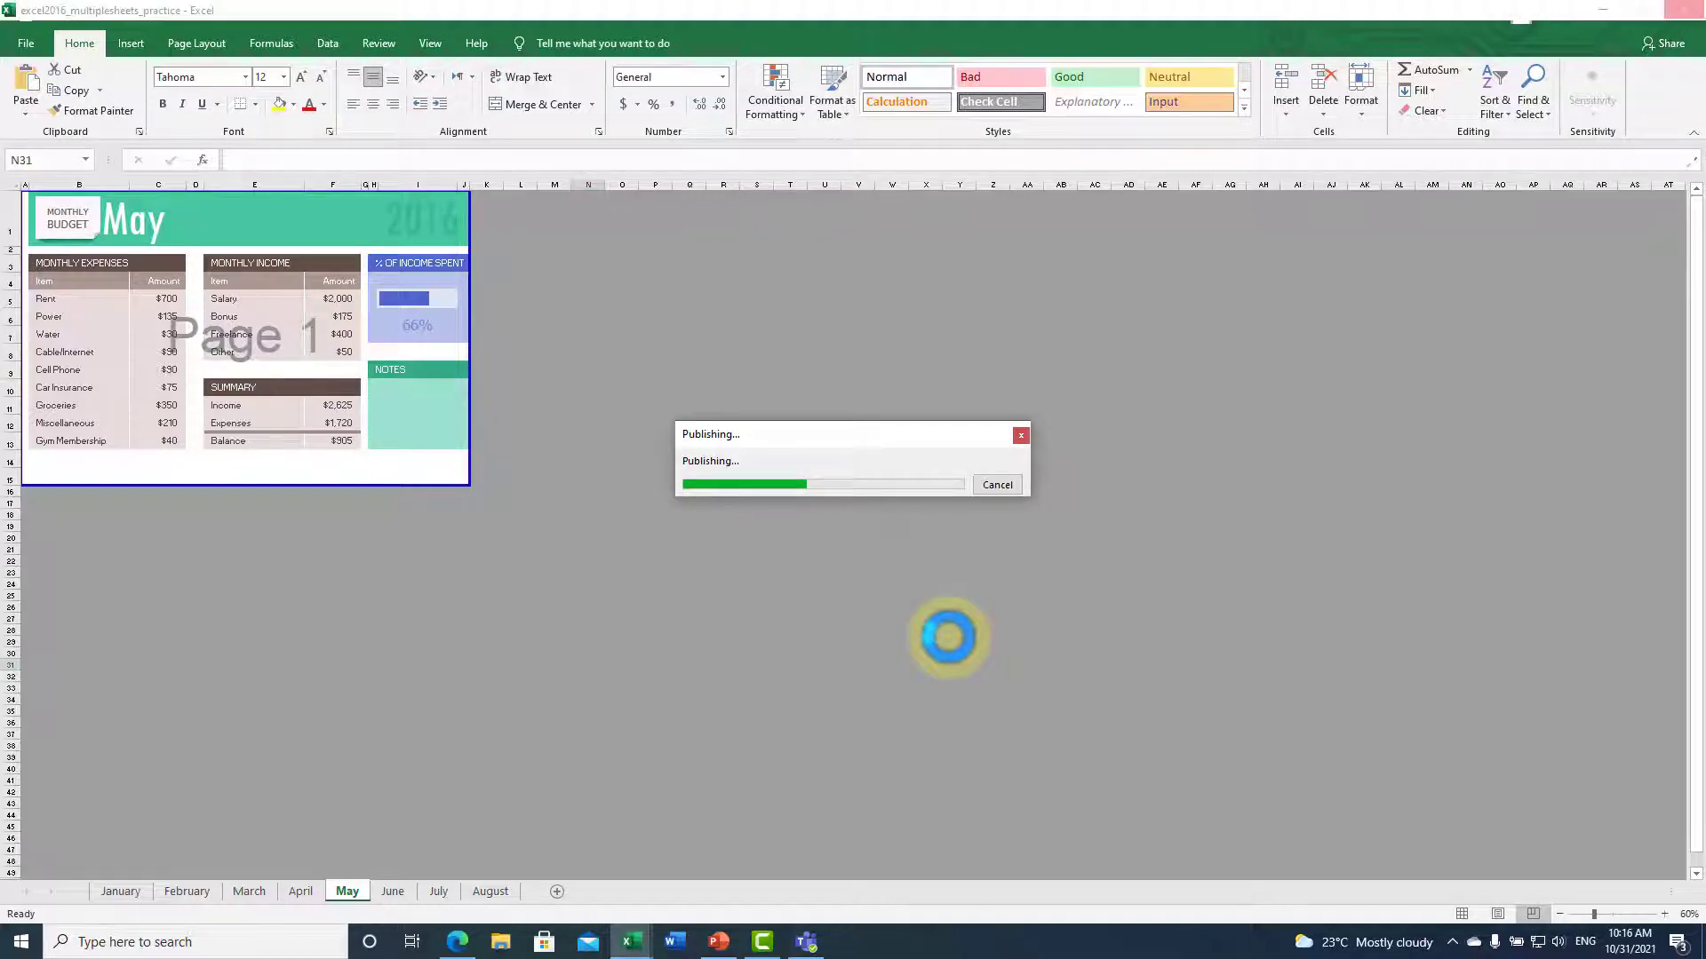
Step: Scroll through the 8-page republished Entier Work book PDF, then close Acrobat Reader
{"action": "scroll", "coordinate": [893, 672], "scroll_direction": "down", "scroll_amount": 5}
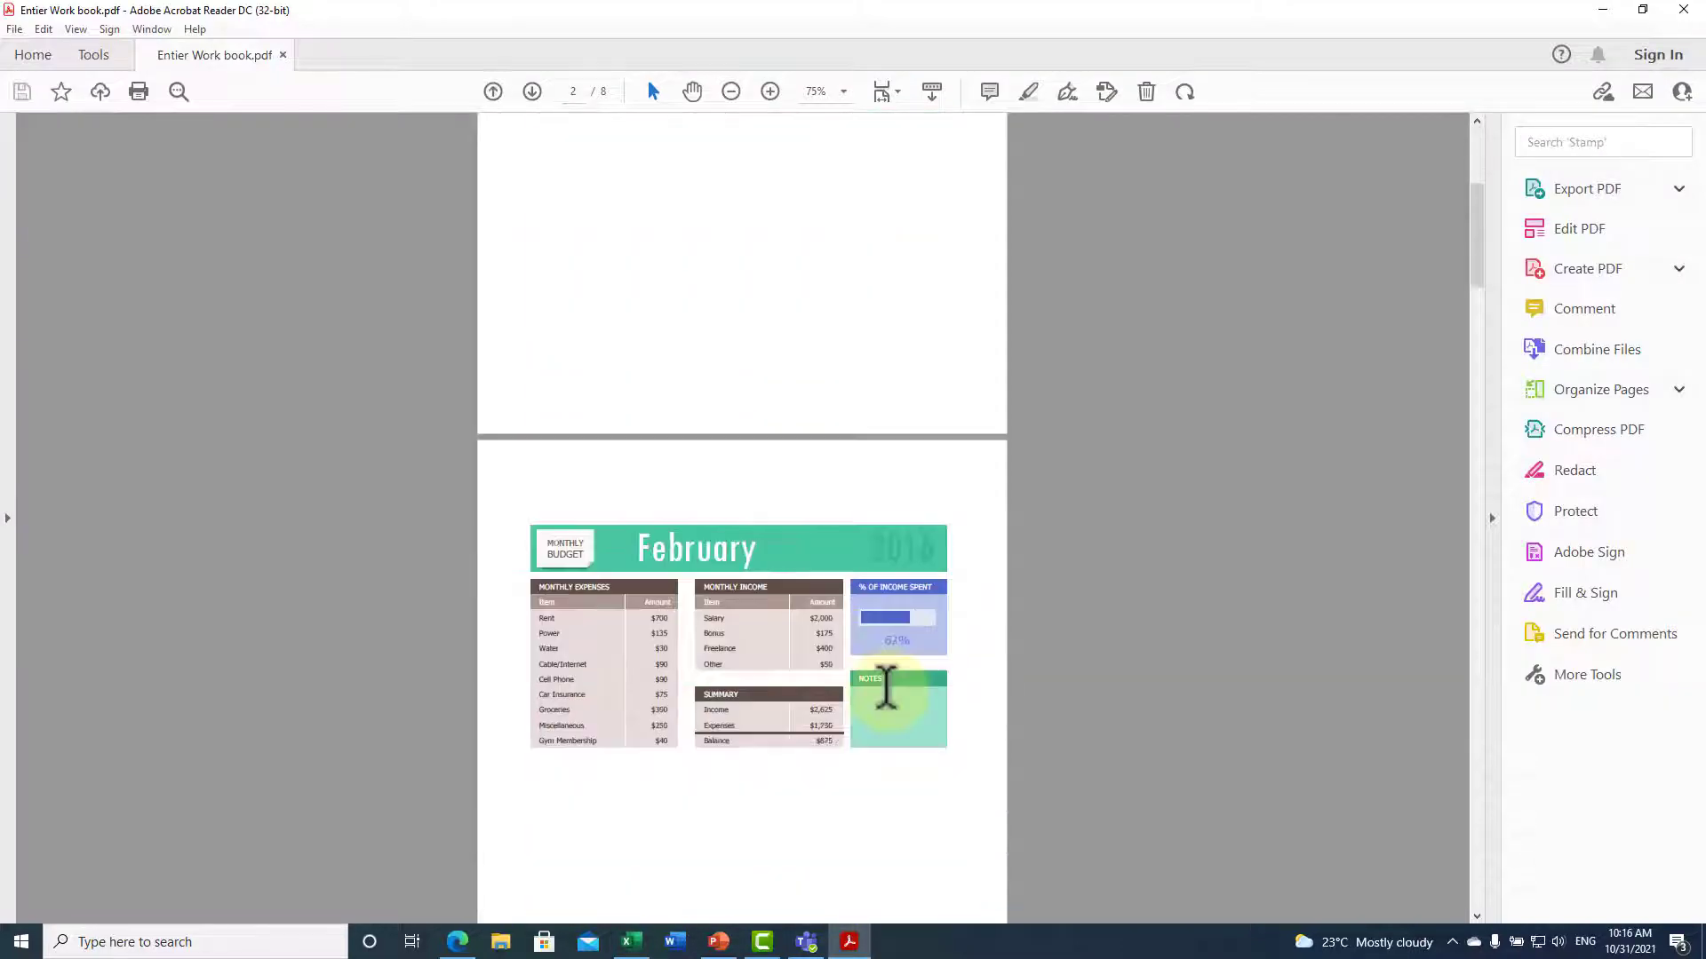
{"action": "scroll", "coordinate": [884, 697], "scroll_direction": "up", "scroll_amount": 5}
{"action": "scroll", "coordinate": [800, 488], "scroll_direction": "down", "scroll_amount": 8}
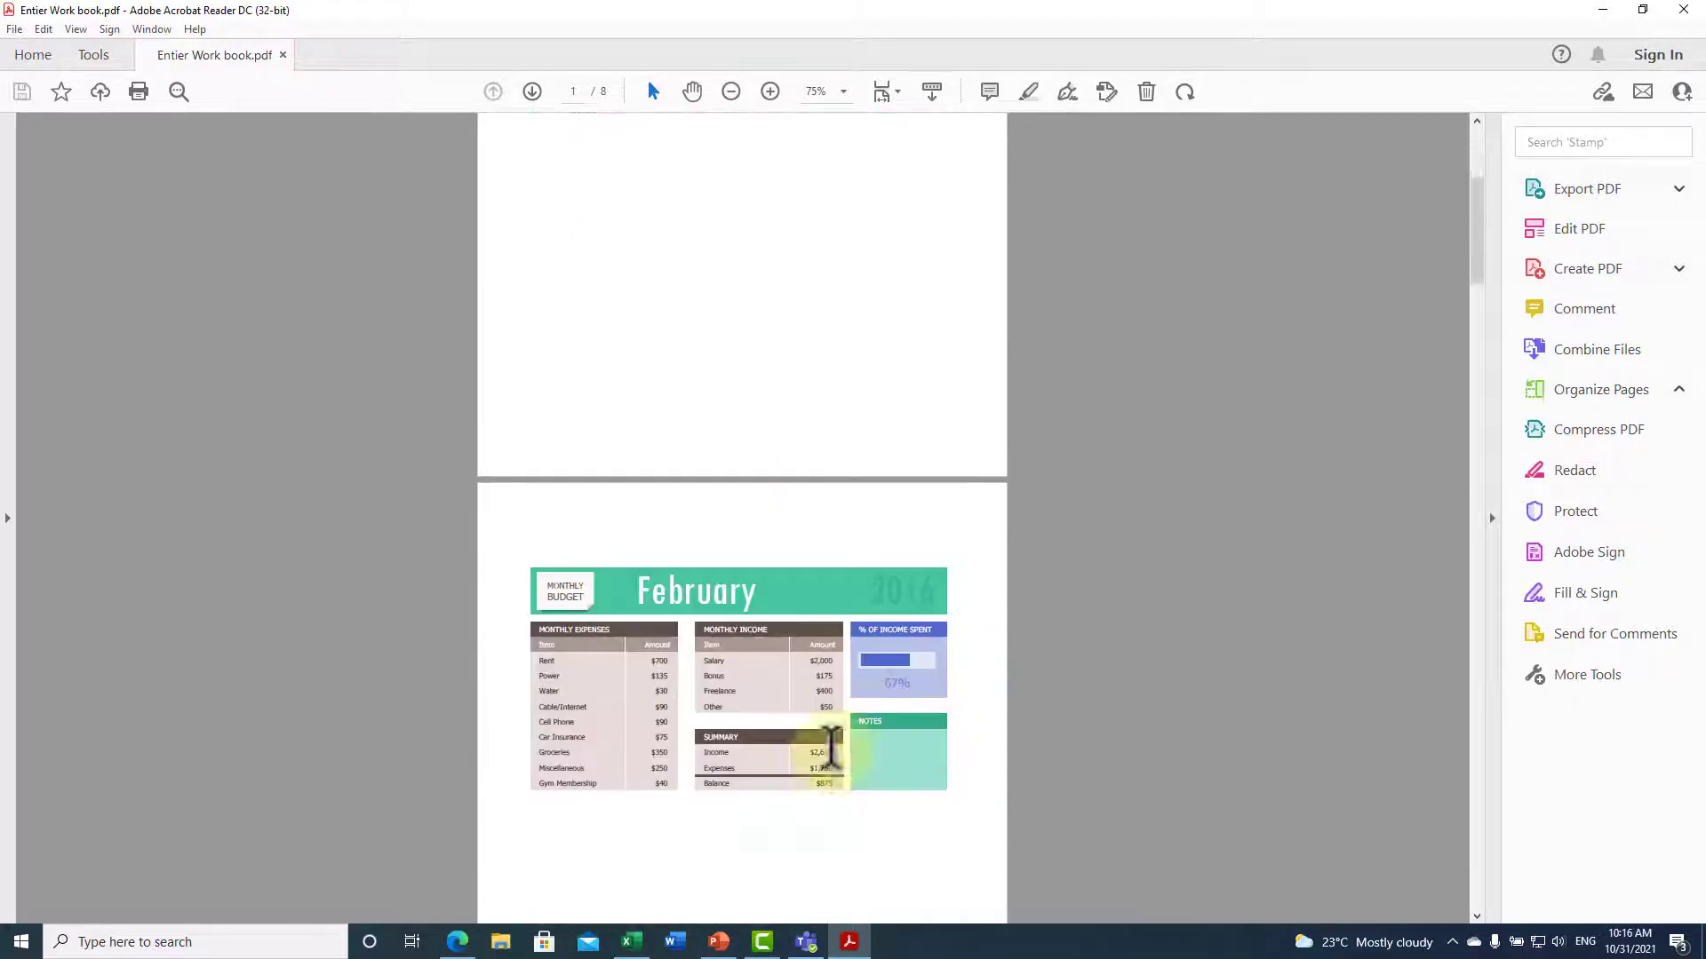
{"action": "scroll", "coordinate": [822, 804], "scroll_direction": "down", "scroll_amount": 12}
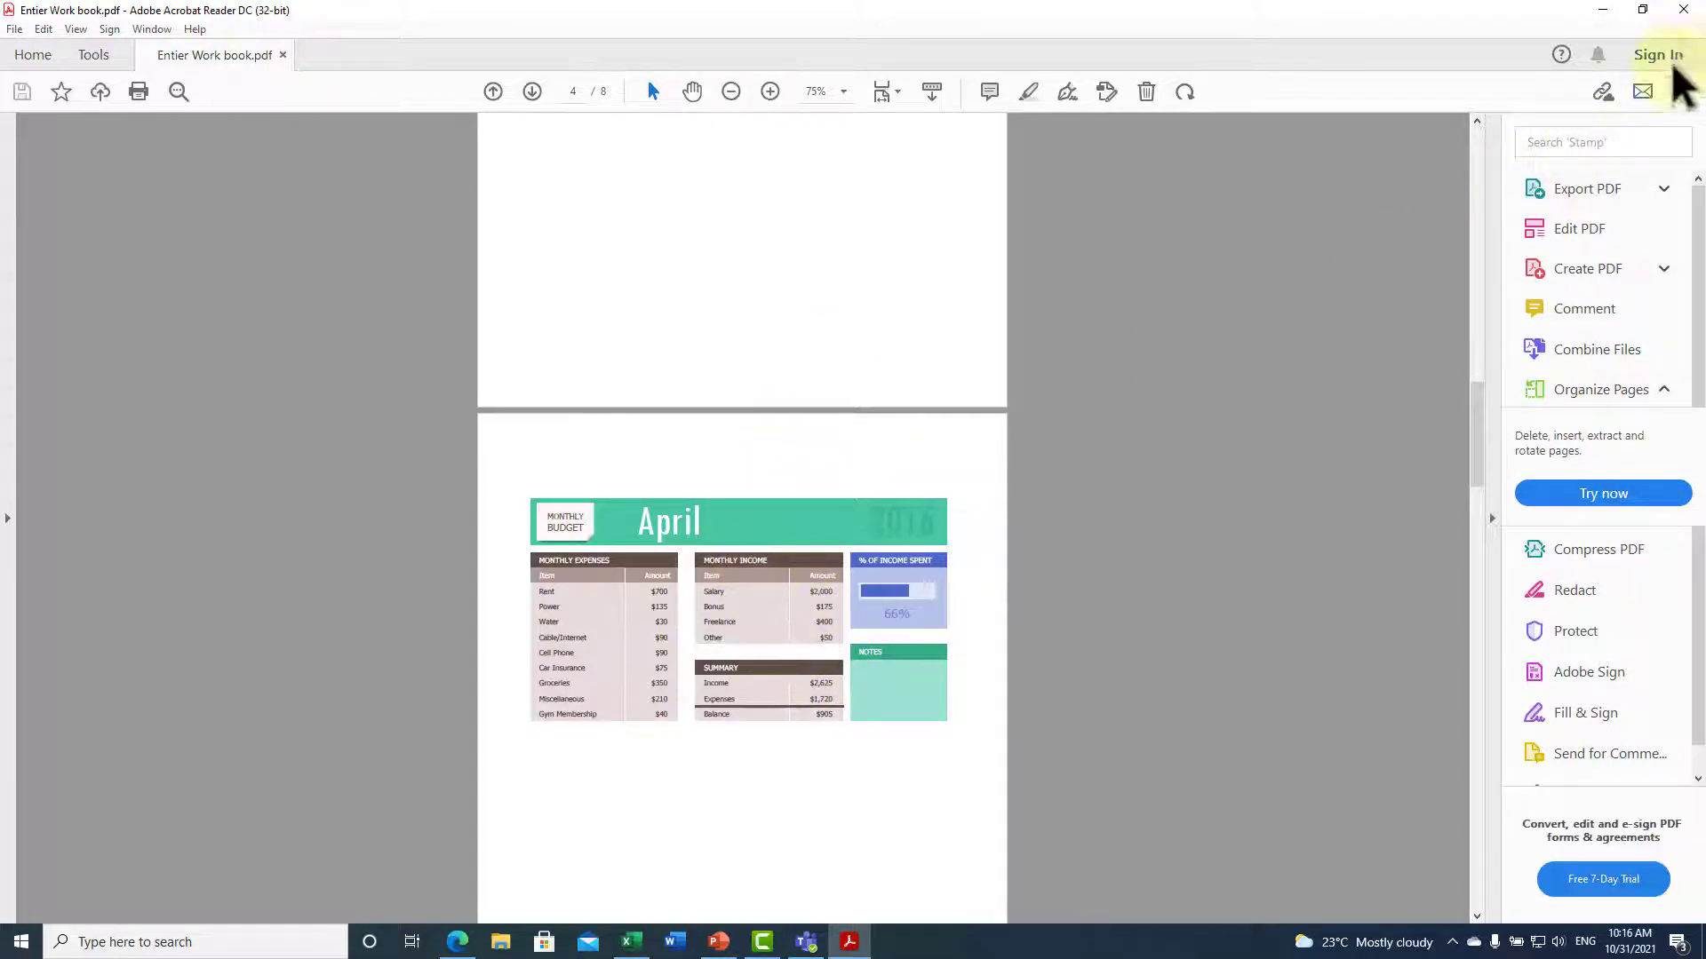
{"action": "left_click", "coordinate": [1684, 11]}
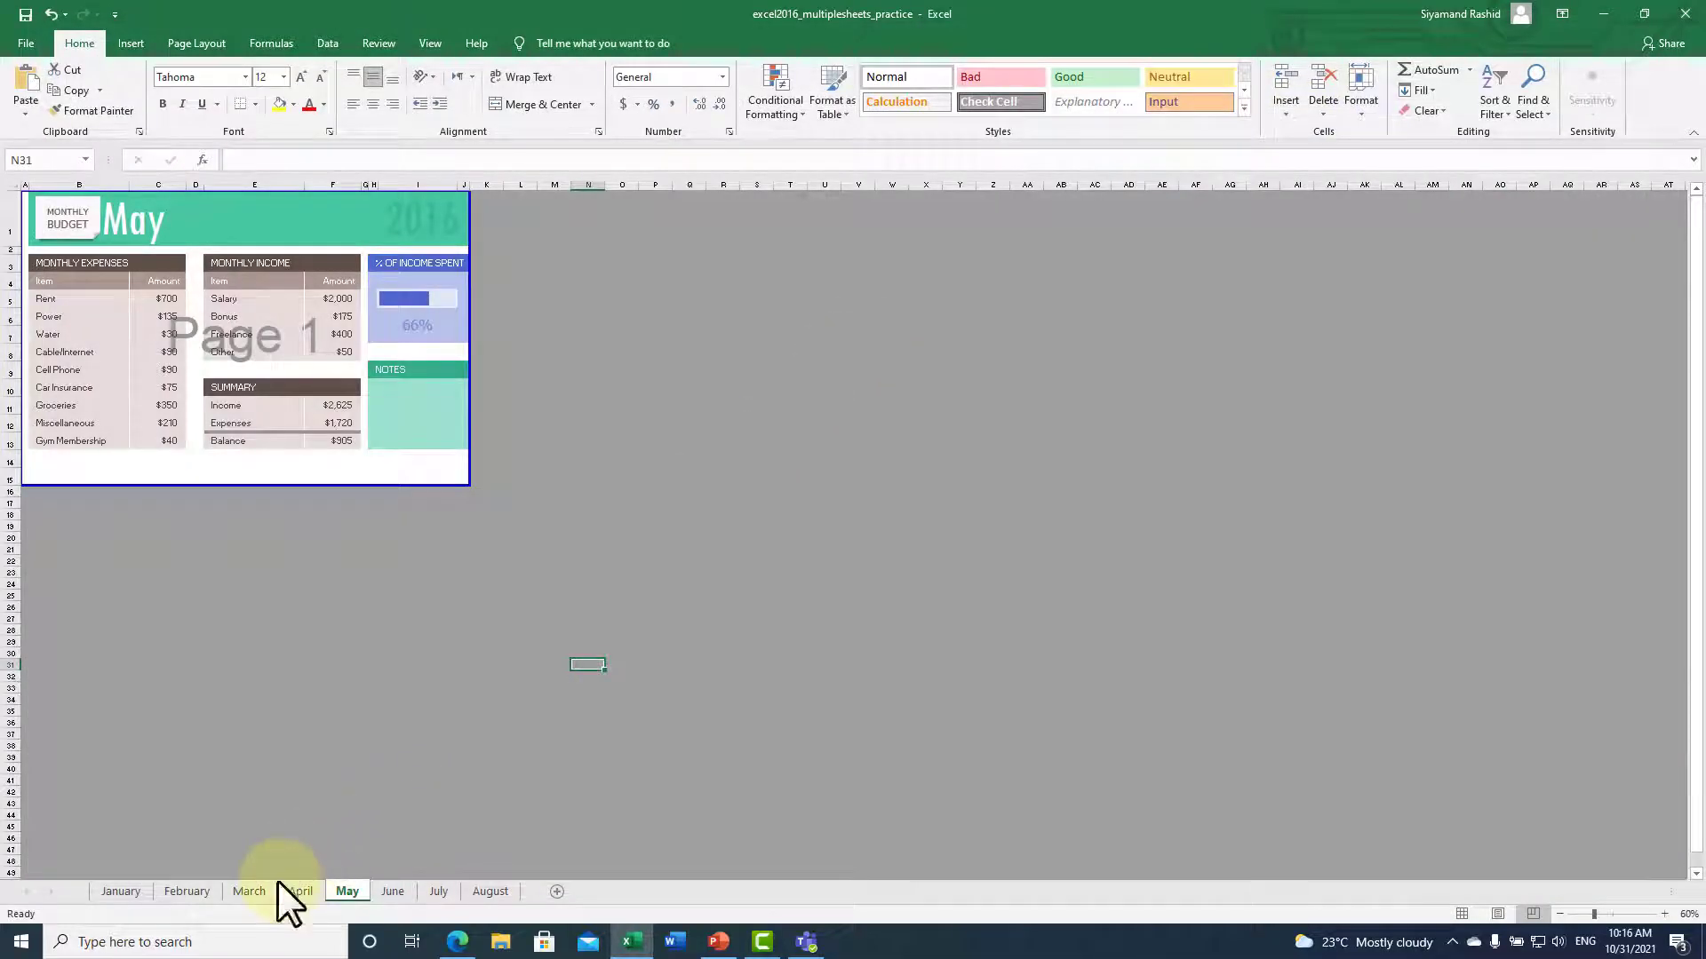
Step: Group the February, May and August sheet tabs, then open the File backstage
{"action": "left_click", "coordinate": [194, 889]}
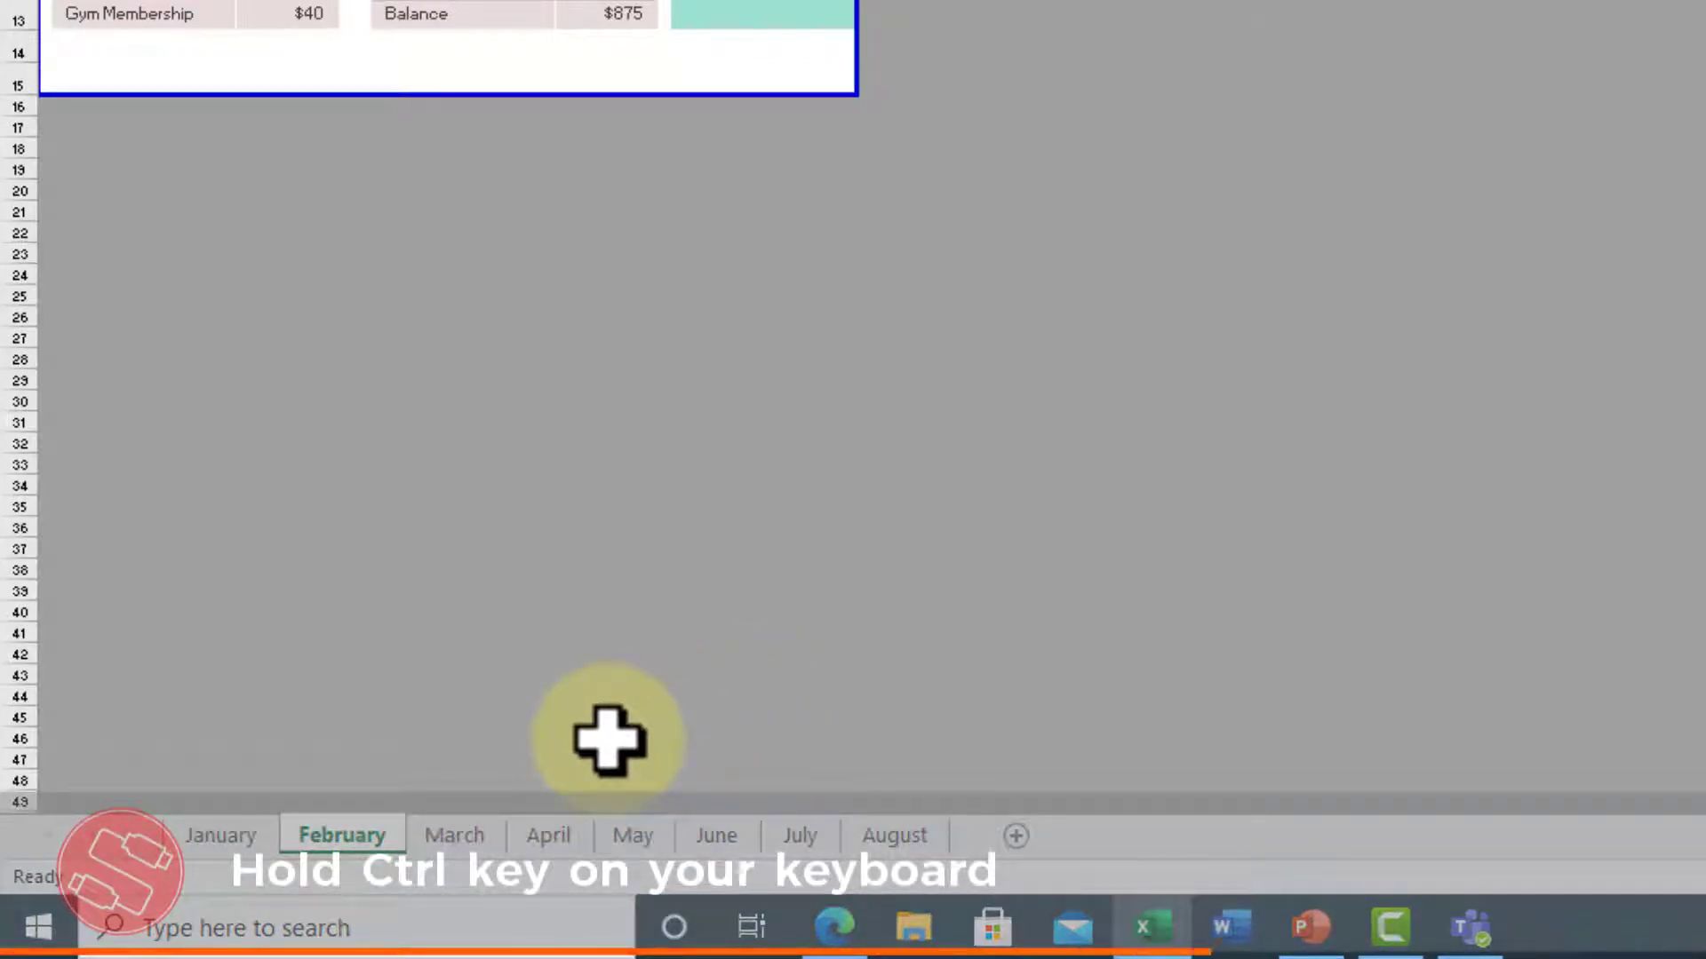
{"action": "left_click", "coordinate": [633, 837], "text": "ctrl"}
{"action": "left_click", "coordinate": [896, 836], "text": "ctrl"}
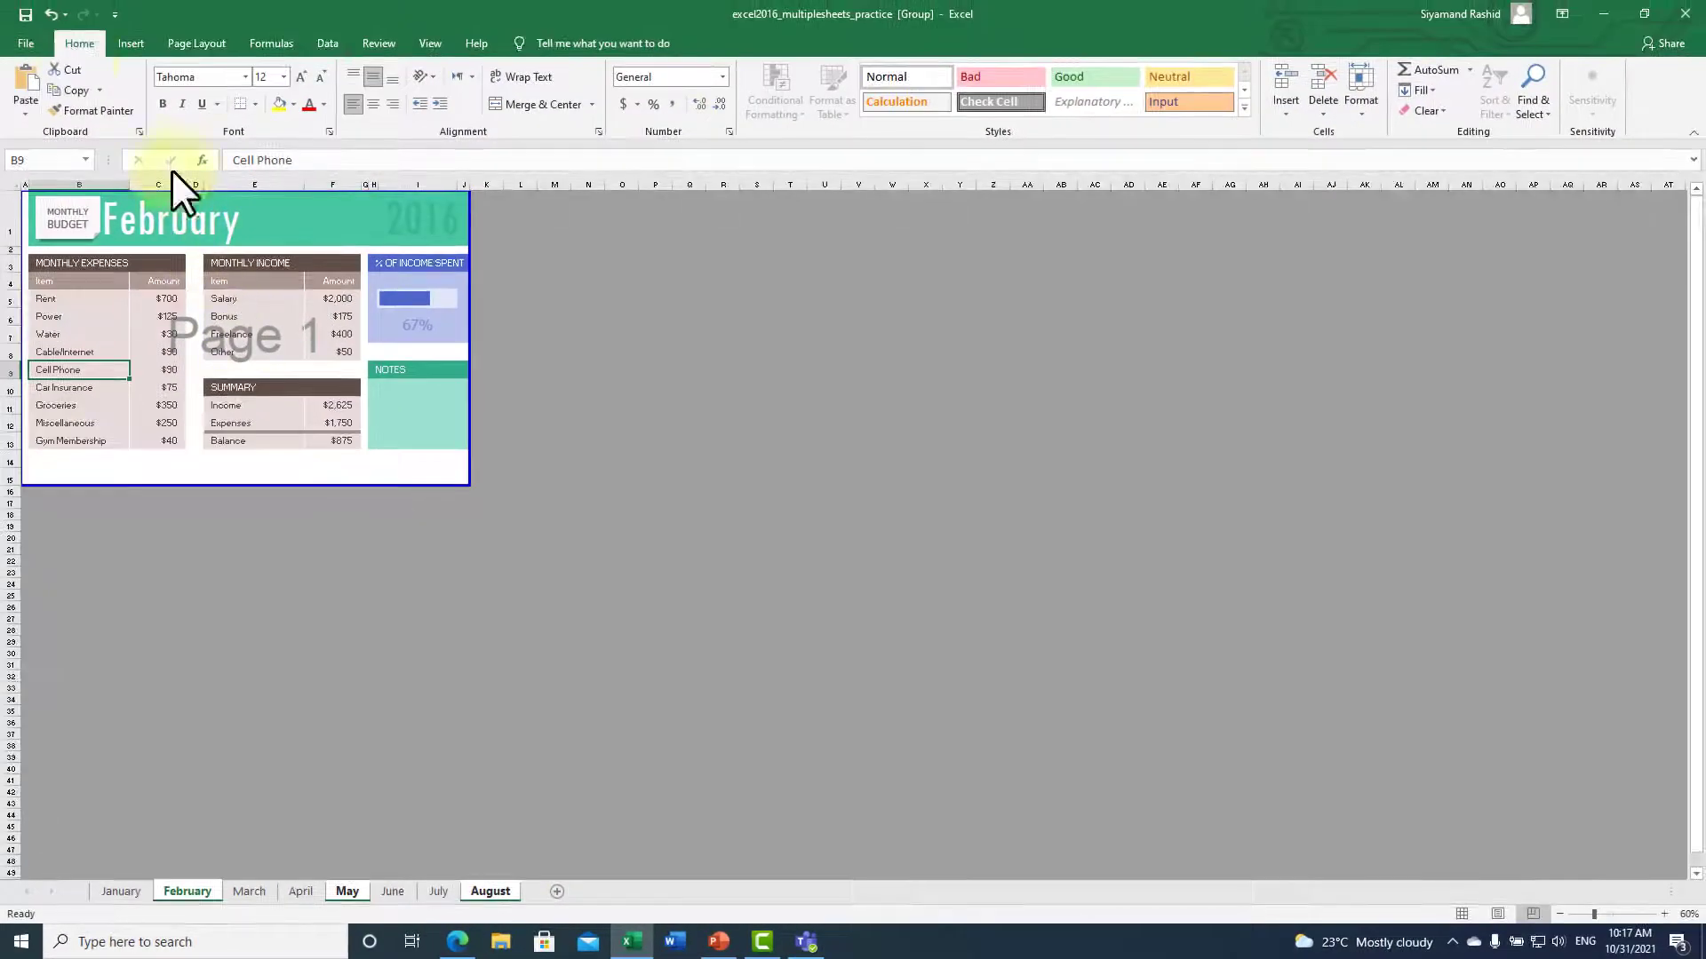
{"action": "left_click", "coordinate": [30, 44]}
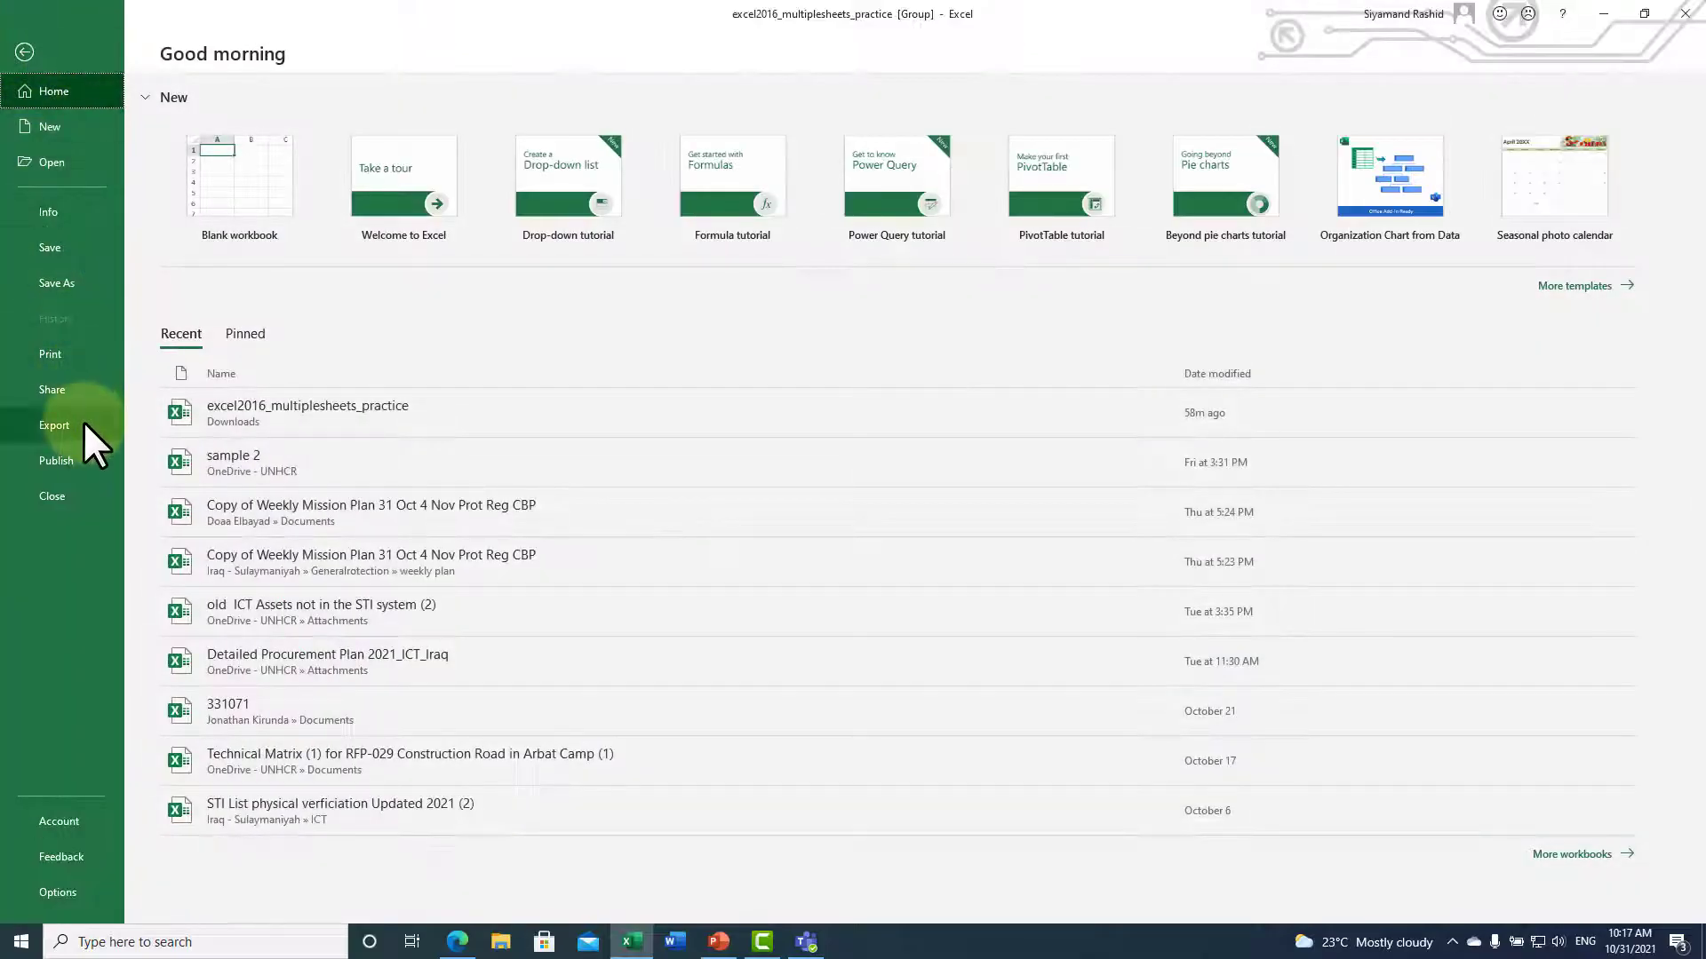
Step: Publish only the active grouped sheets as the PDF 'Active Sheets' on the Desktop
{"action": "left_click", "coordinate": [85, 424]}
{"action": "left_click", "coordinate": [517, 248]}
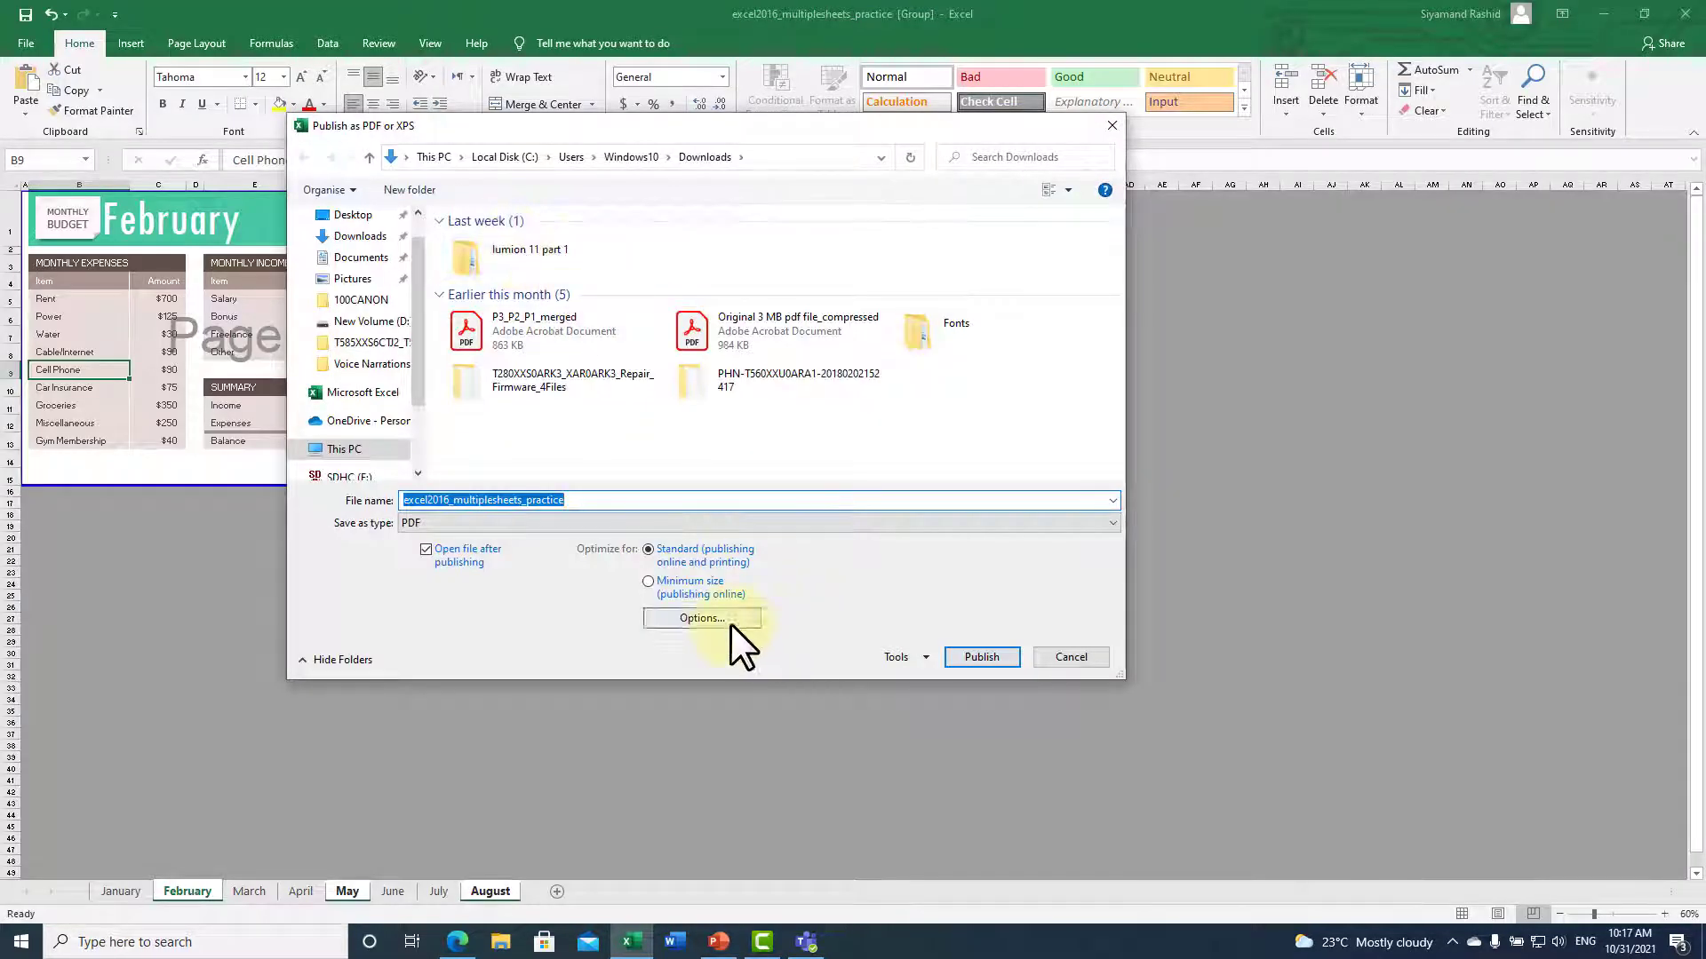
{"action": "left_click", "coordinate": [748, 626]}
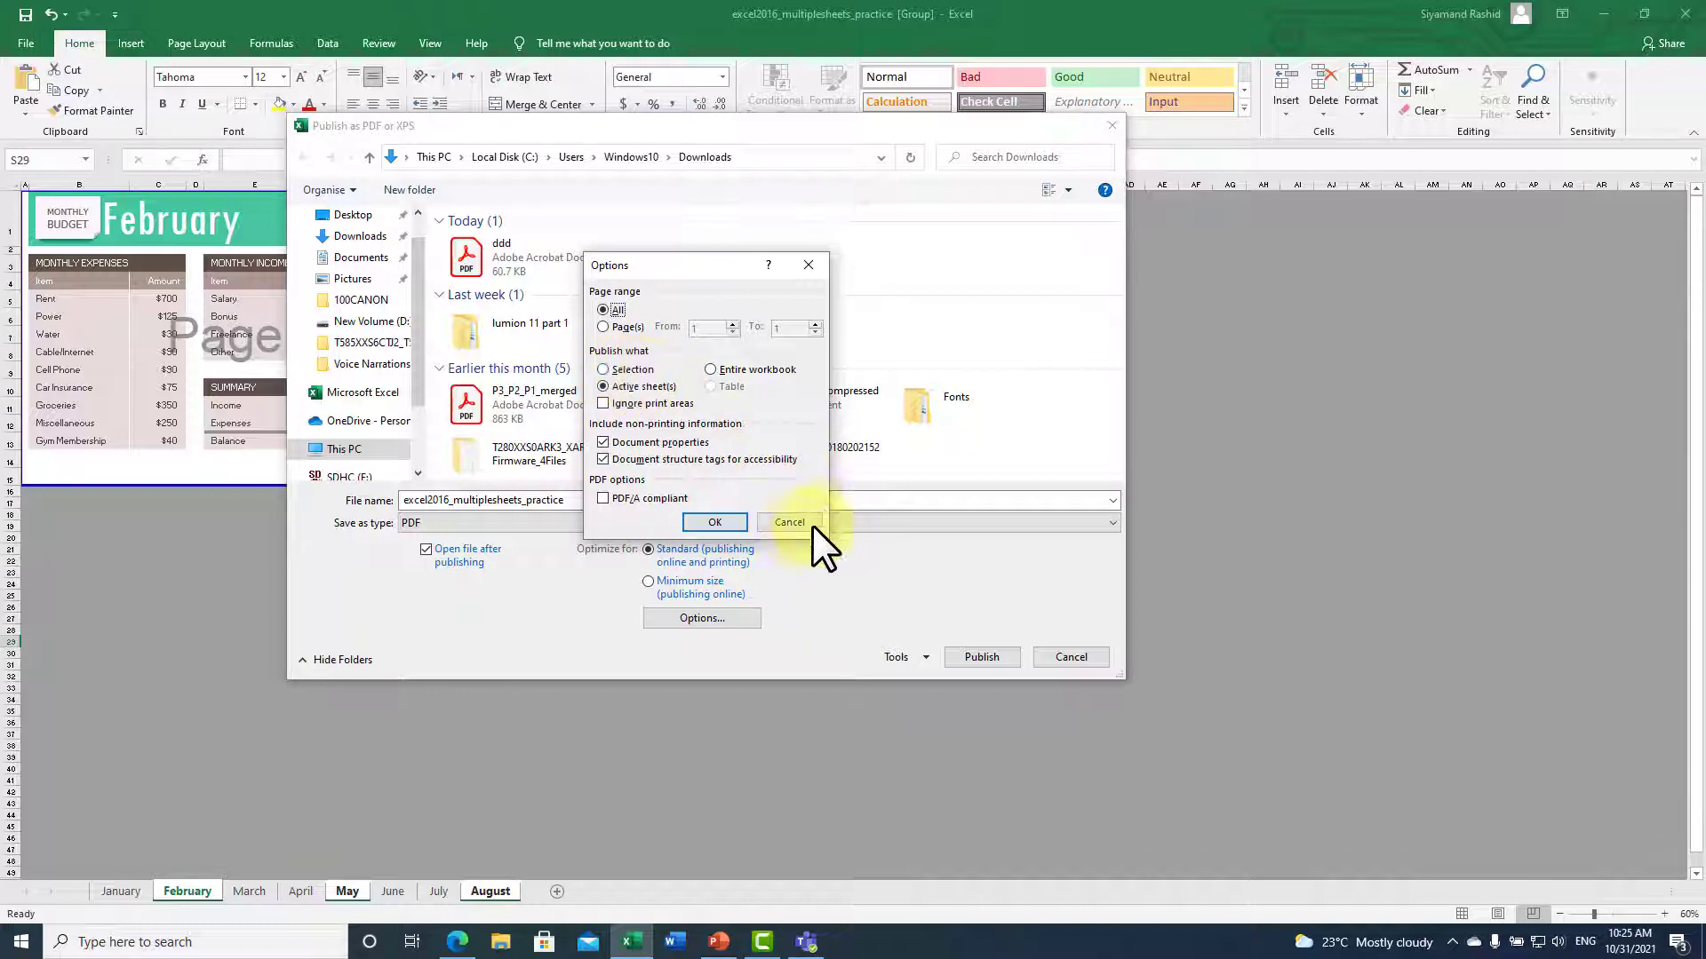
{"action": "left_click", "coordinate": [735, 526]}
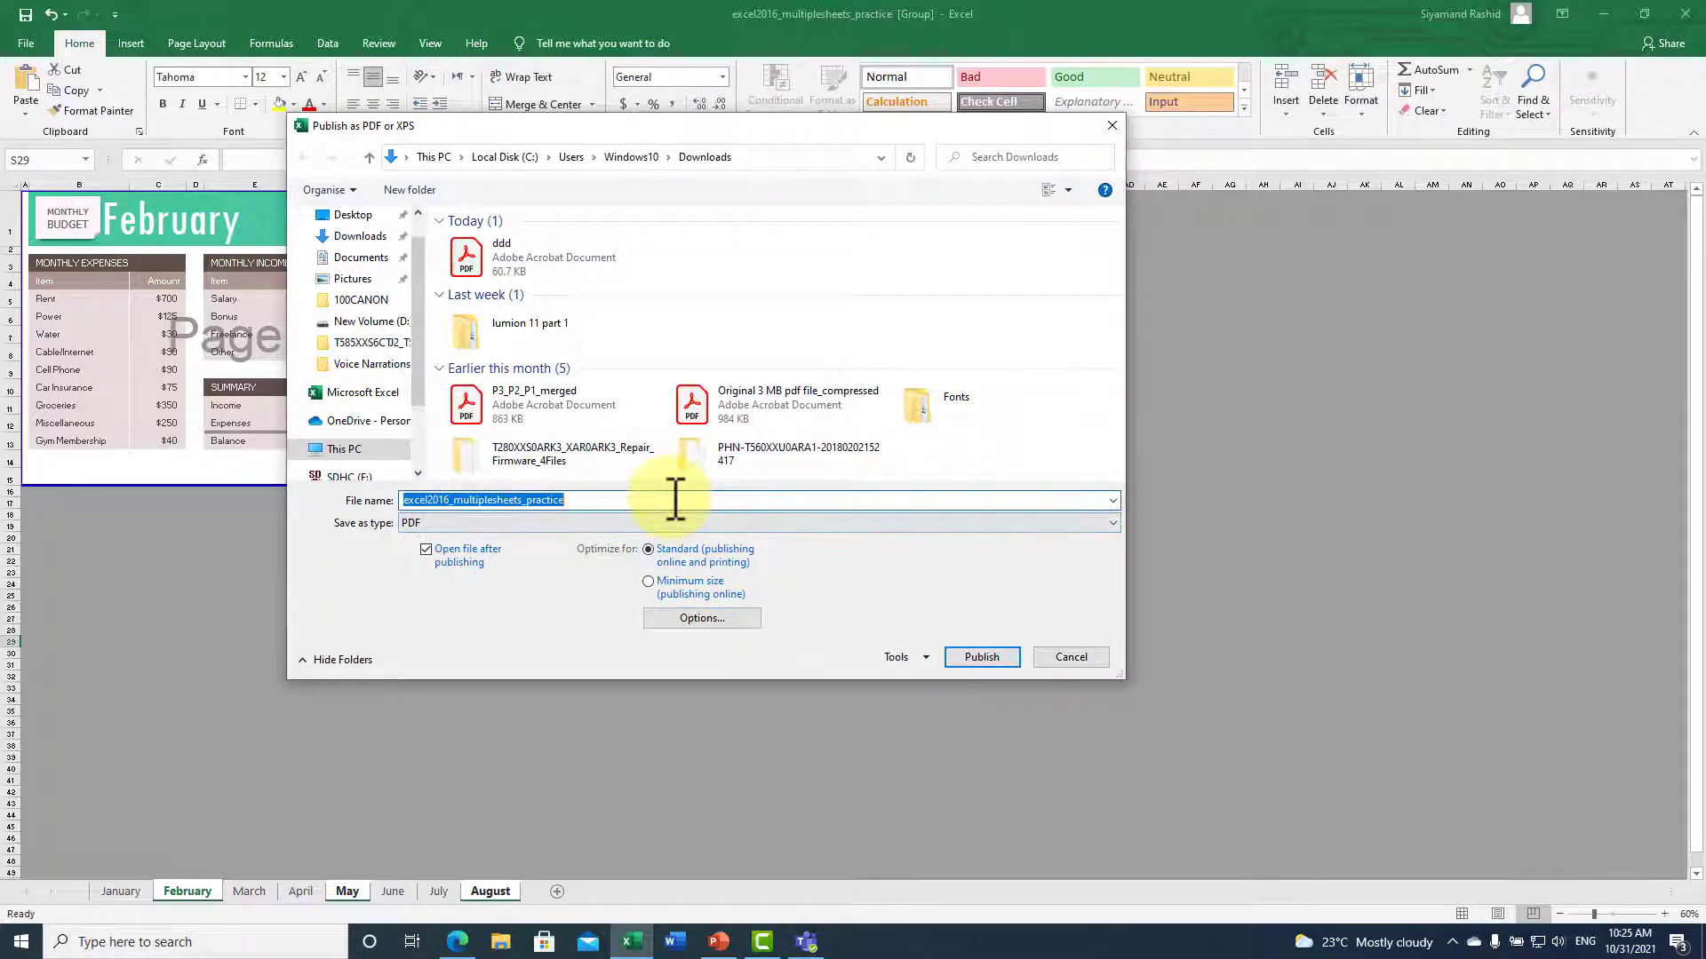
{"action": "type", "text": "Active Sheets"}
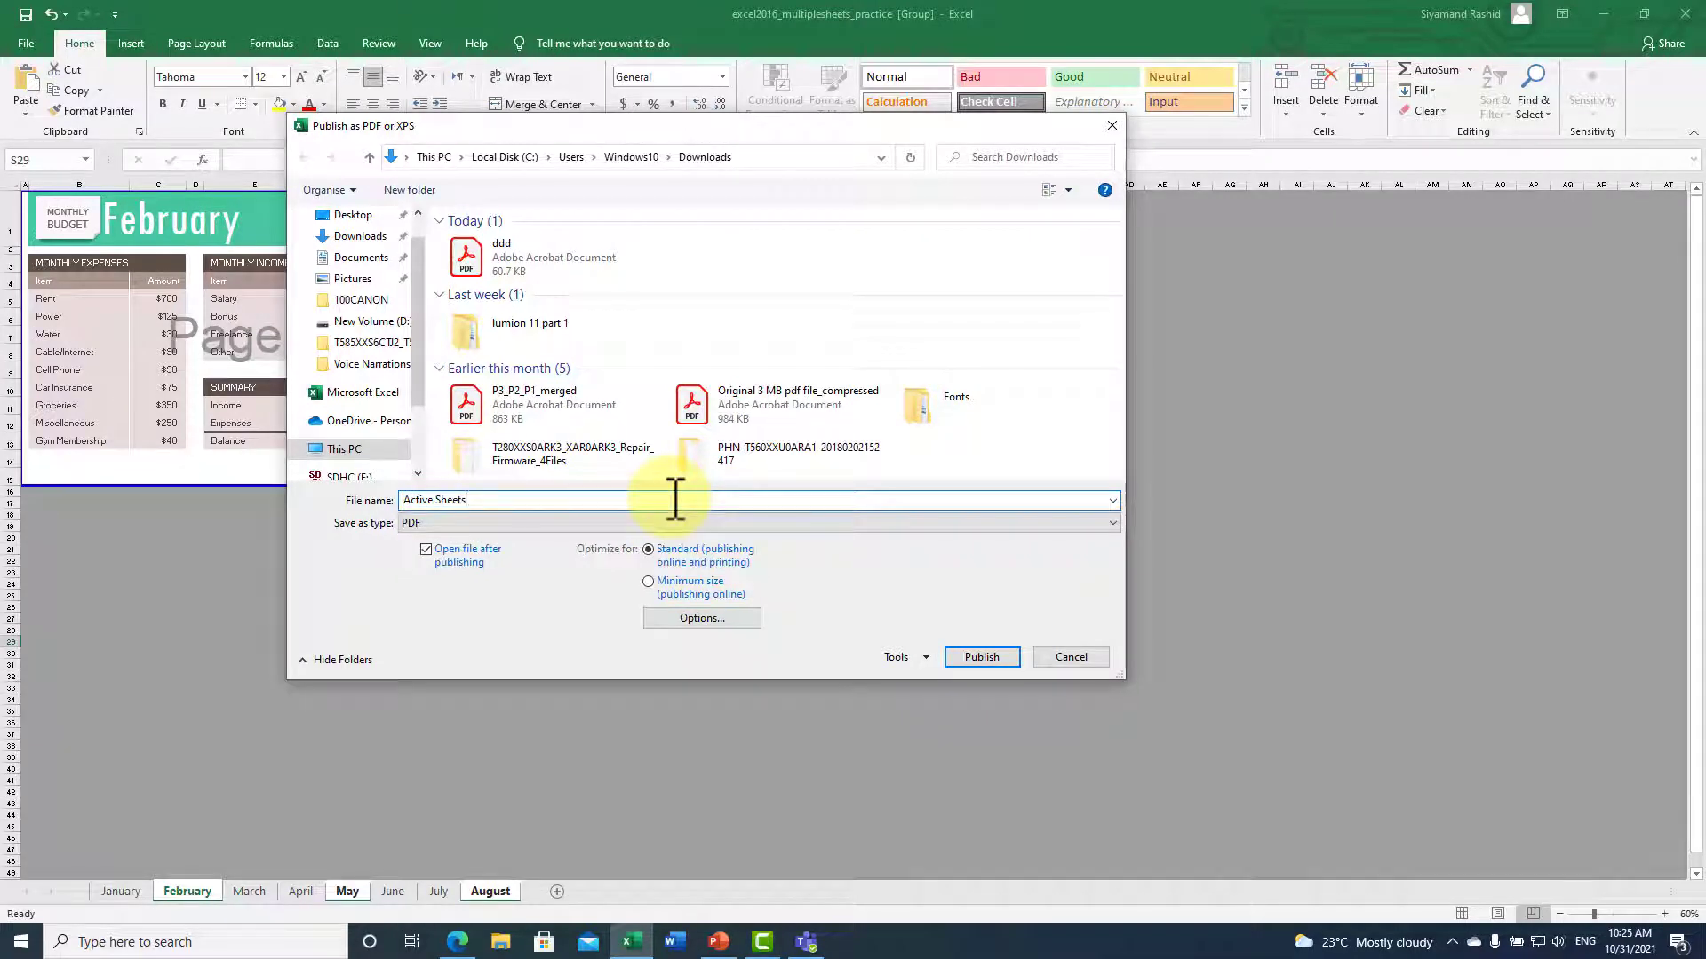
{"action": "left_click", "coordinate": [353, 215]}
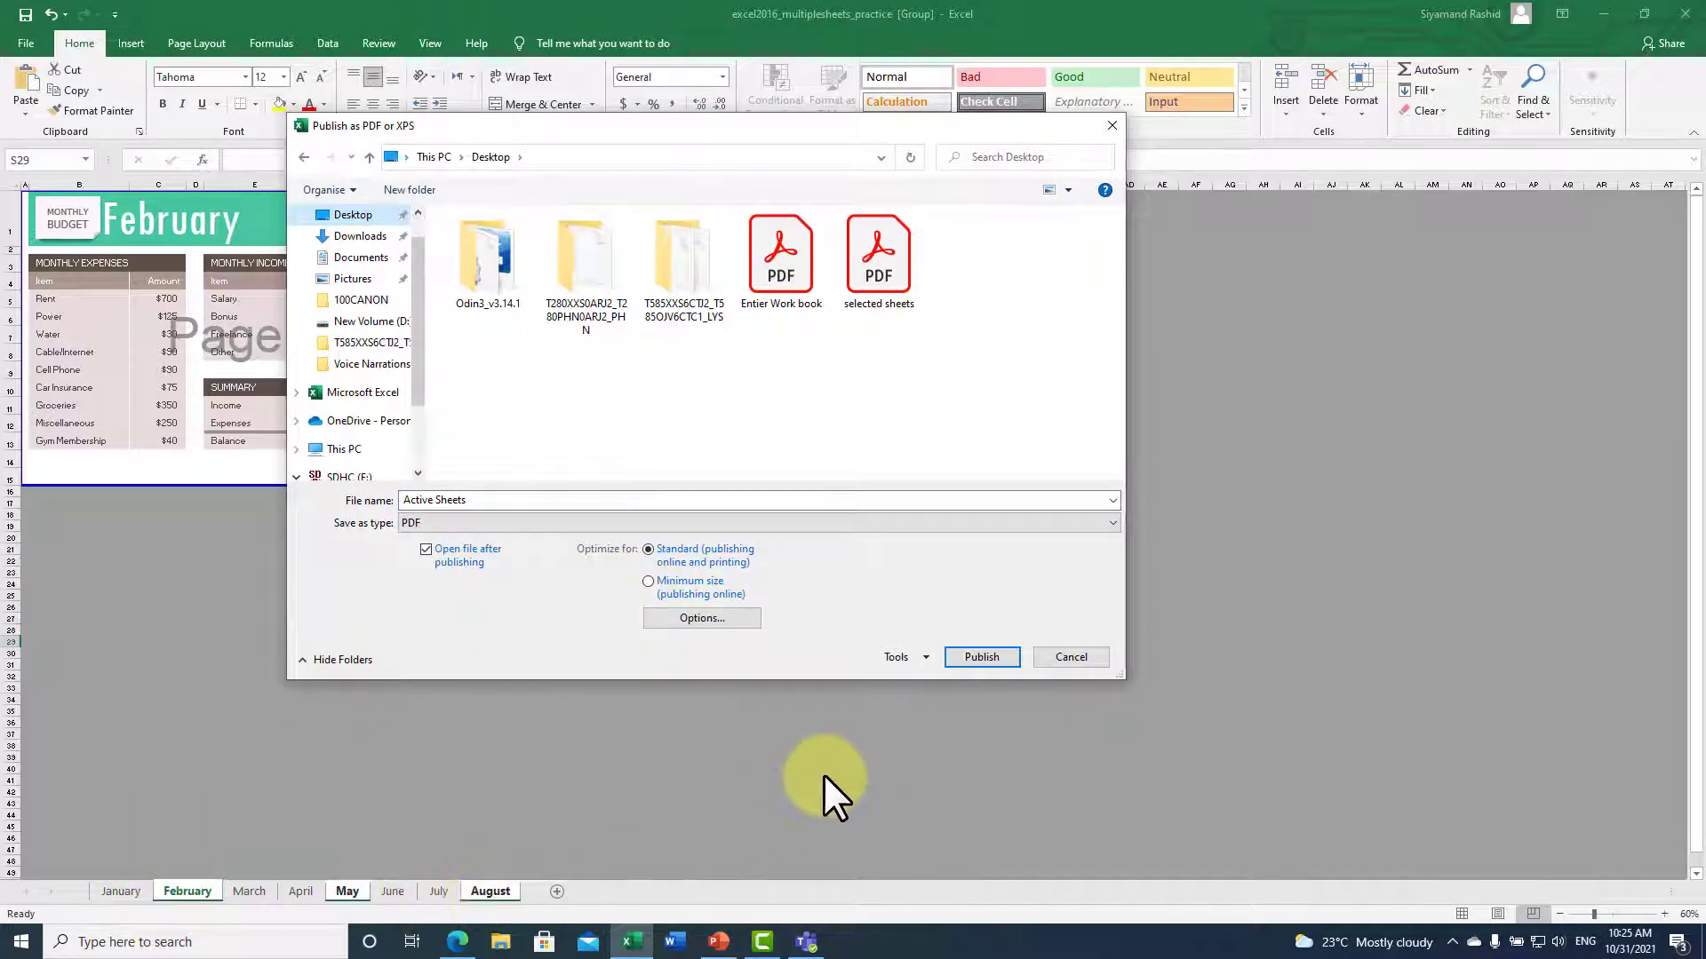
{"action": "left_click", "coordinate": [955, 661]}
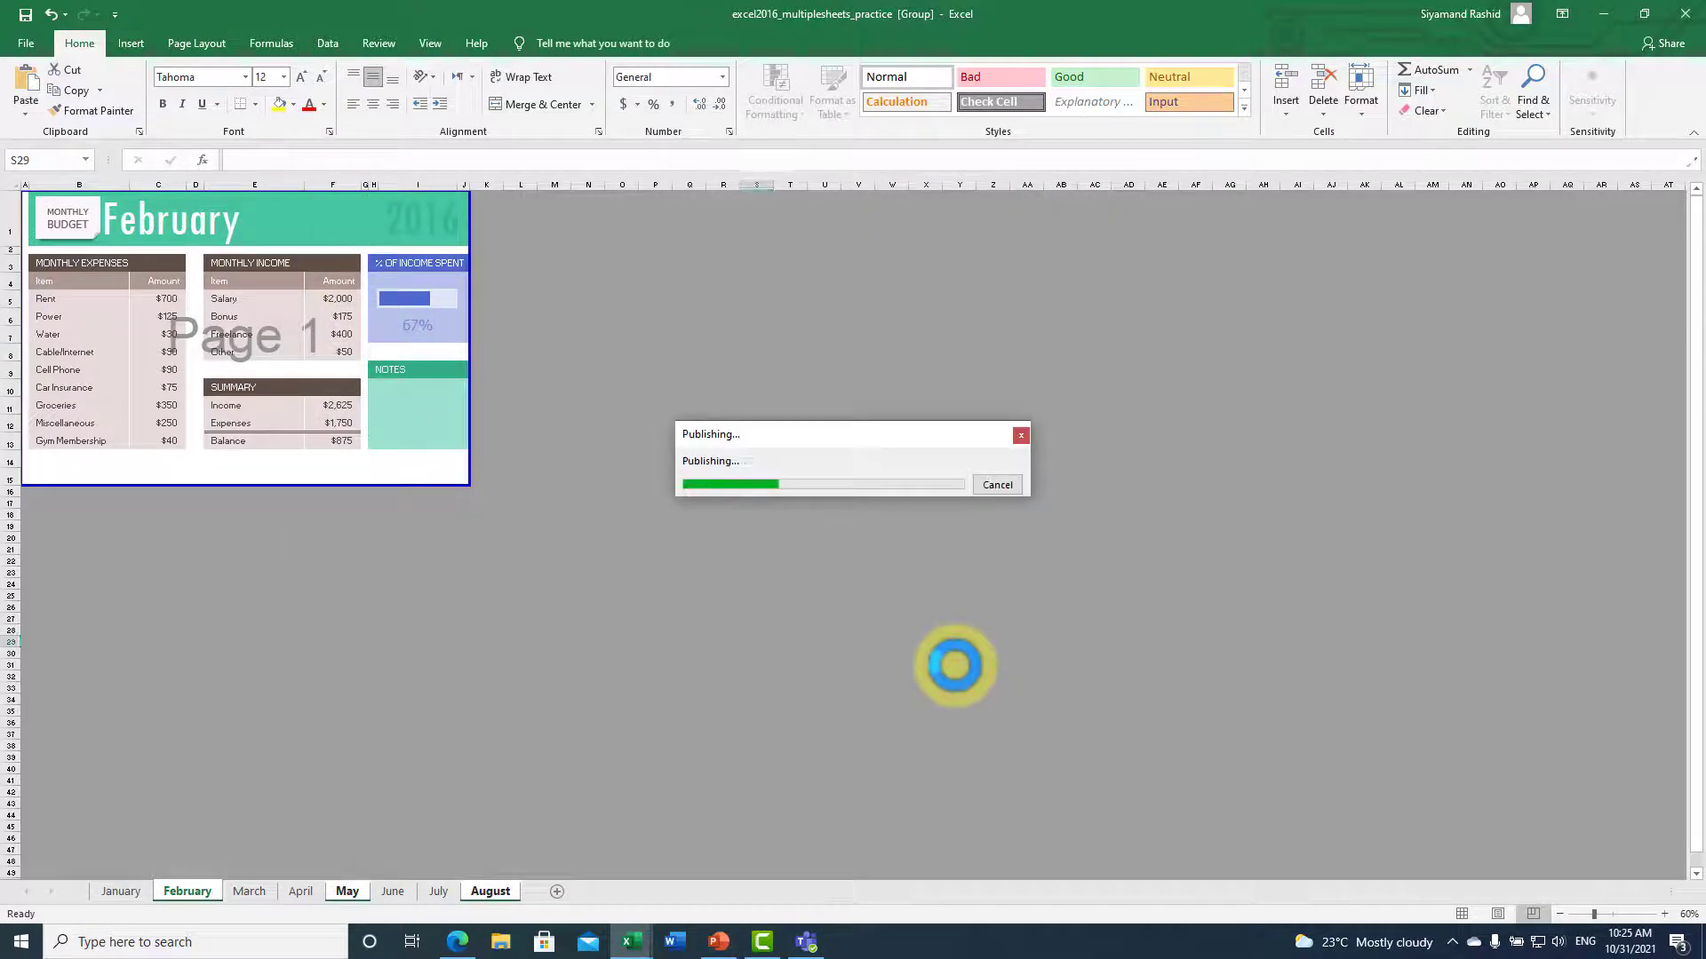
Step: Scroll through the 3-page Active Sheets PDF, then close Acrobat Reader
{"action": "scroll", "coordinate": [837, 533], "scroll_direction": "down", "scroll_amount": 5}
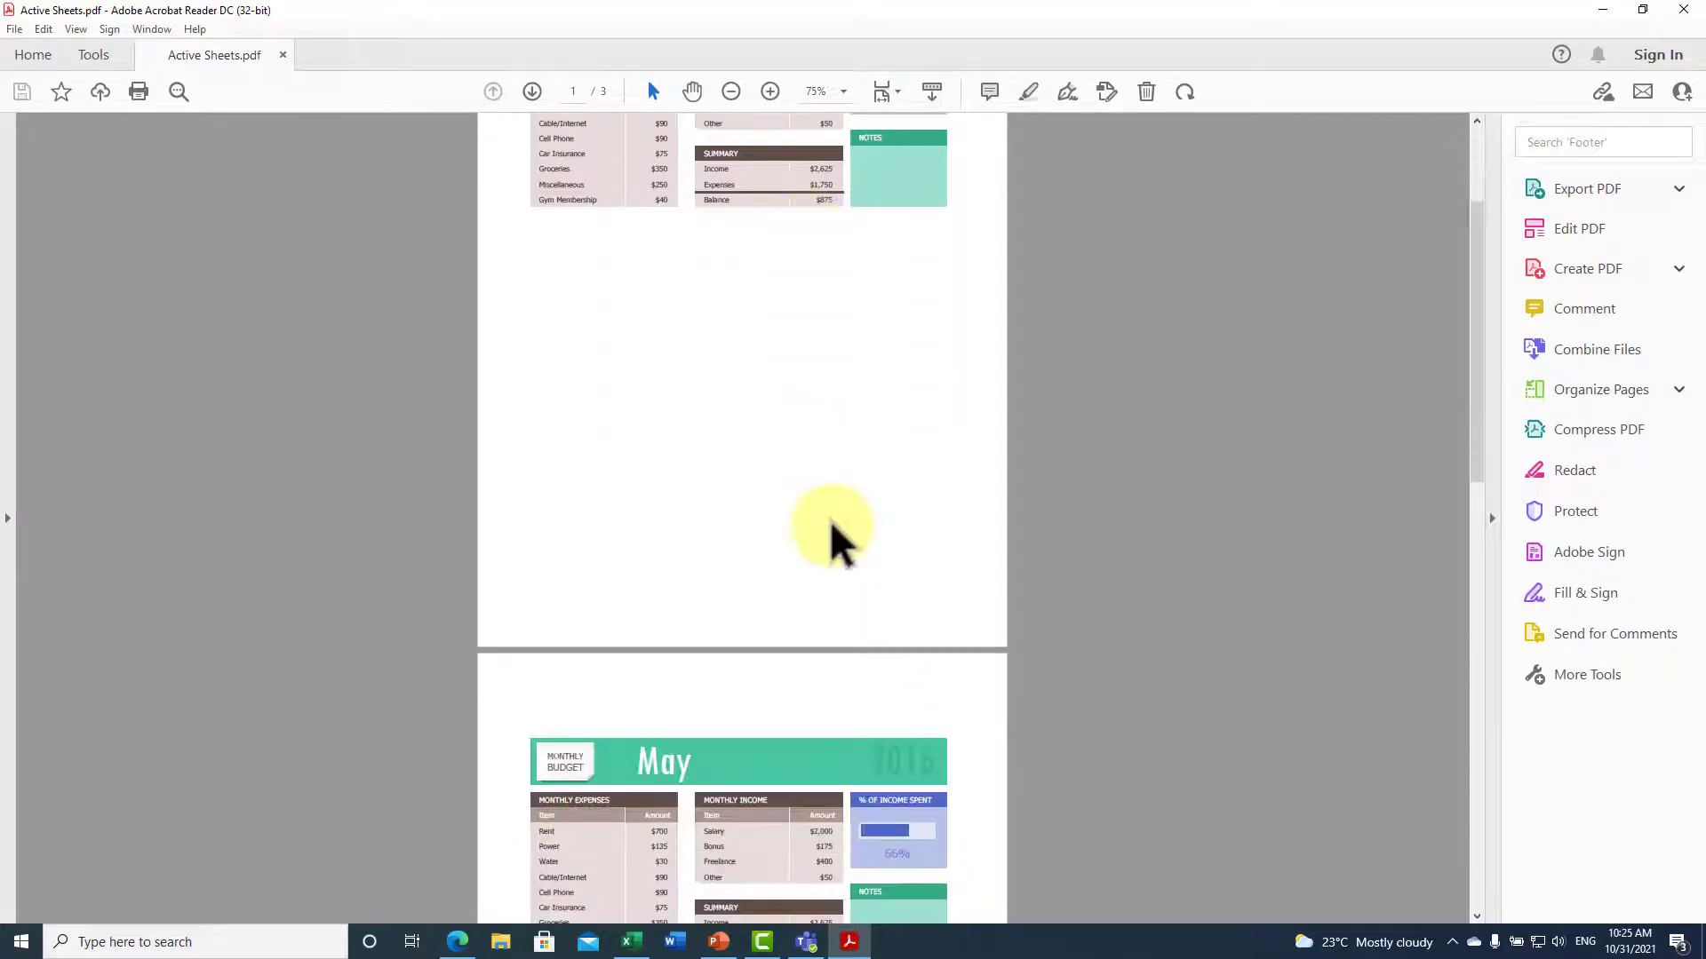
{"action": "scroll", "coordinate": [782, 578], "scroll_direction": "down", "scroll_amount": 5}
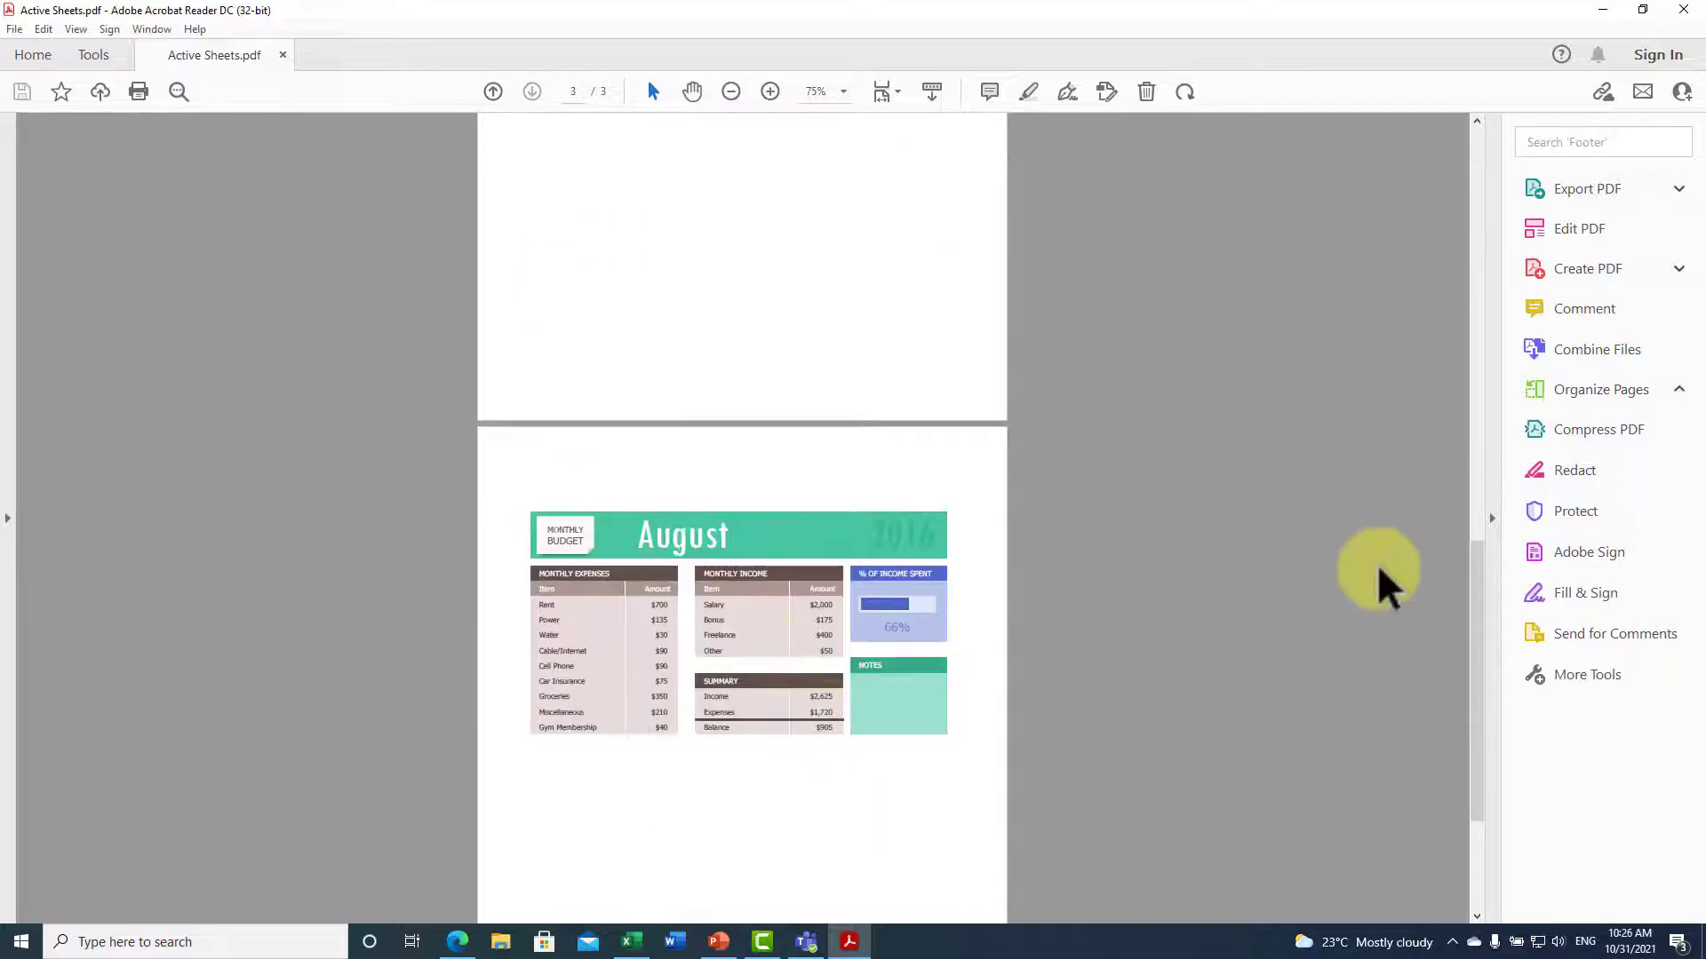
{"action": "scroll", "coordinate": [1259, 645], "scroll_direction": "down", "scroll_amount": 3}
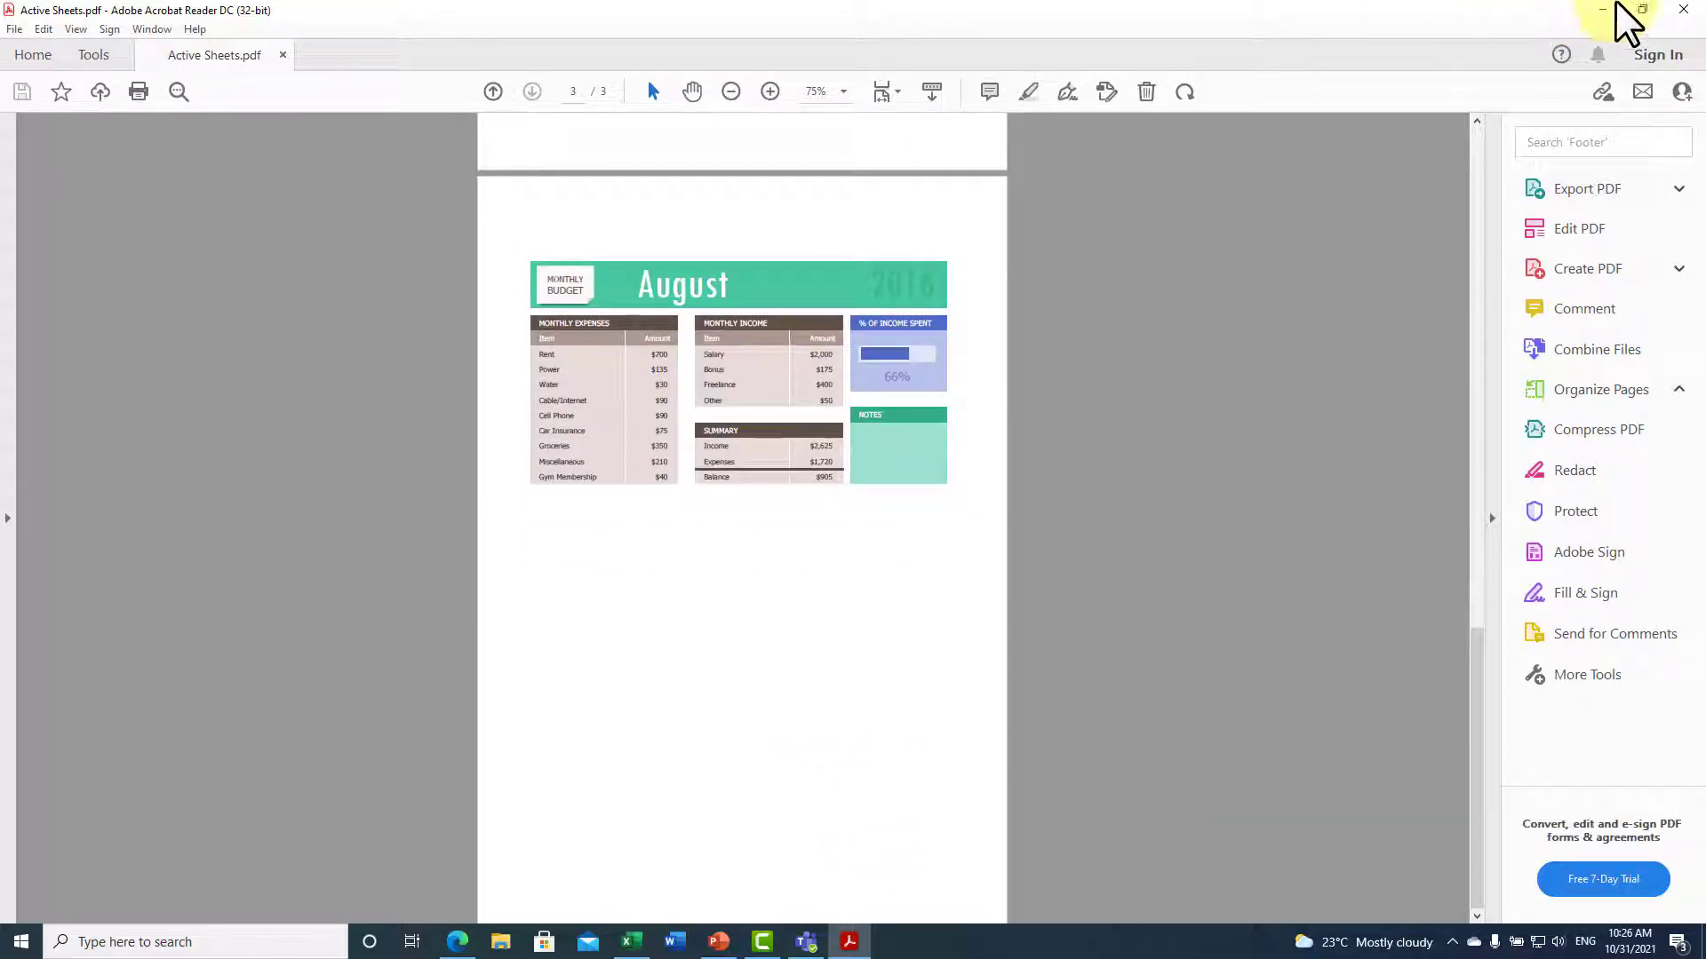
{"action": "left_click", "coordinate": [1683, 9]}
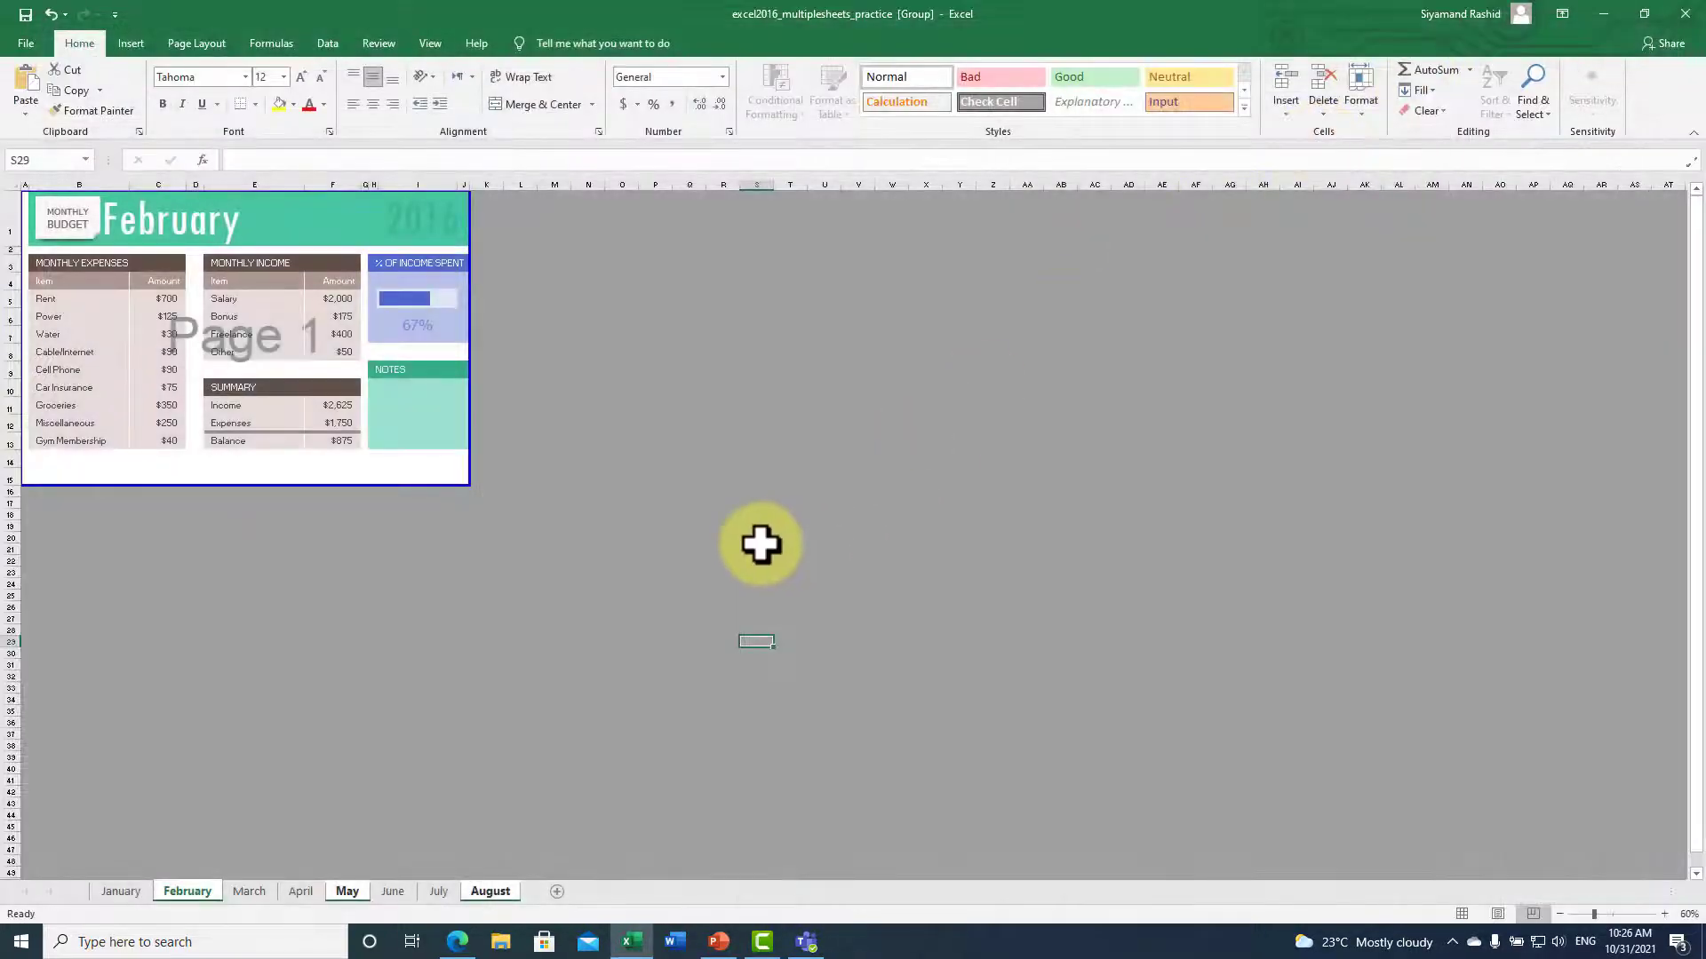
Step: Ungroup by moving to the January sheet, then select its budget tables B5:F13
{"action": "key", "text": "ctrl+Page_Up"}
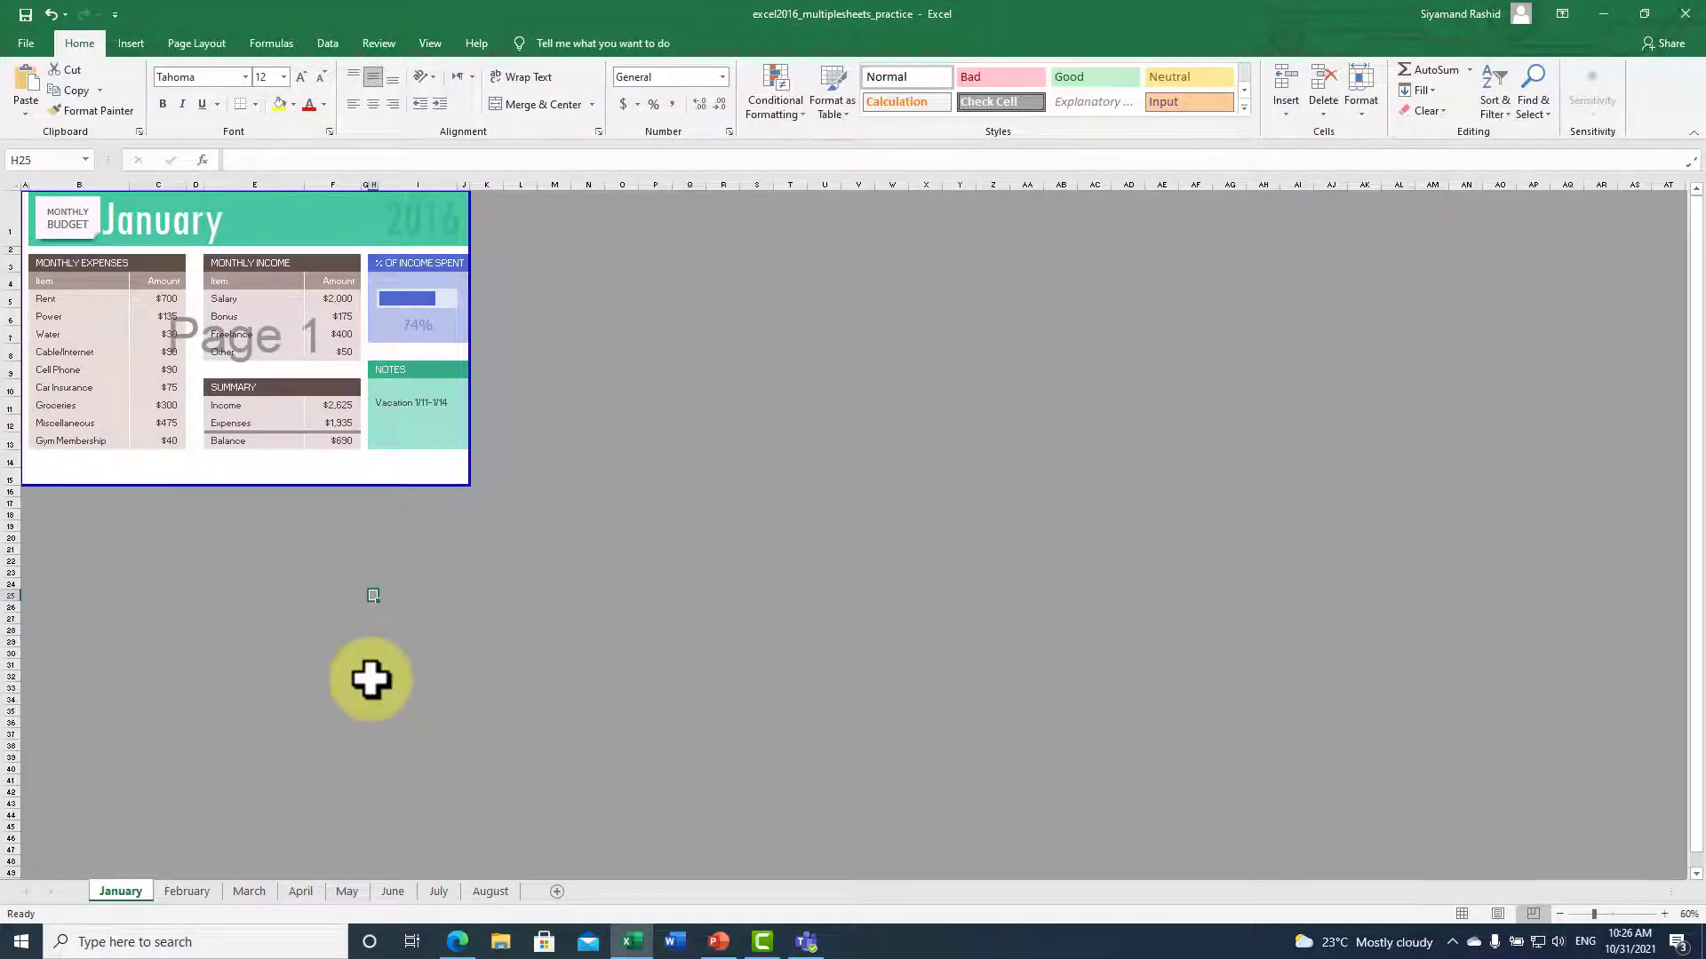
{"action": "left_click_drag", "start_coordinate": [57, 305], "coordinate": [234, 442]}
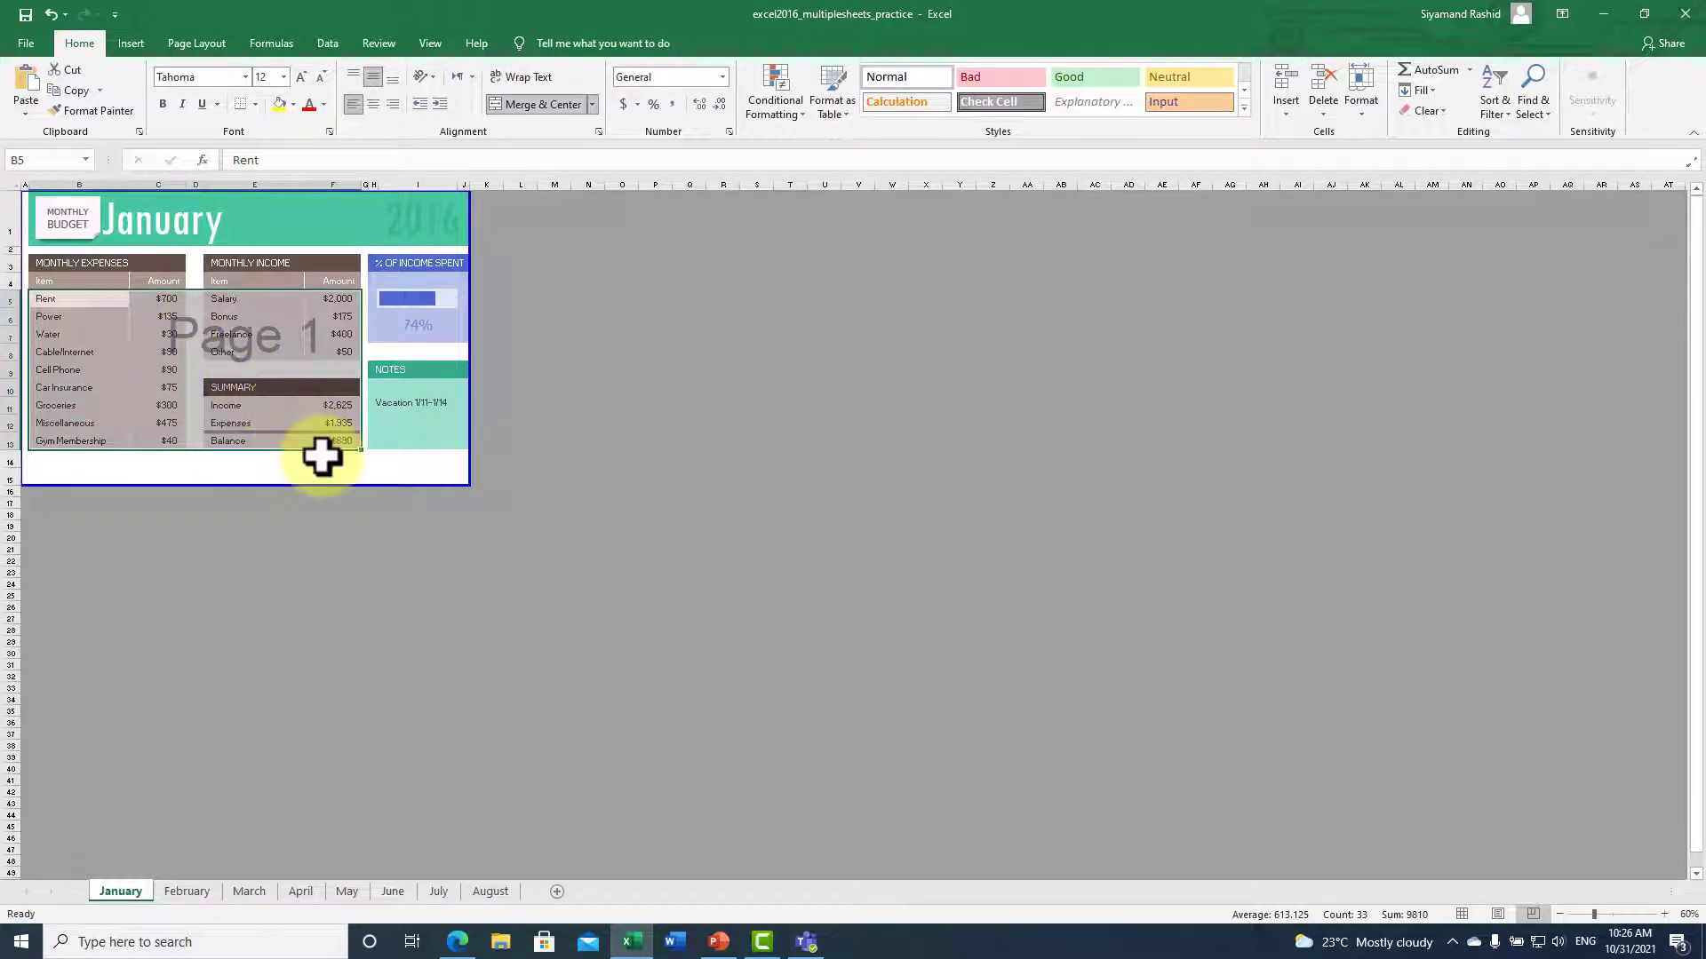
Step: Publish the selected January budget cells as a PDF, with Selection chosen under Publish what
{"action": "left_click", "coordinate": [27, 40]}
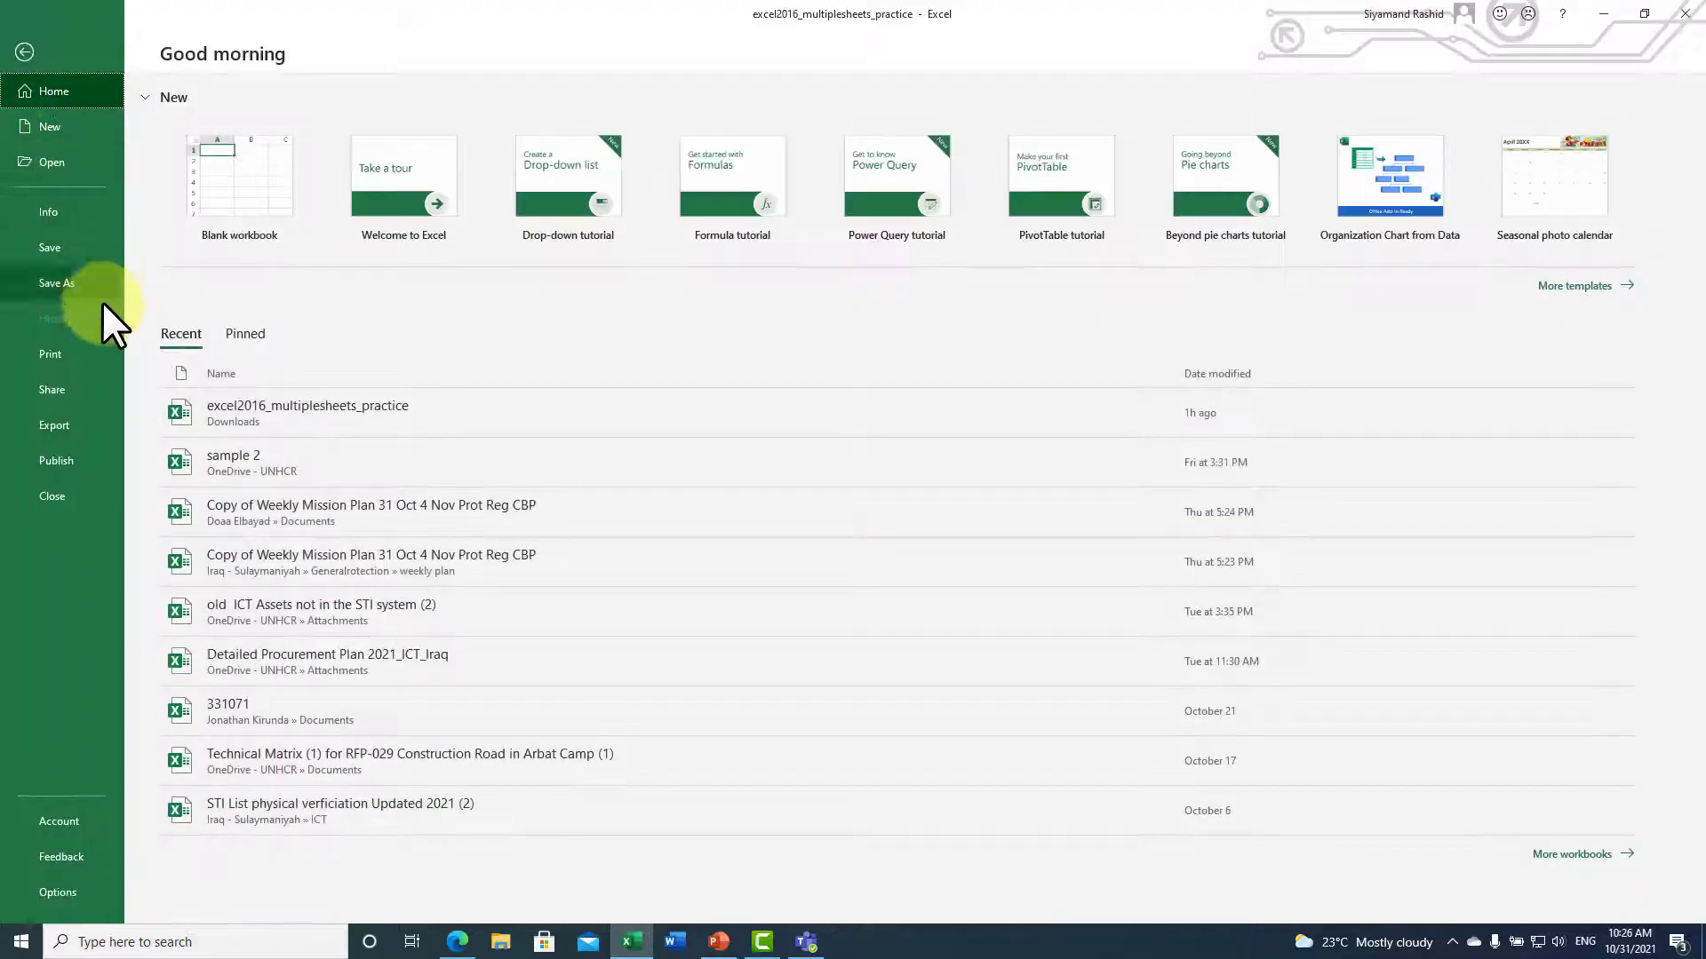
{"action": "left_click", "coordinate": [82, 424]}
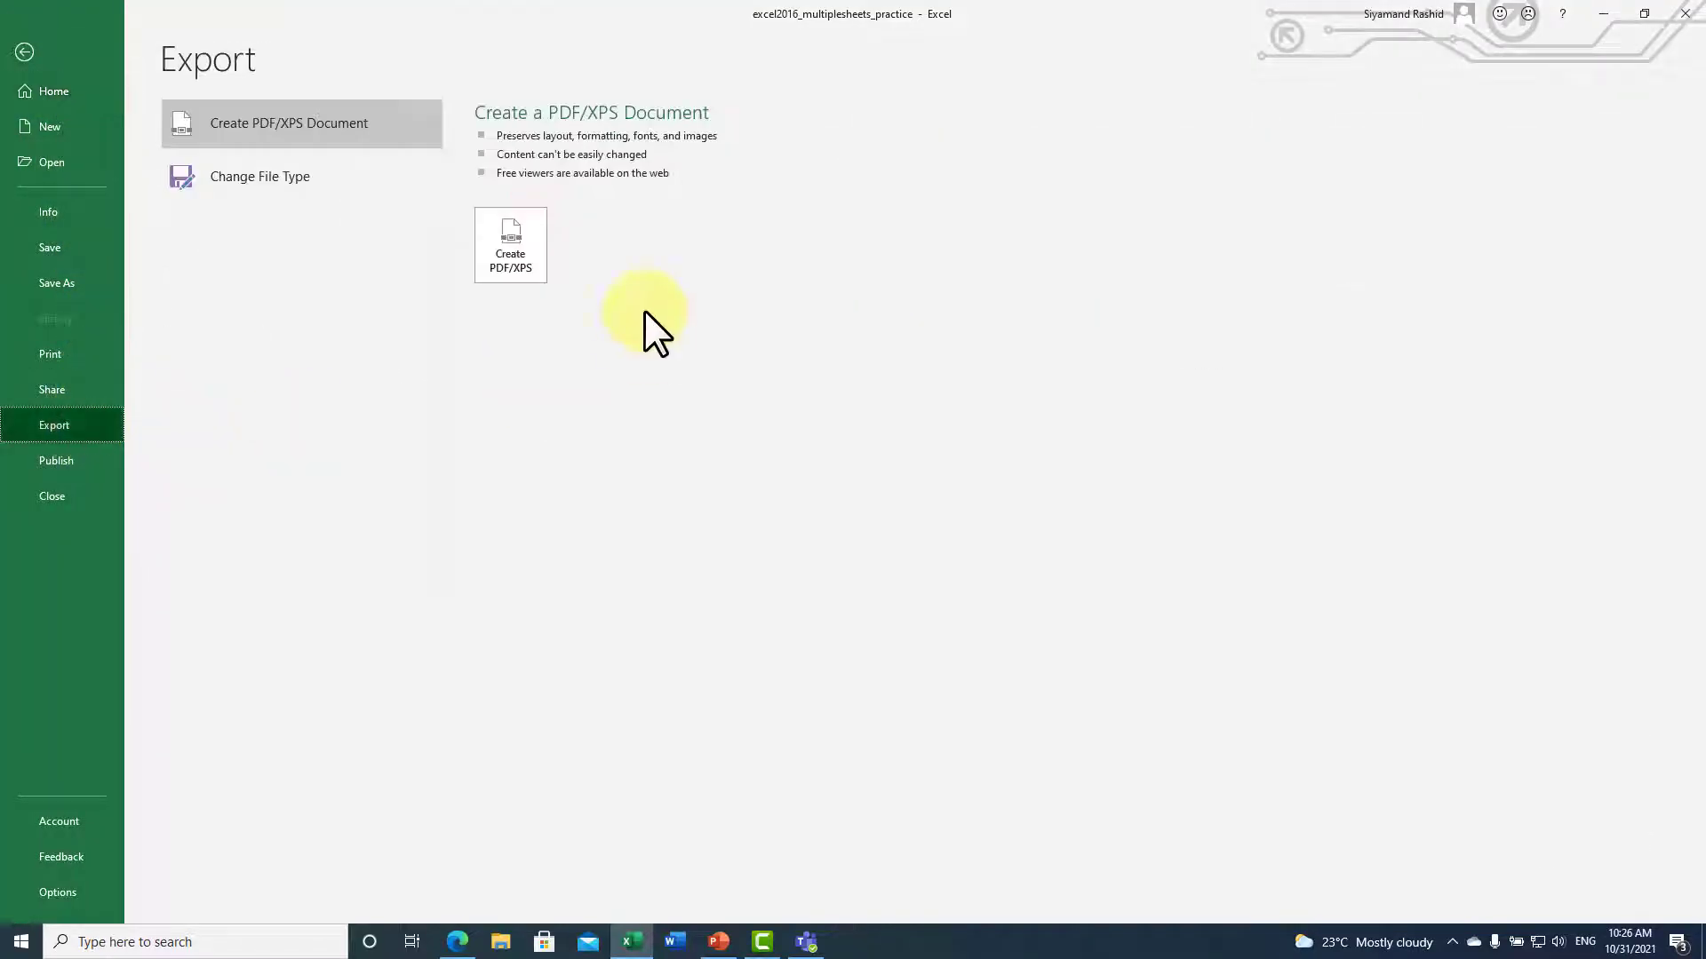
{"action": "left_click", "coordinate": [531, 250]}
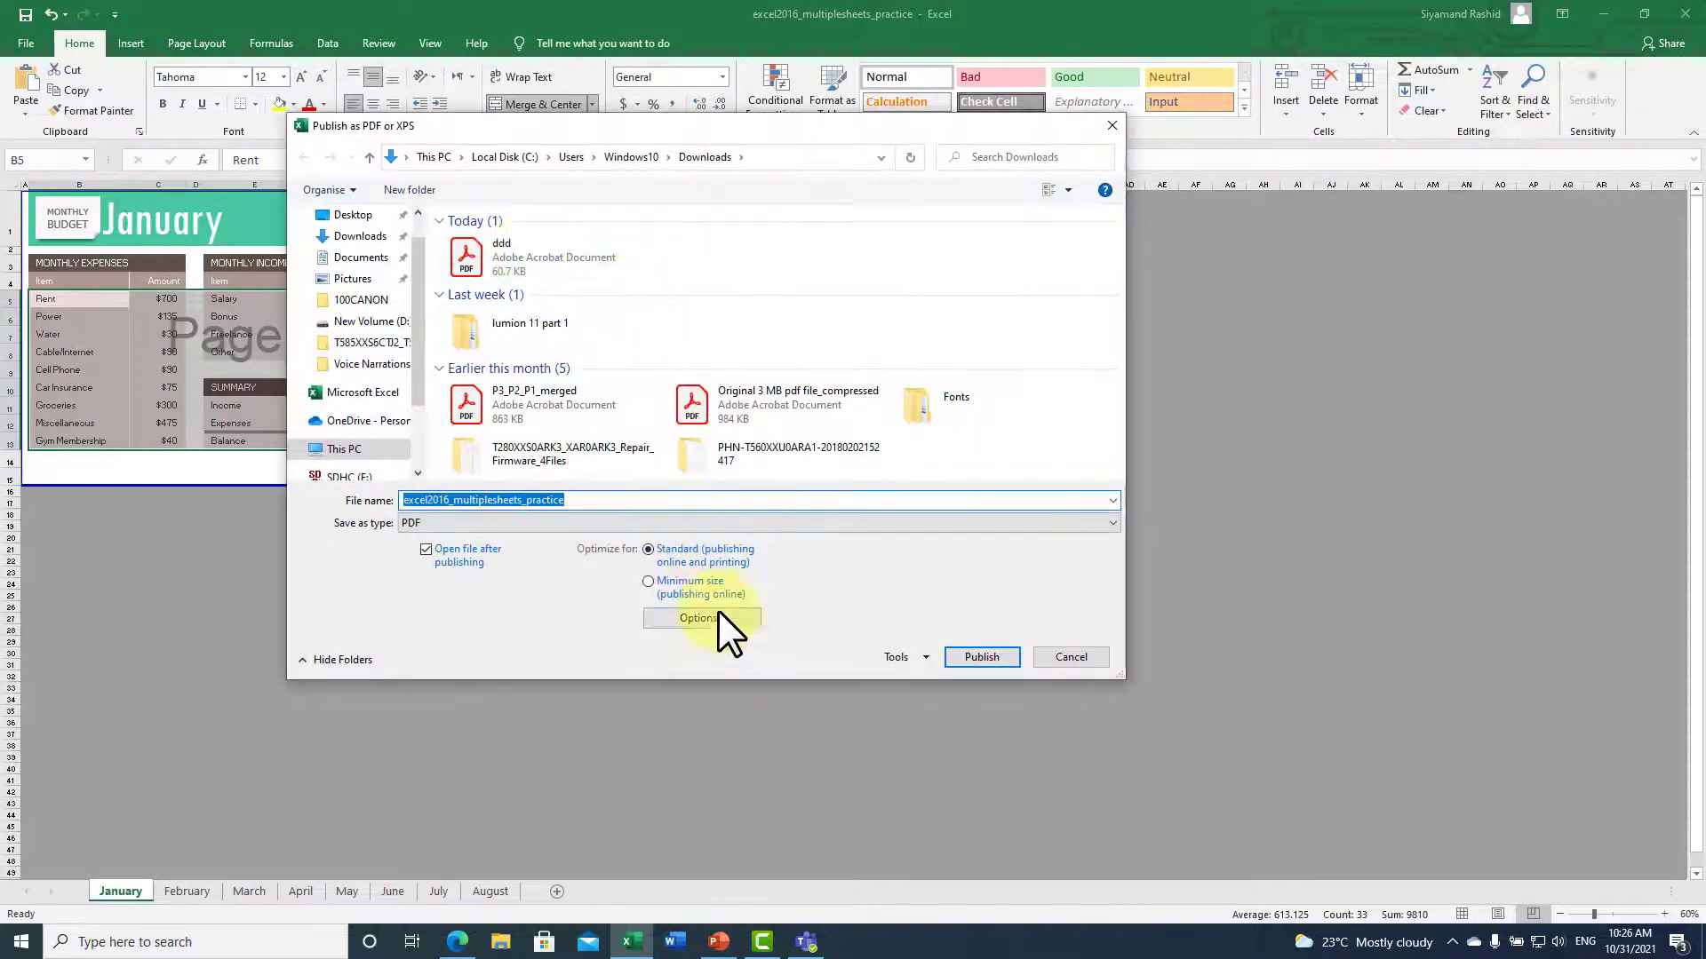
{"action": "left_click", "coordinate": [727, 619]}
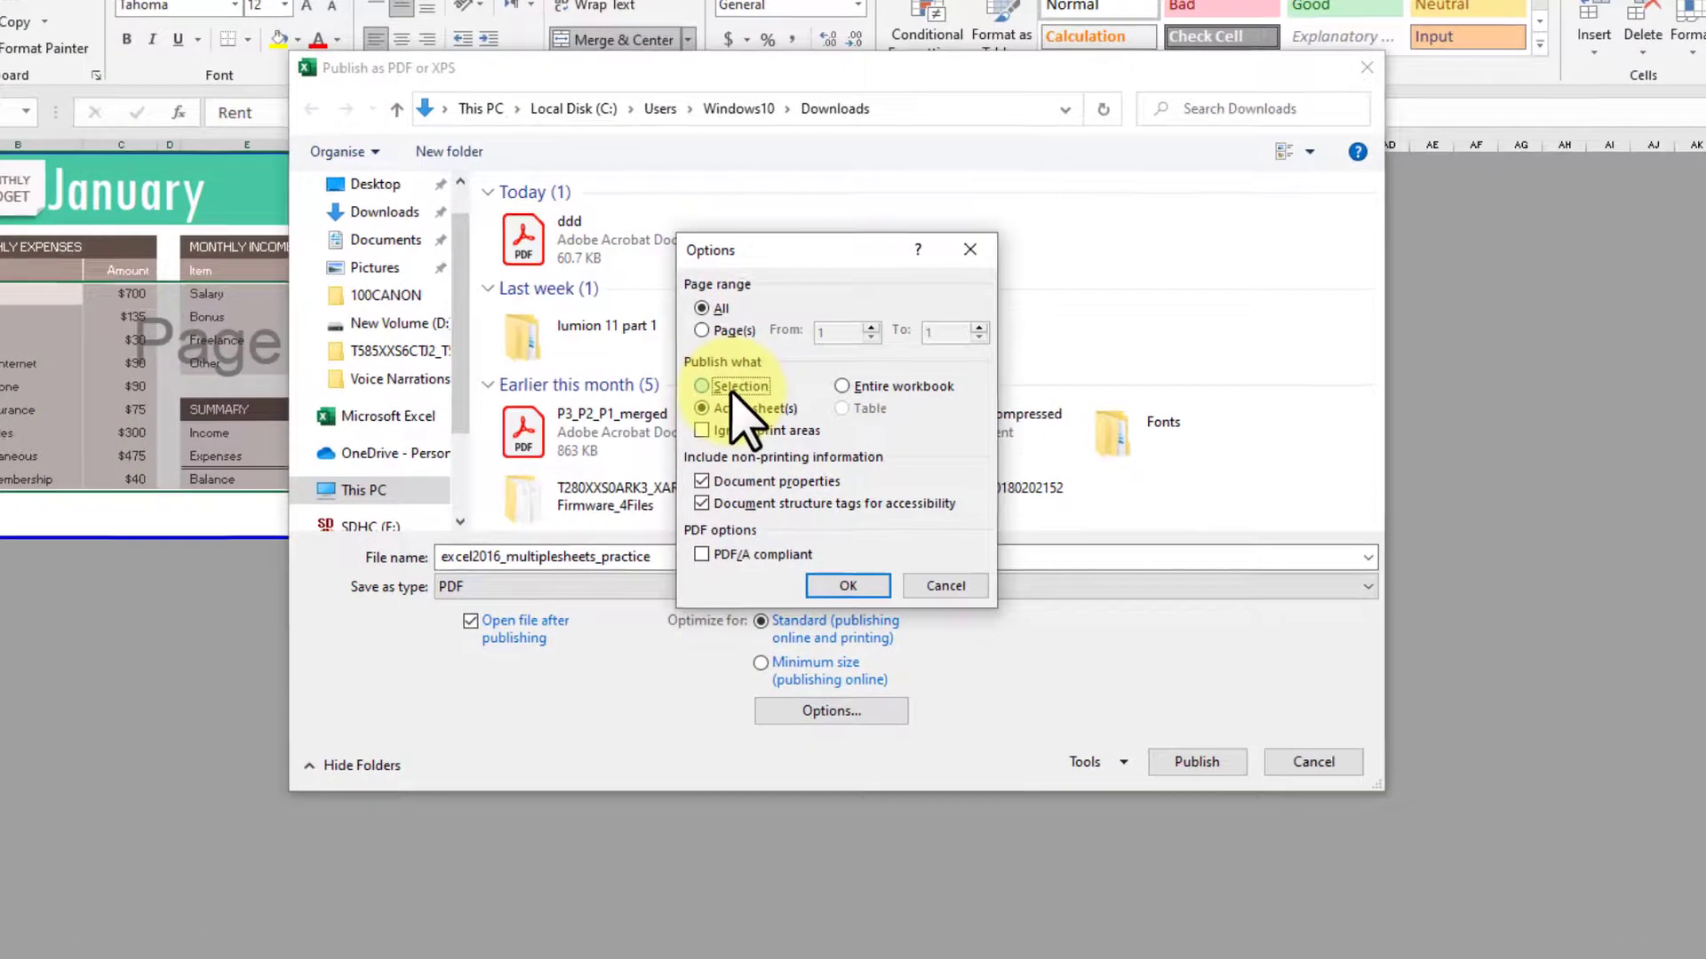
{"action": "left_click", "coordinate": [631, 368]}
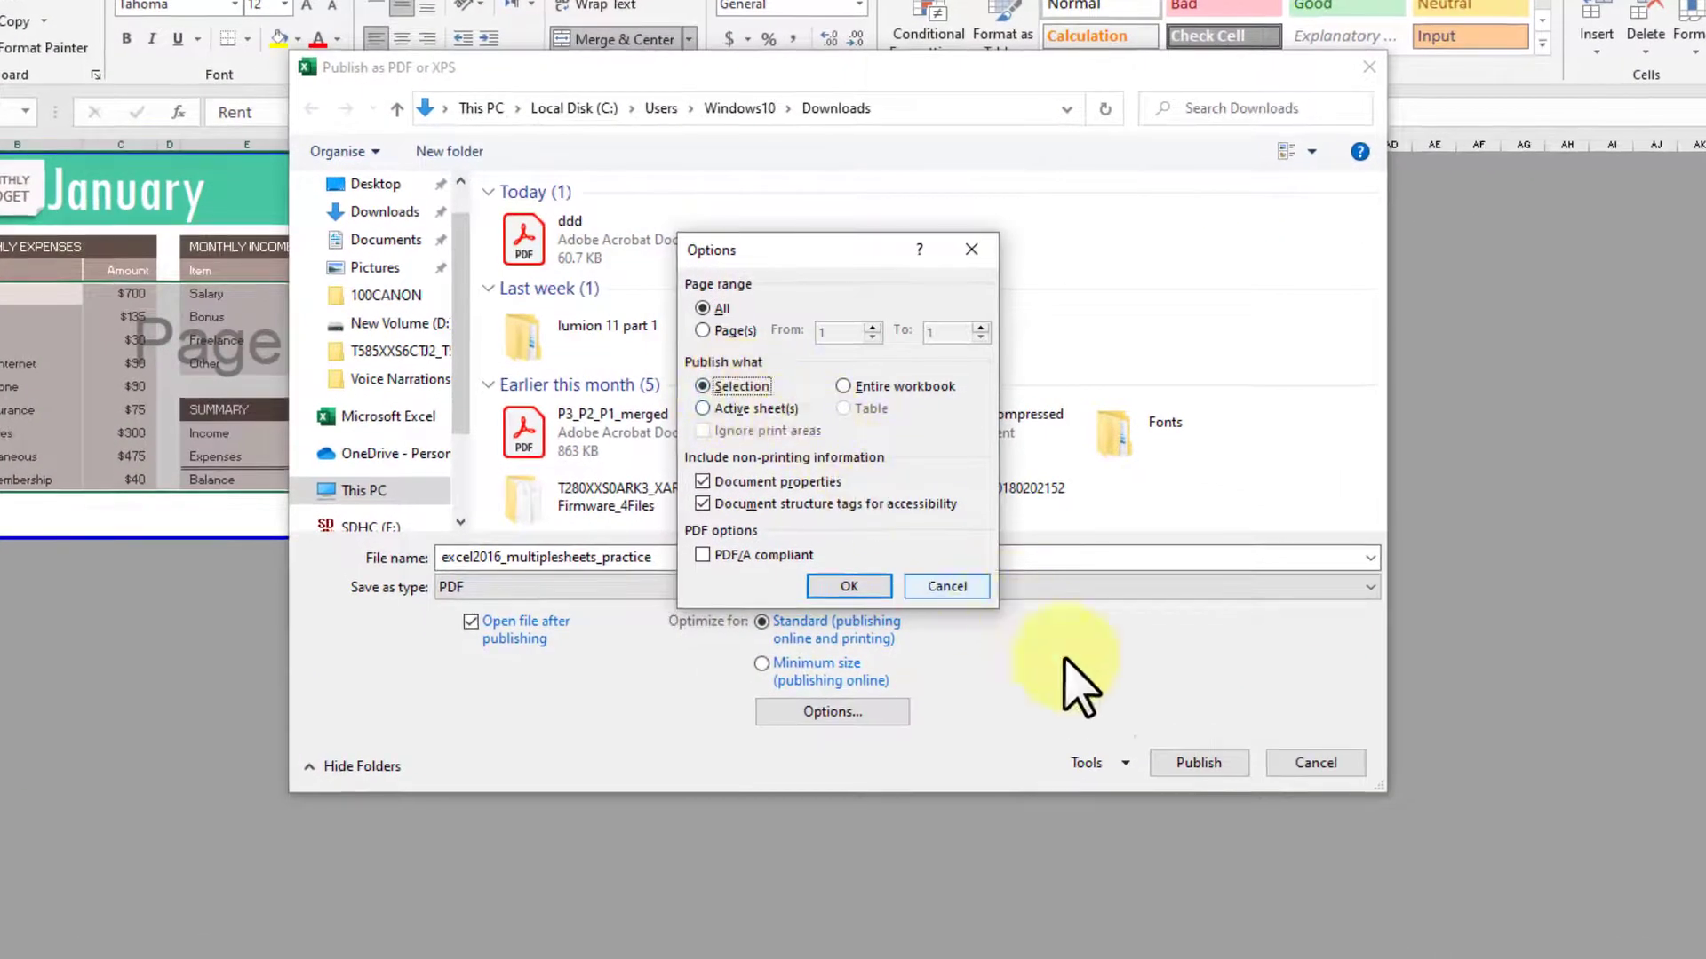
{"action": "left_click", "coordinate": [875, 586]}
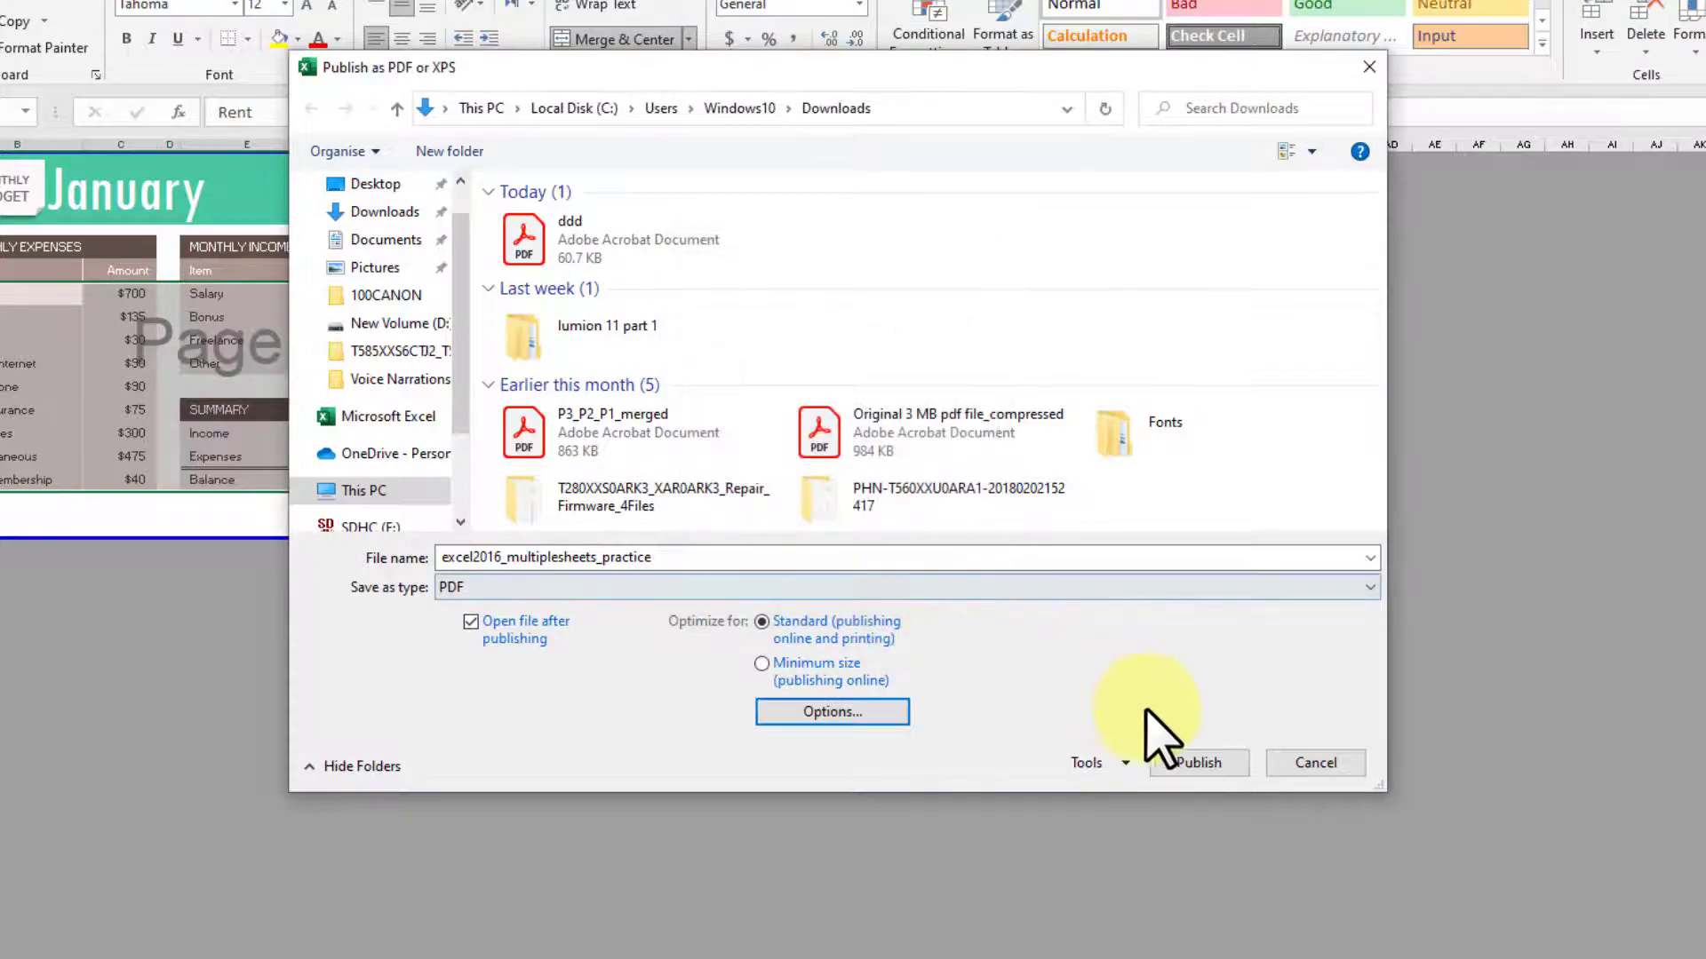
{"action": "left_click", "coordinate": [1197, 762]}
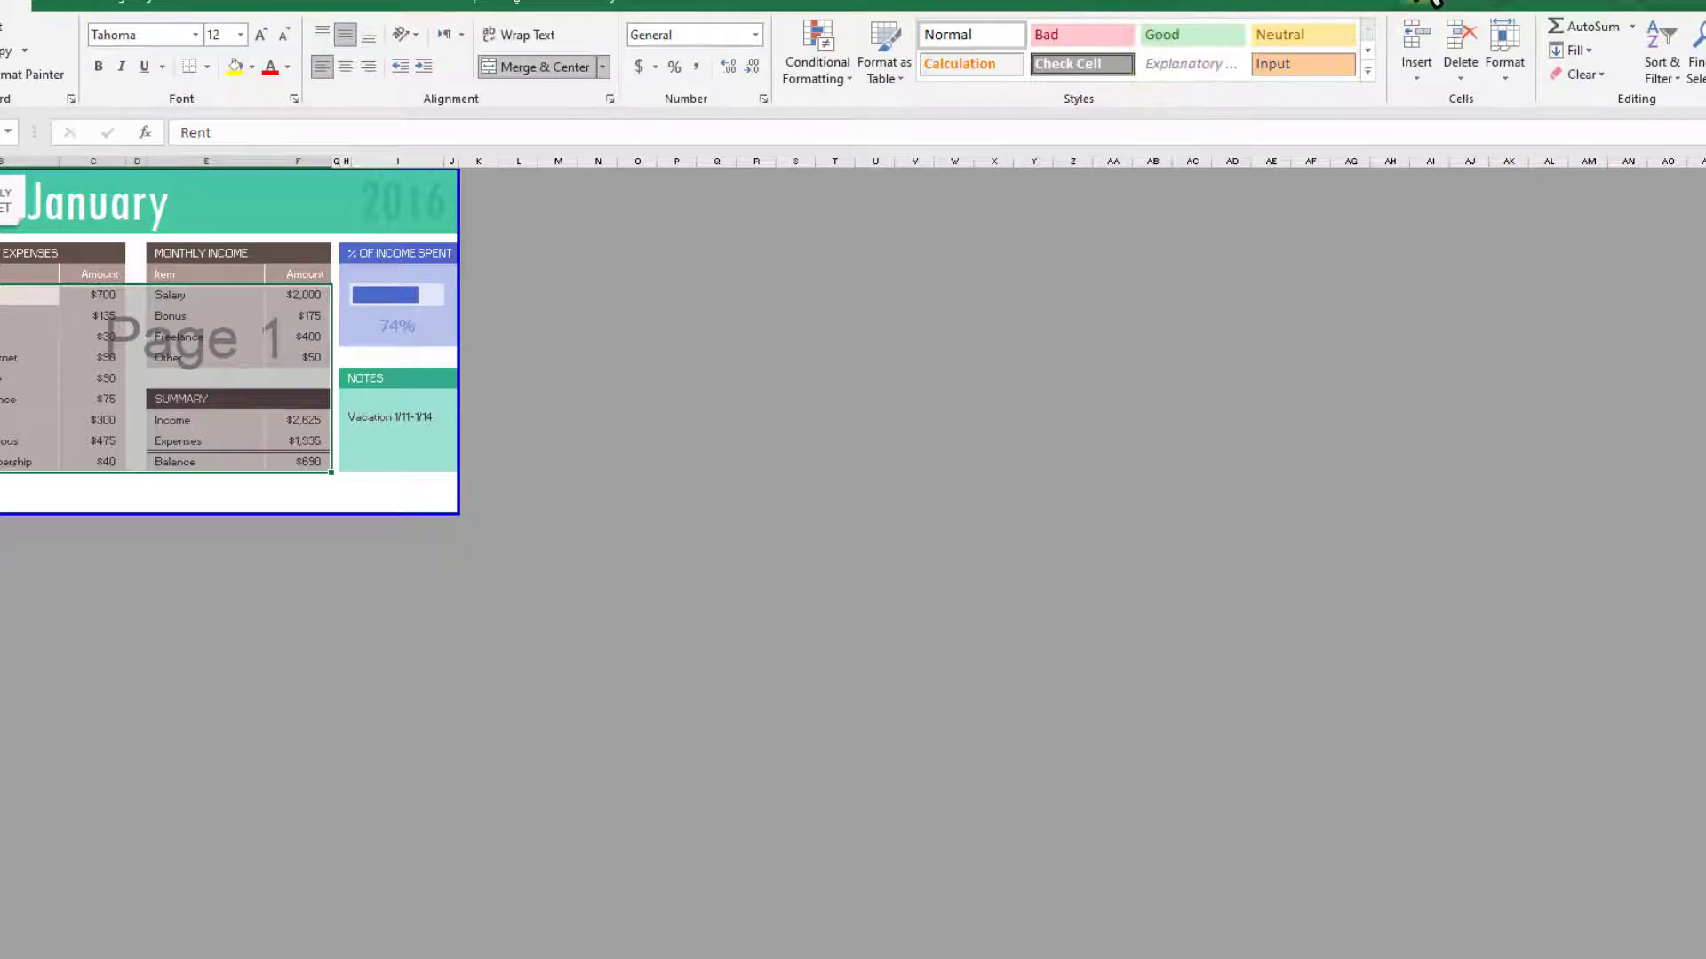
Step: Open the sample 2 workbook from the Recent list
{"action": "left_click_drag", "start_coordinate": [1375, 9], "coordinate": [750, 75]}
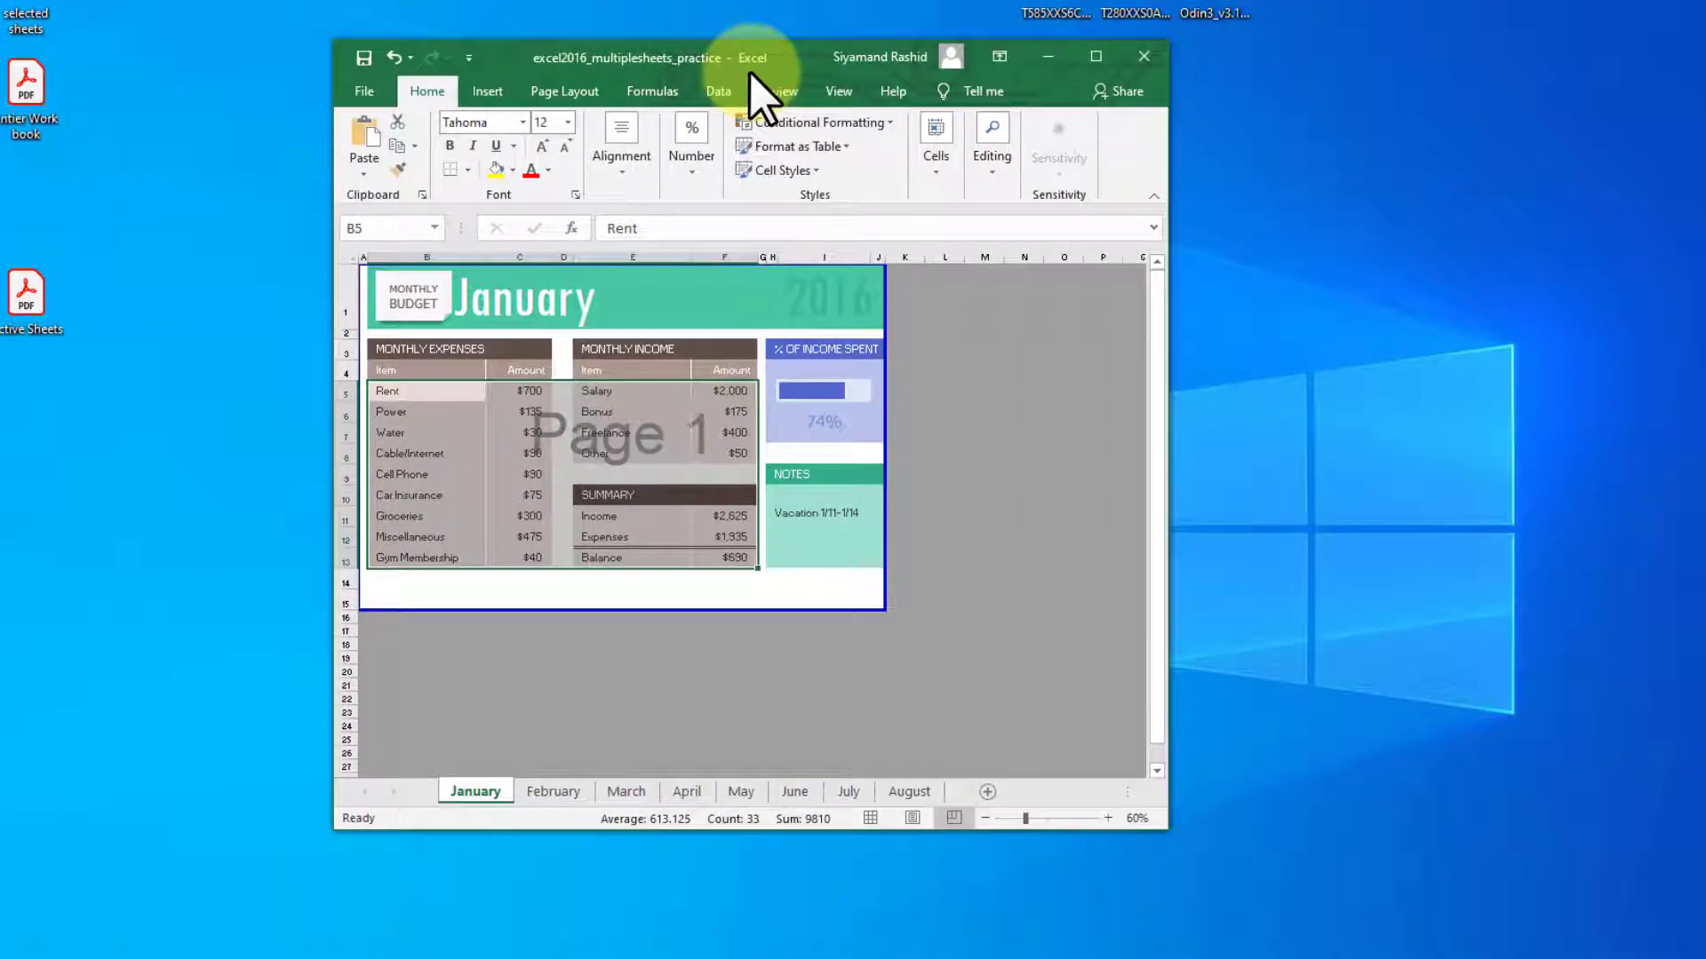
{"action": "left_click", "coordinate": [381, 87]}
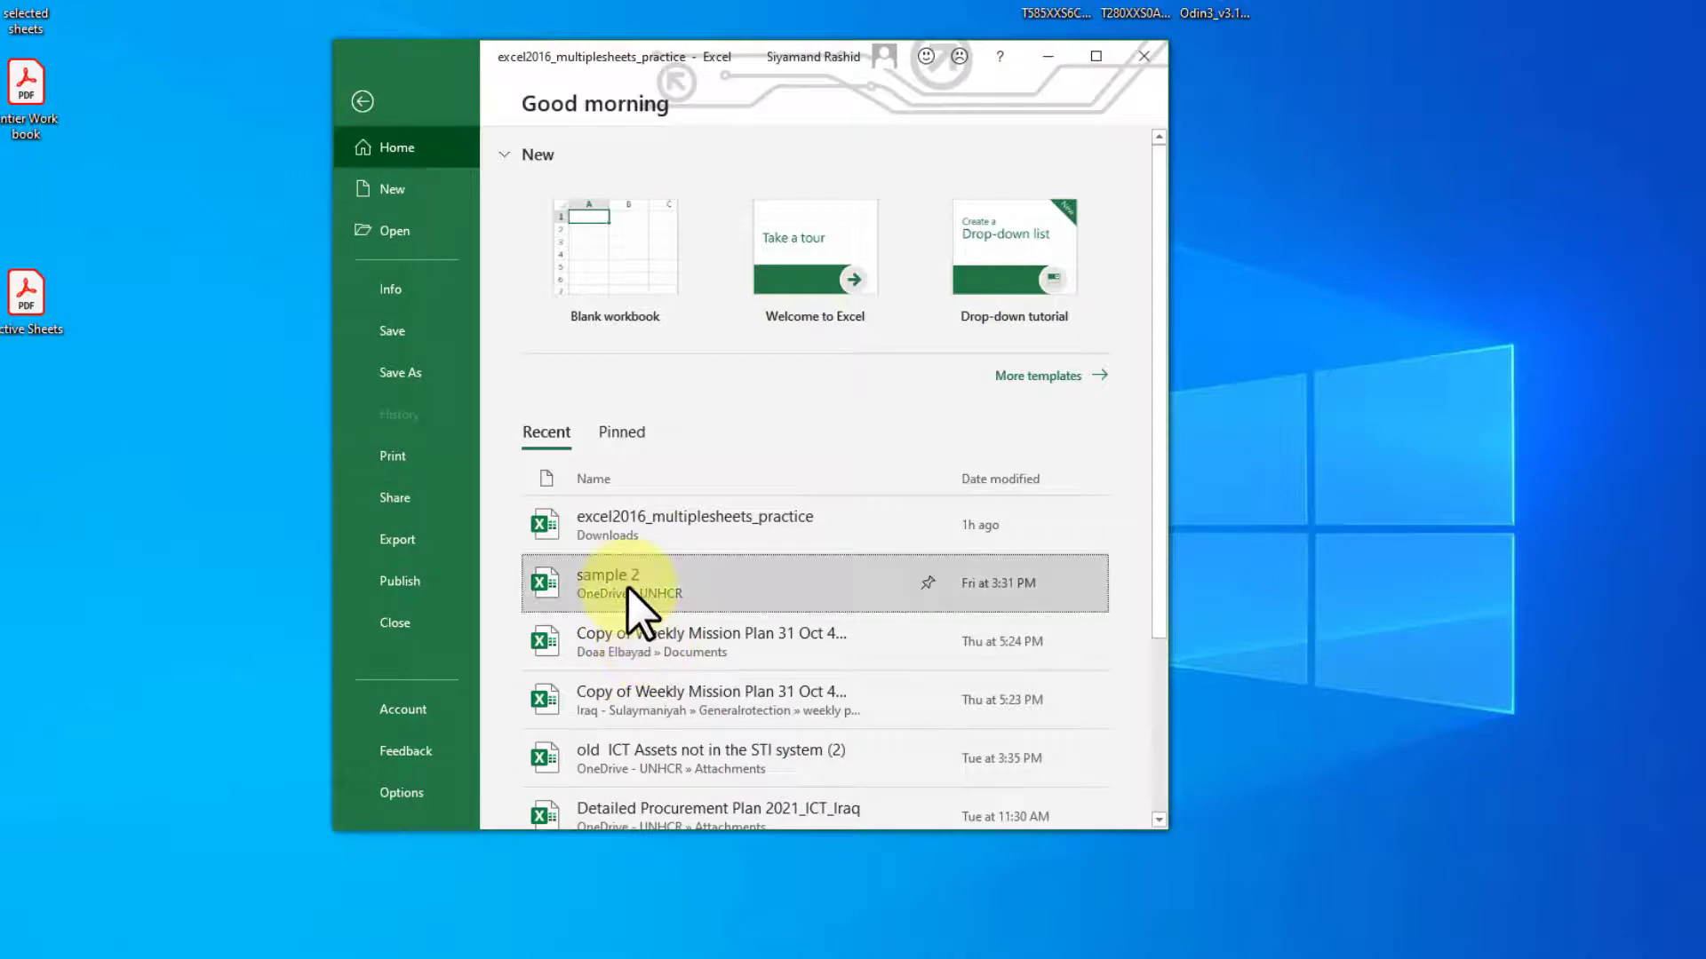
{"action": "scroll", "coordinate": [628, 590], "scroll_direction": "down", "scroll_amount": 2}
{"action": "left_click", "coordinate": [941, 565]}
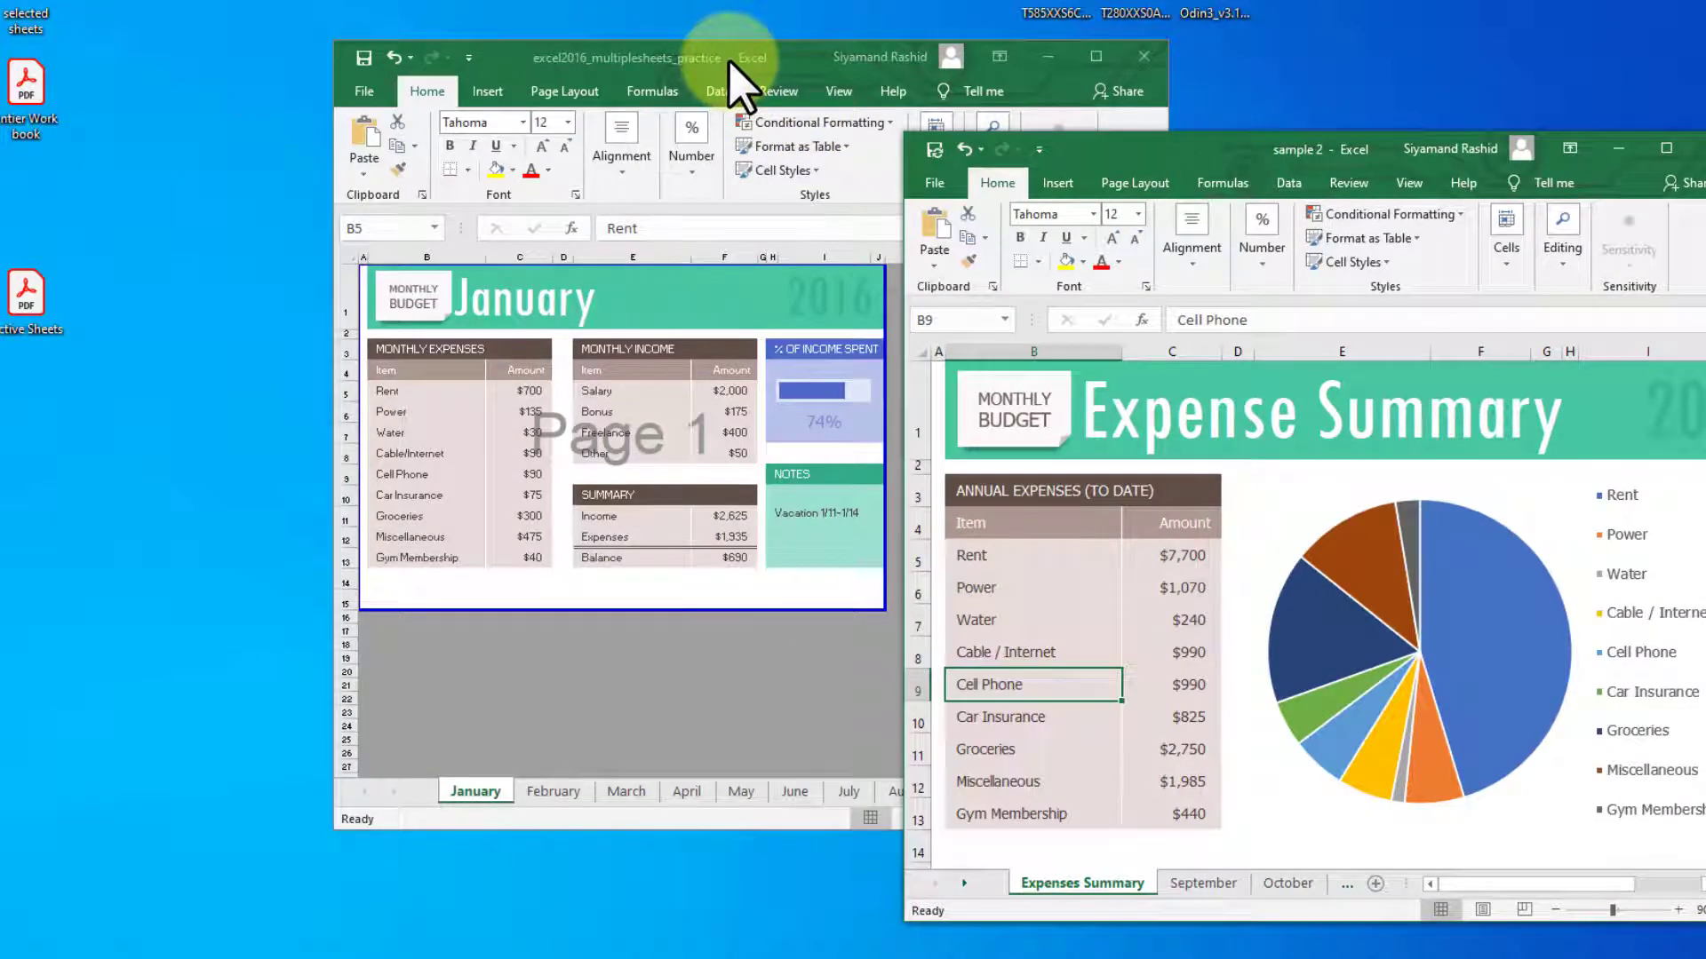
Step: Tile both workbooks side by side and move sample 2's September sheet after August in the practice workbook
{"action": "left_click_drag", "start_coordinate": [727, 57], "coordinate": [504, 100]}
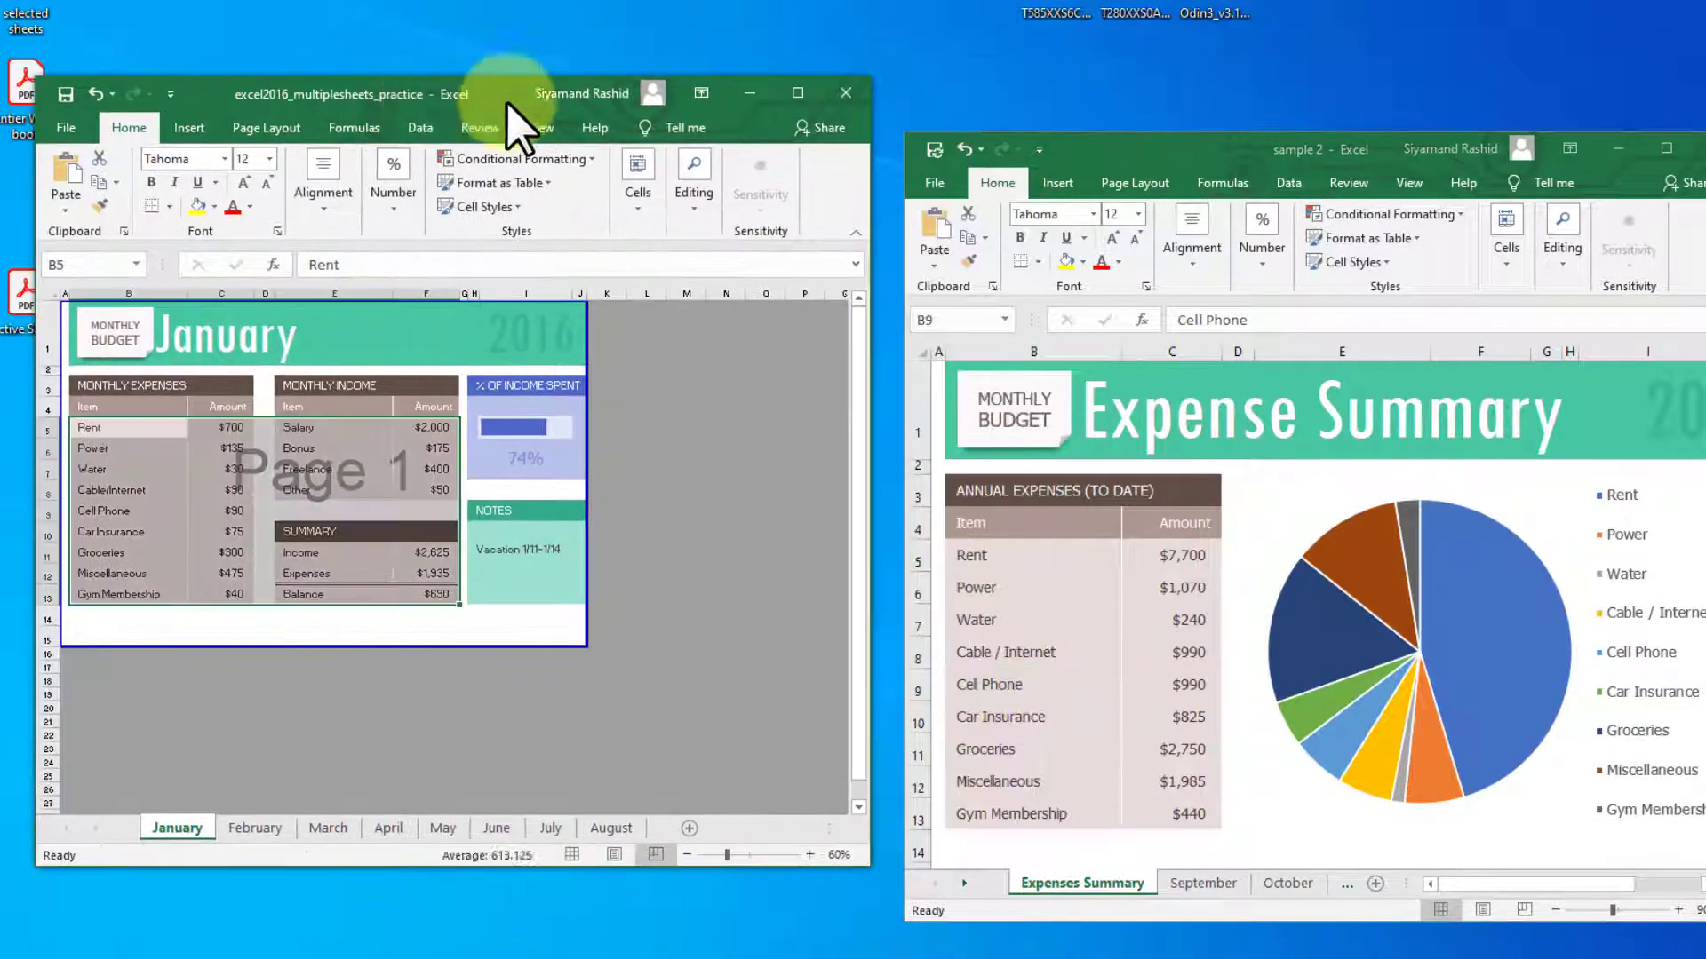
{"action": "left_click_drag", "start_coordinate": [1092, 149], "coordinate": [1077, 100]}
{"action": "key", "text": "ctrl+Page_Down"}
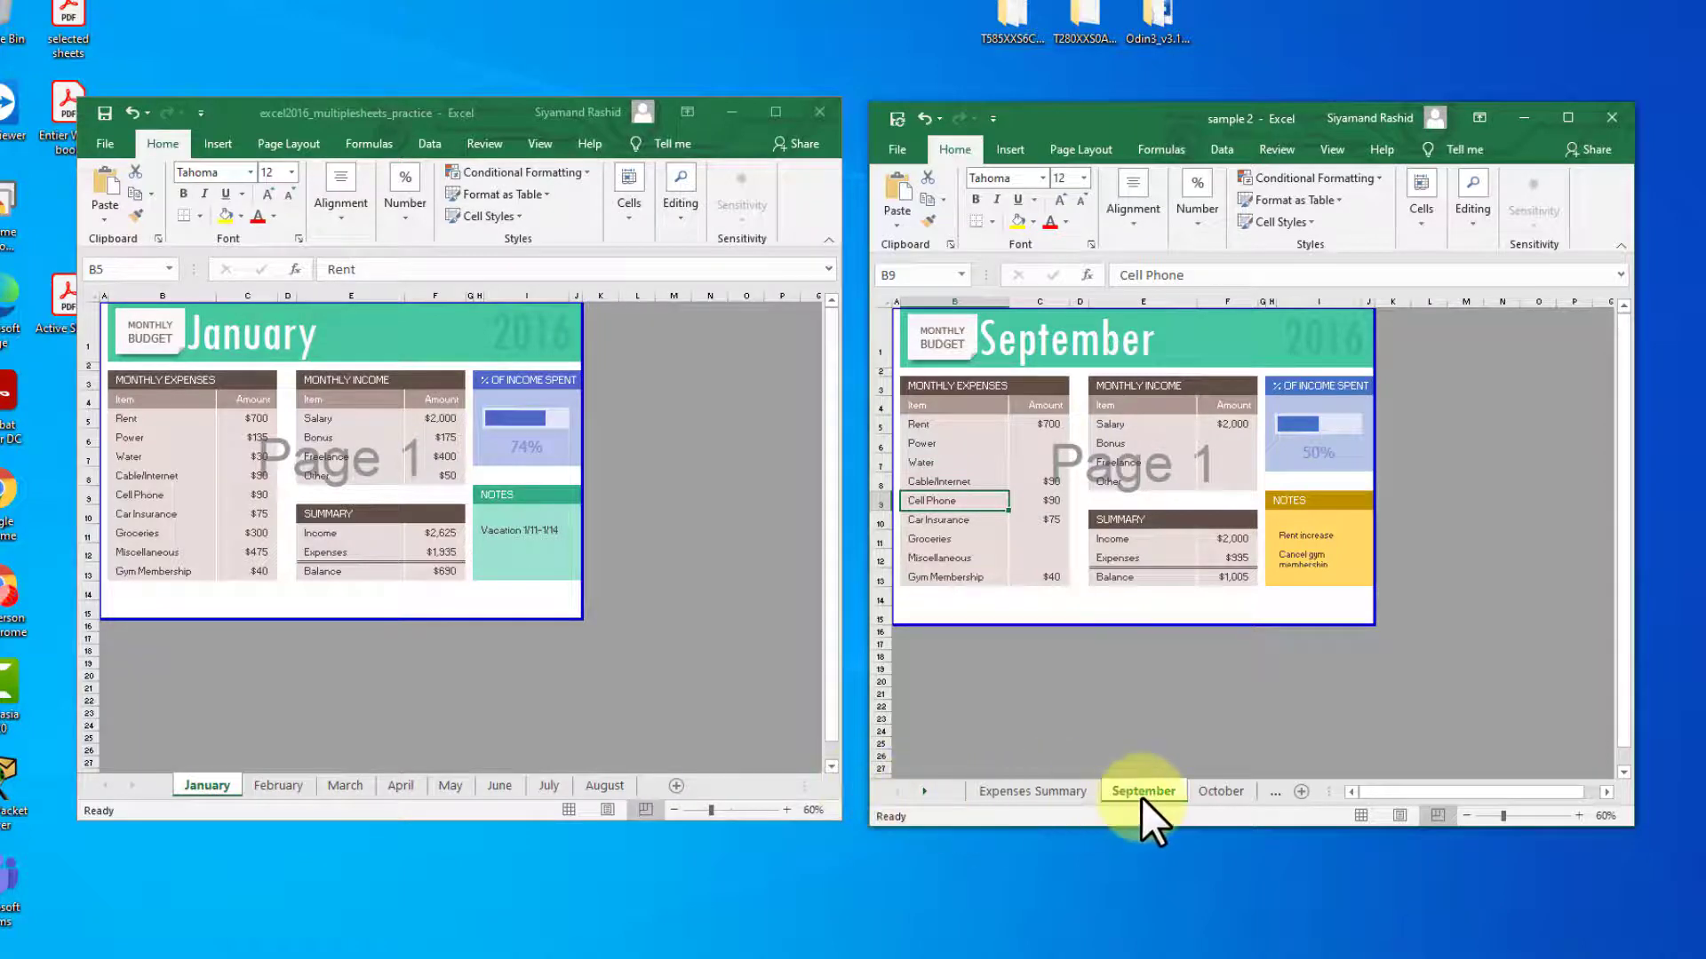
{"action": "left_click_drag", "start_coordinate": [1143, 798], "coordinate": [1081, 787]}
{"action": "mouse_move", "coordinate": [902, 786]}
{"action": "left_mouse_down"}
{"action": "mouse_move", "coordinate": [645, 787]}
{"action": "mouse_move", "coordinate": [693, 790]}
{"action": "left_mouse_up"}
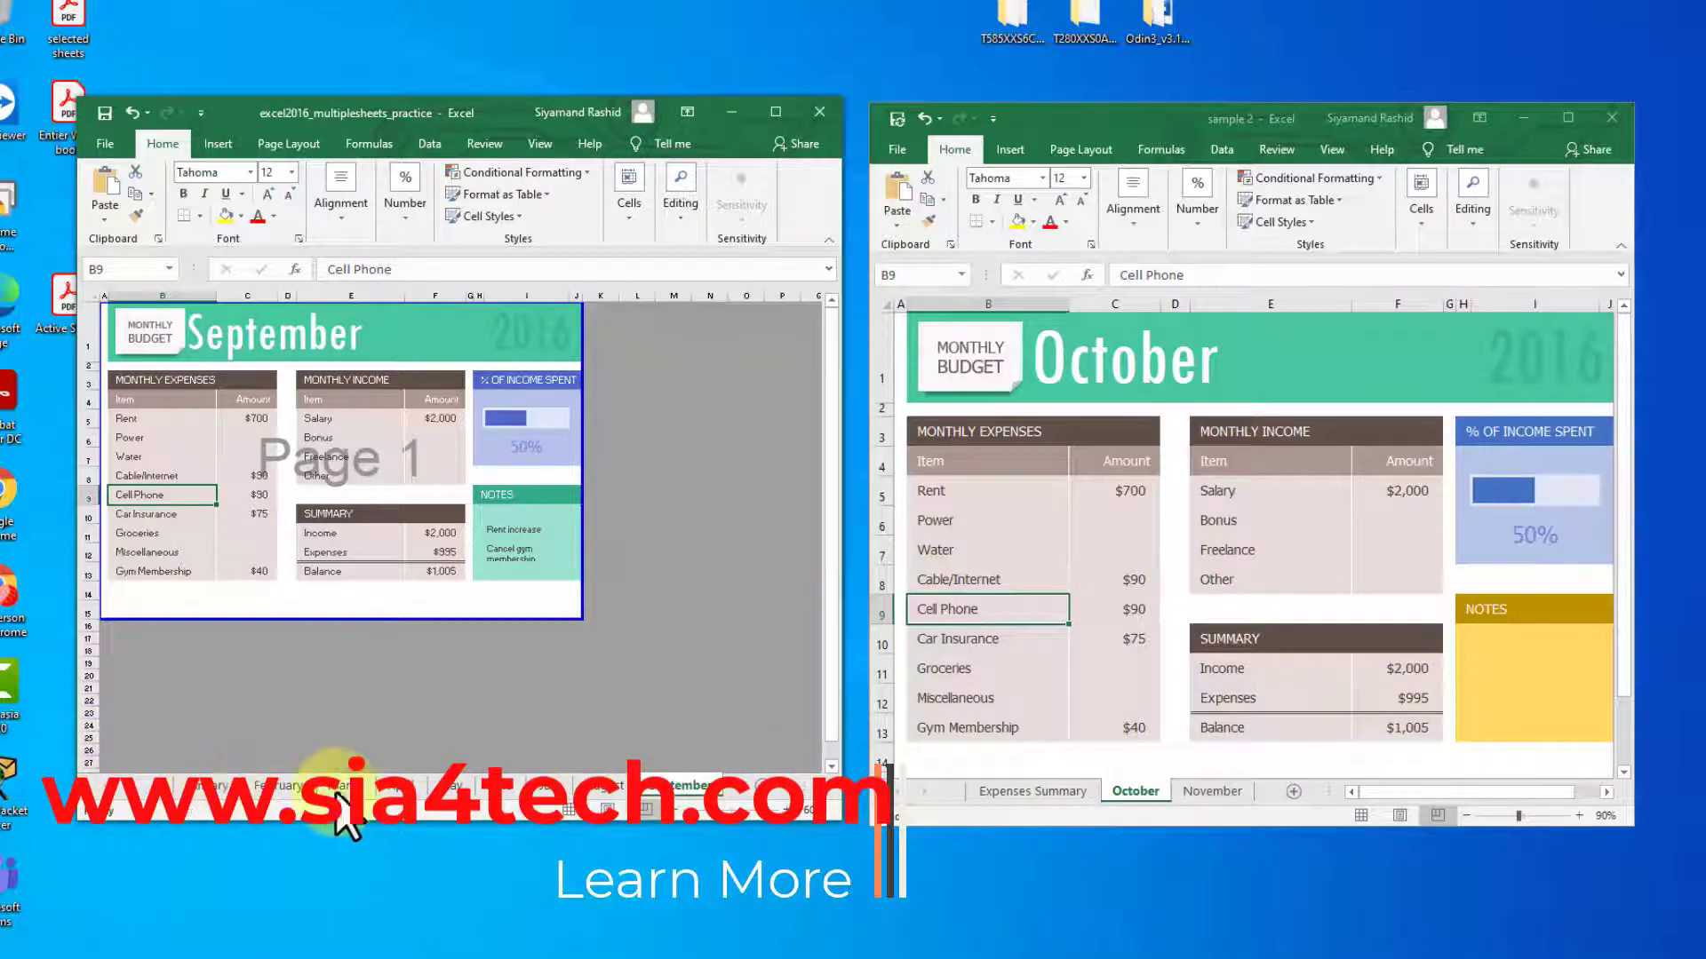
Step: Group the January and September sheets and start a PDF export, confirming its Options
{"action": "left_click", "coordinate": [207, 785], "text": "ctrl"}
{"action": "left_click", "coordinate": [278, 785], "text": "ctrl"}
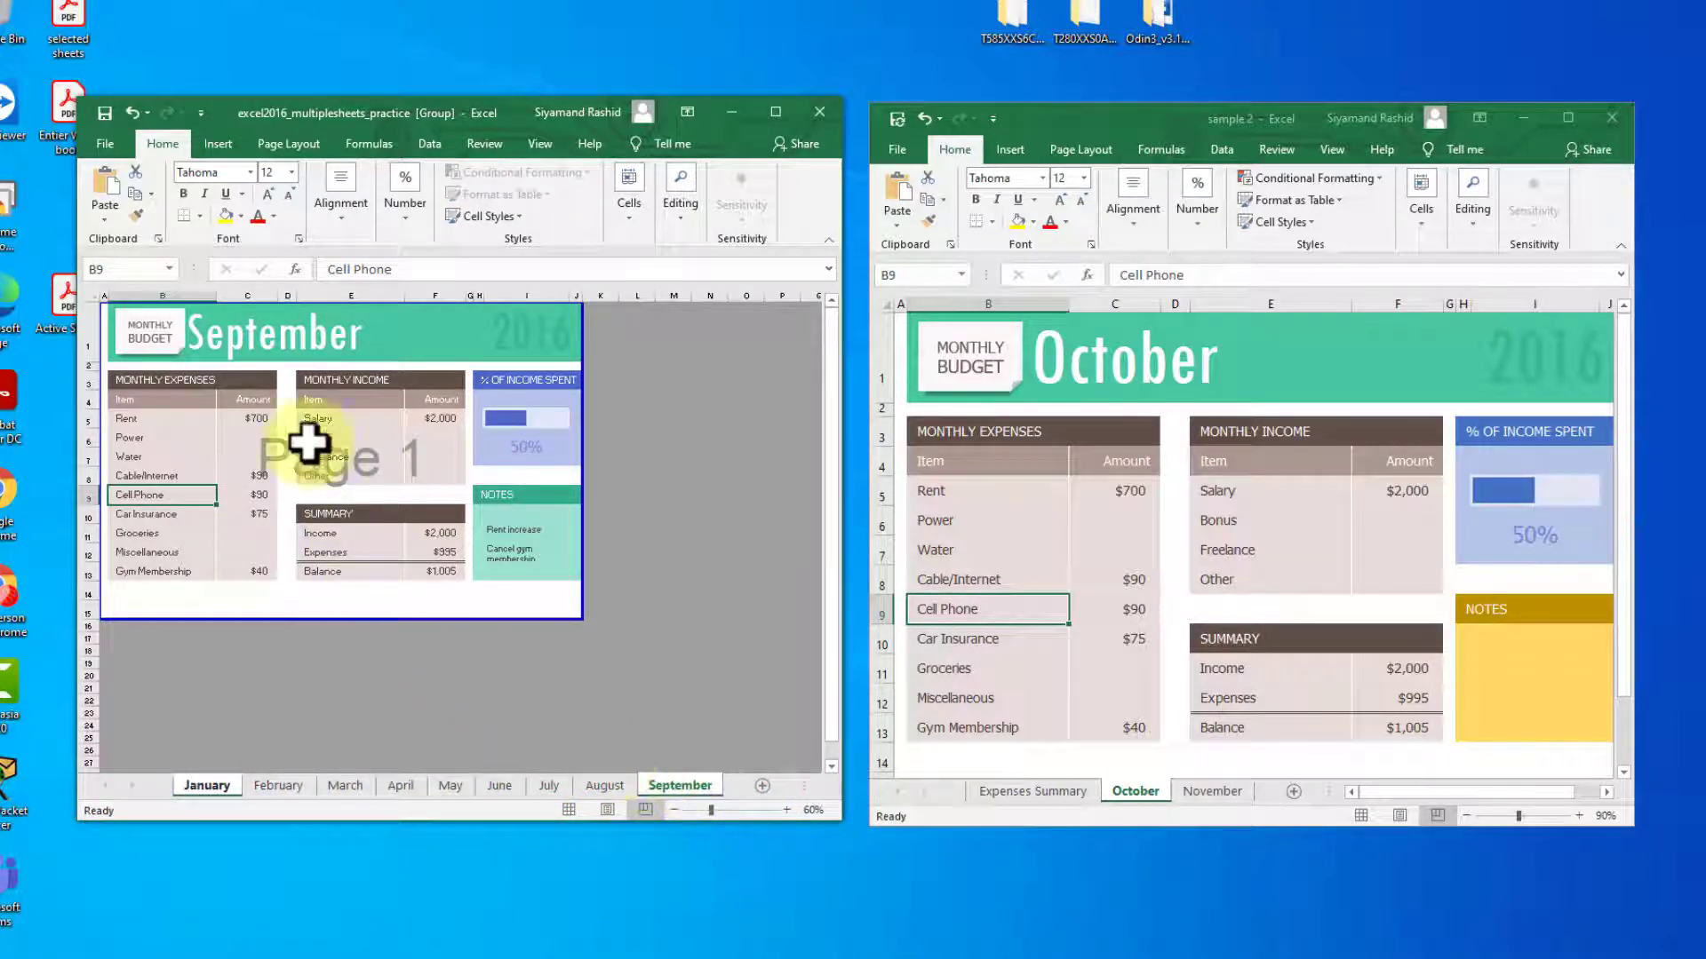
{"action": "left_click", "coordinate": [106, 144]}
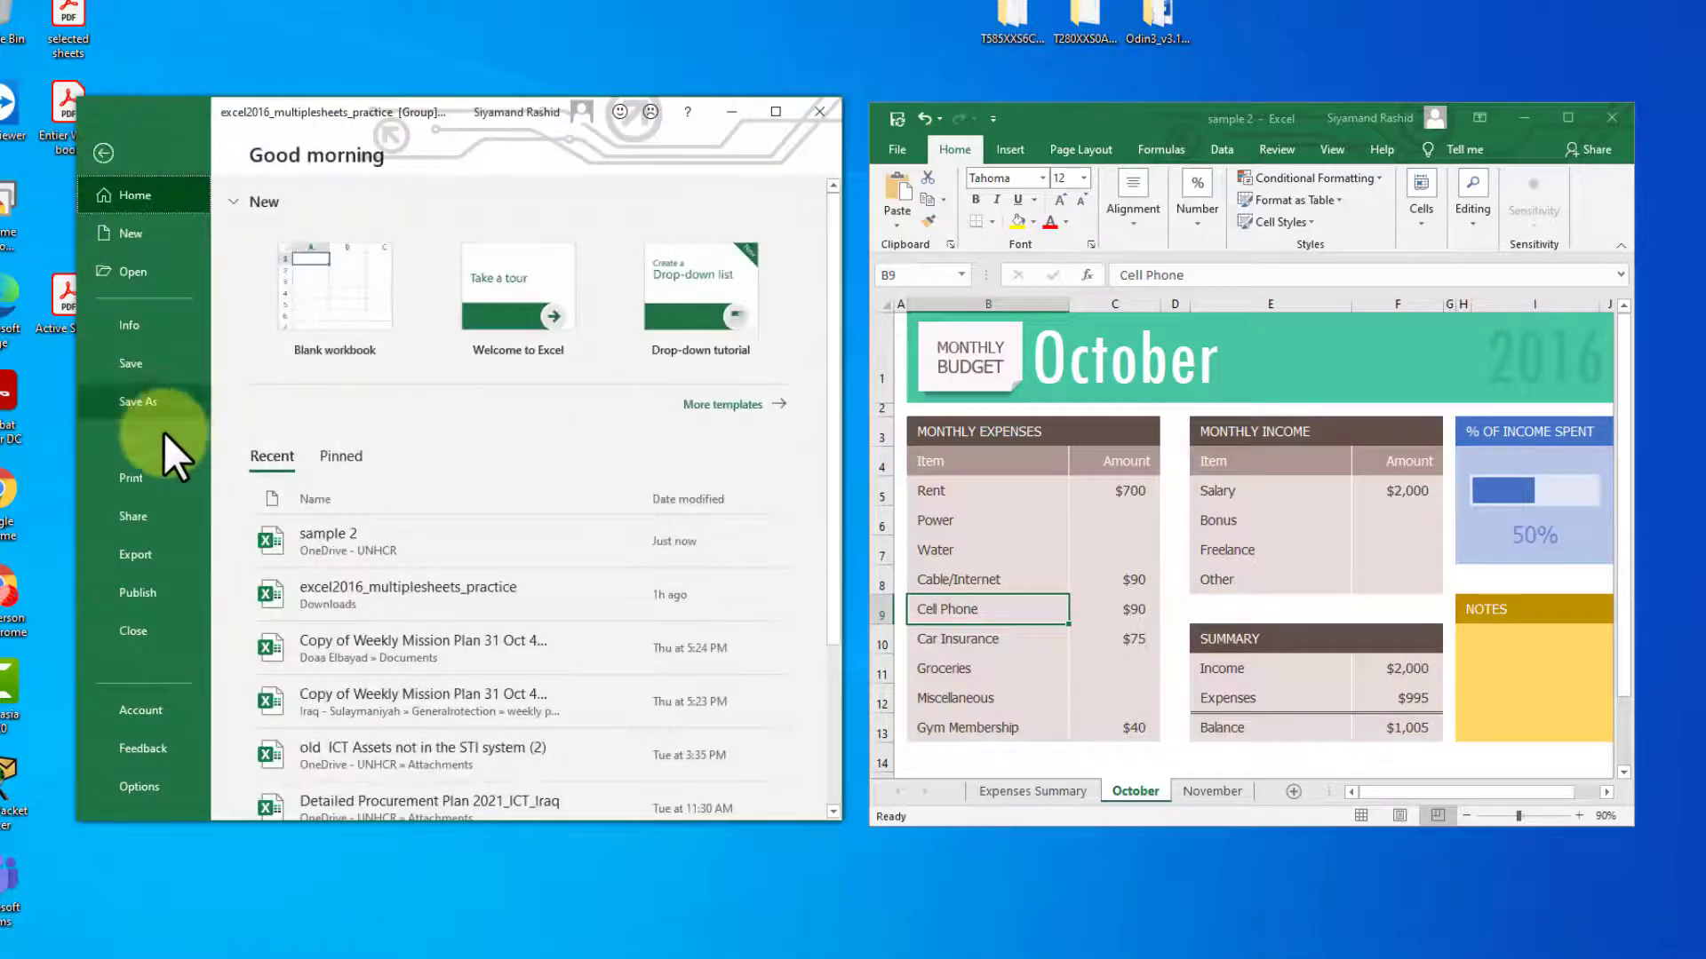
{"action": "left_click", "coordinate": [172, 556]}
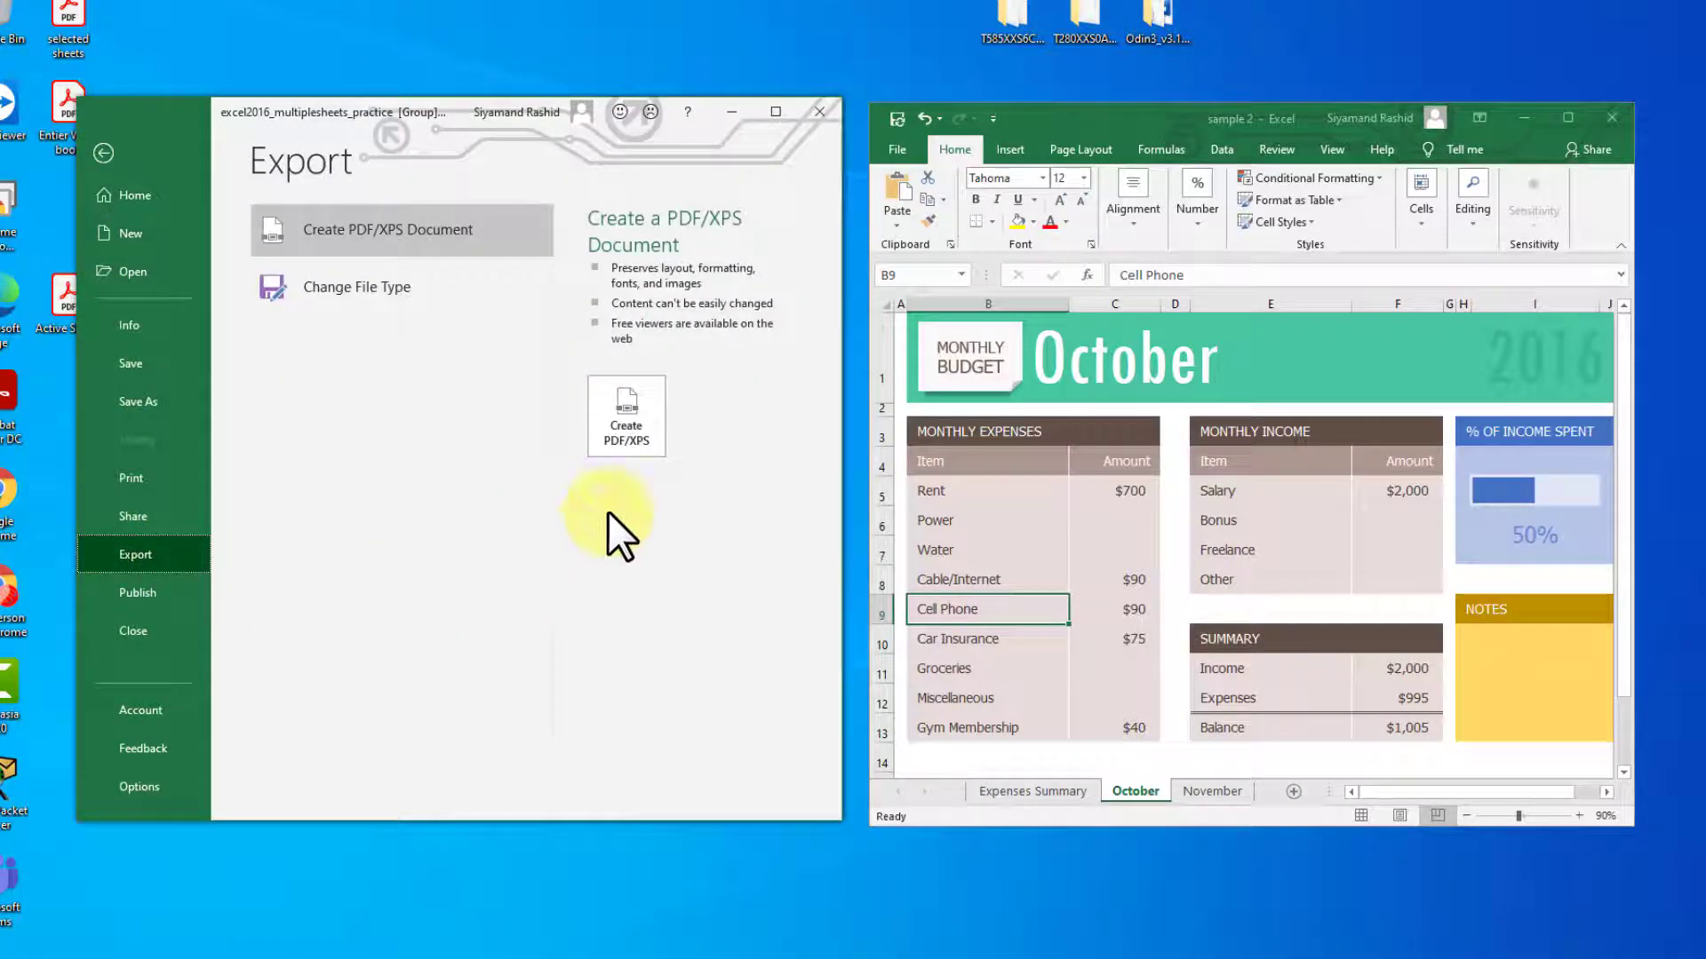
{"action": "left_click", "coordinate": [632, 427]}
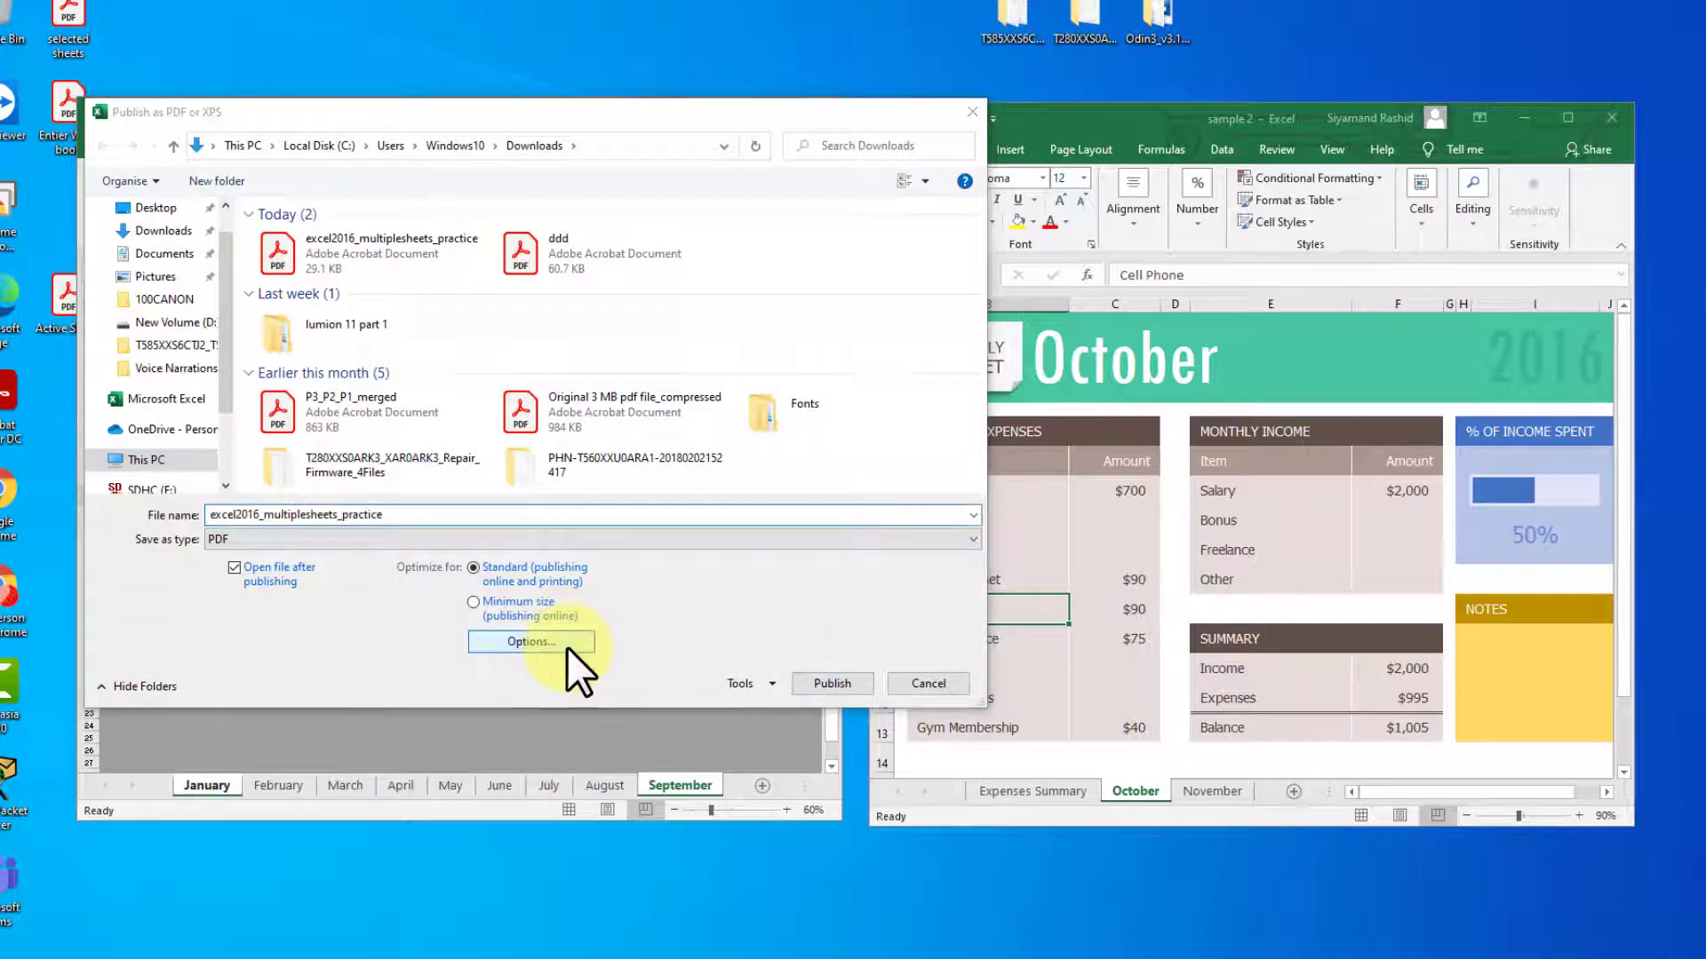
{"action": "left_click", "coordinate": [567, 645]}
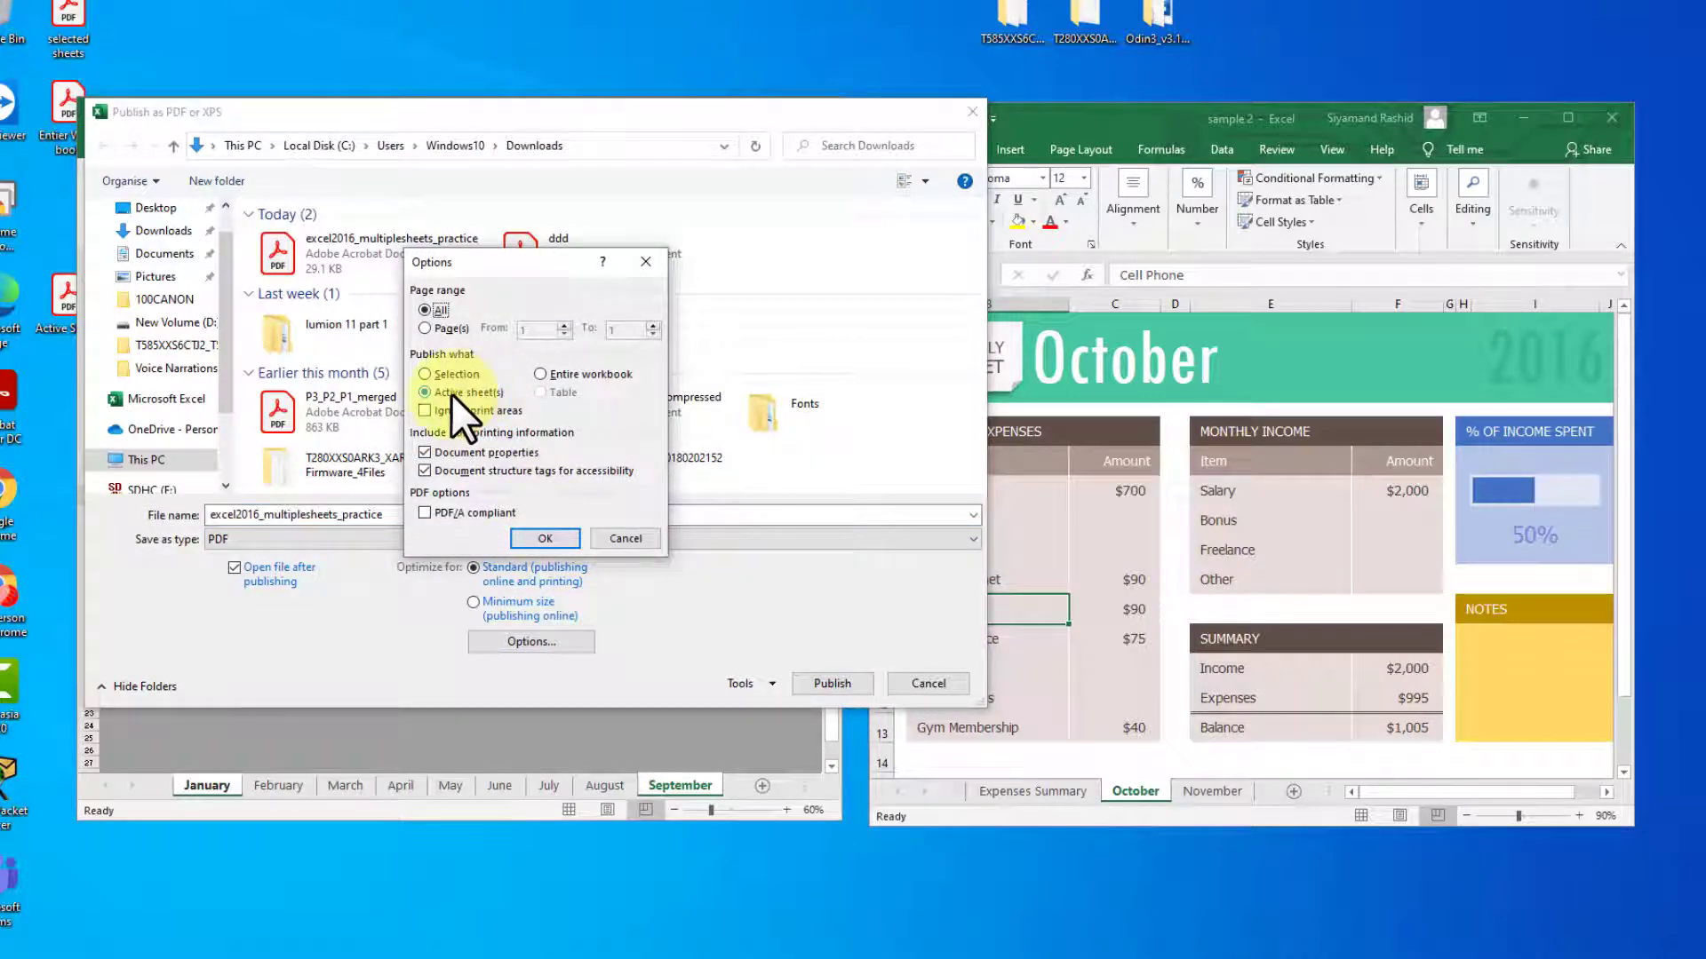
{"action": "left_click", "coordinate": [553, 533]}
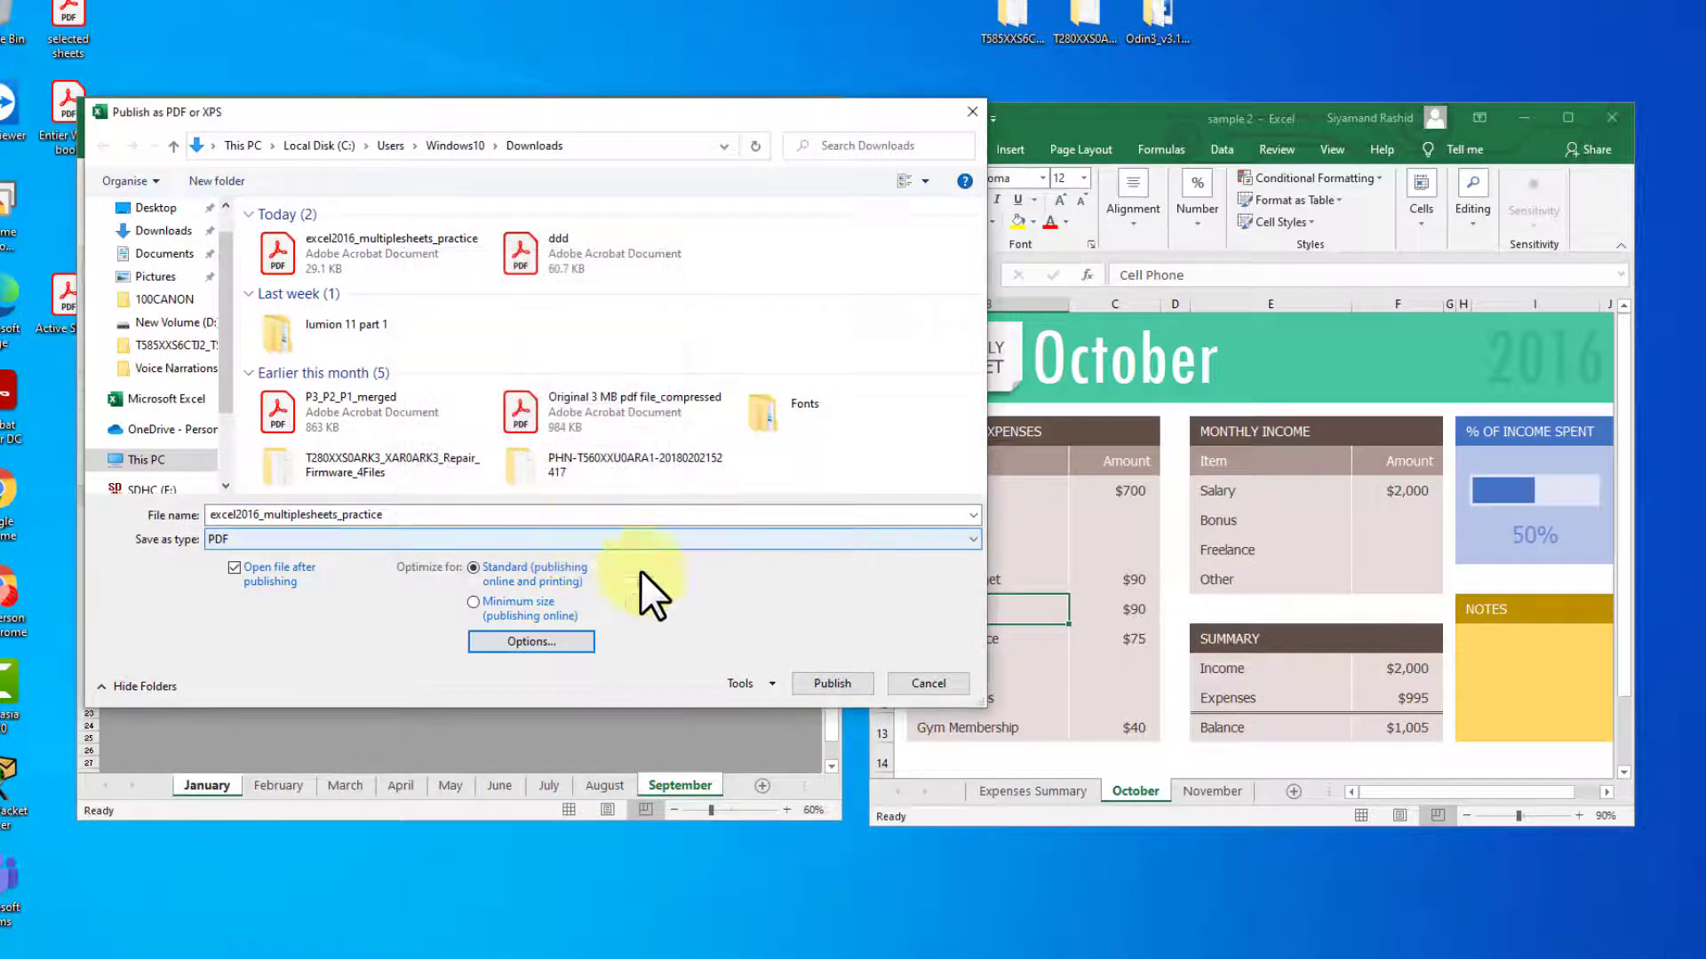
Step: Name the file Jan-Sep and publish the grouped sheets as a PDF
{"action": "double_click", "coordinate": [524, 515]}
{"action": "type", "text": "Jan-Sep"}
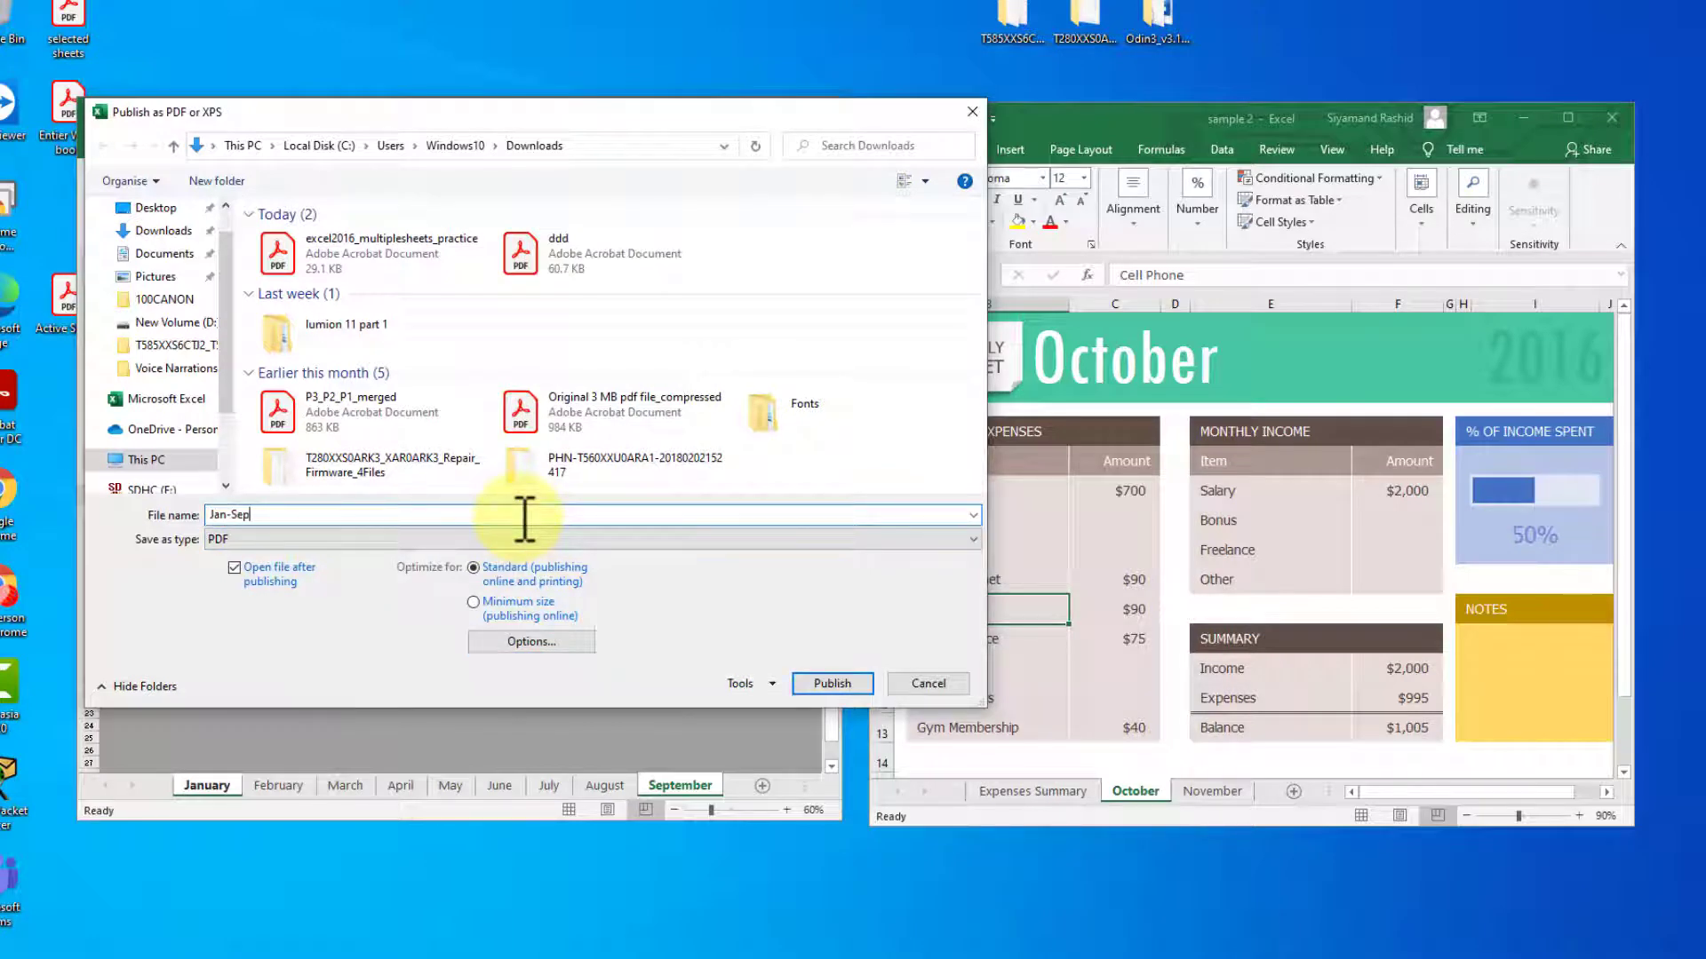
{"action": "key", "text": "Return"}
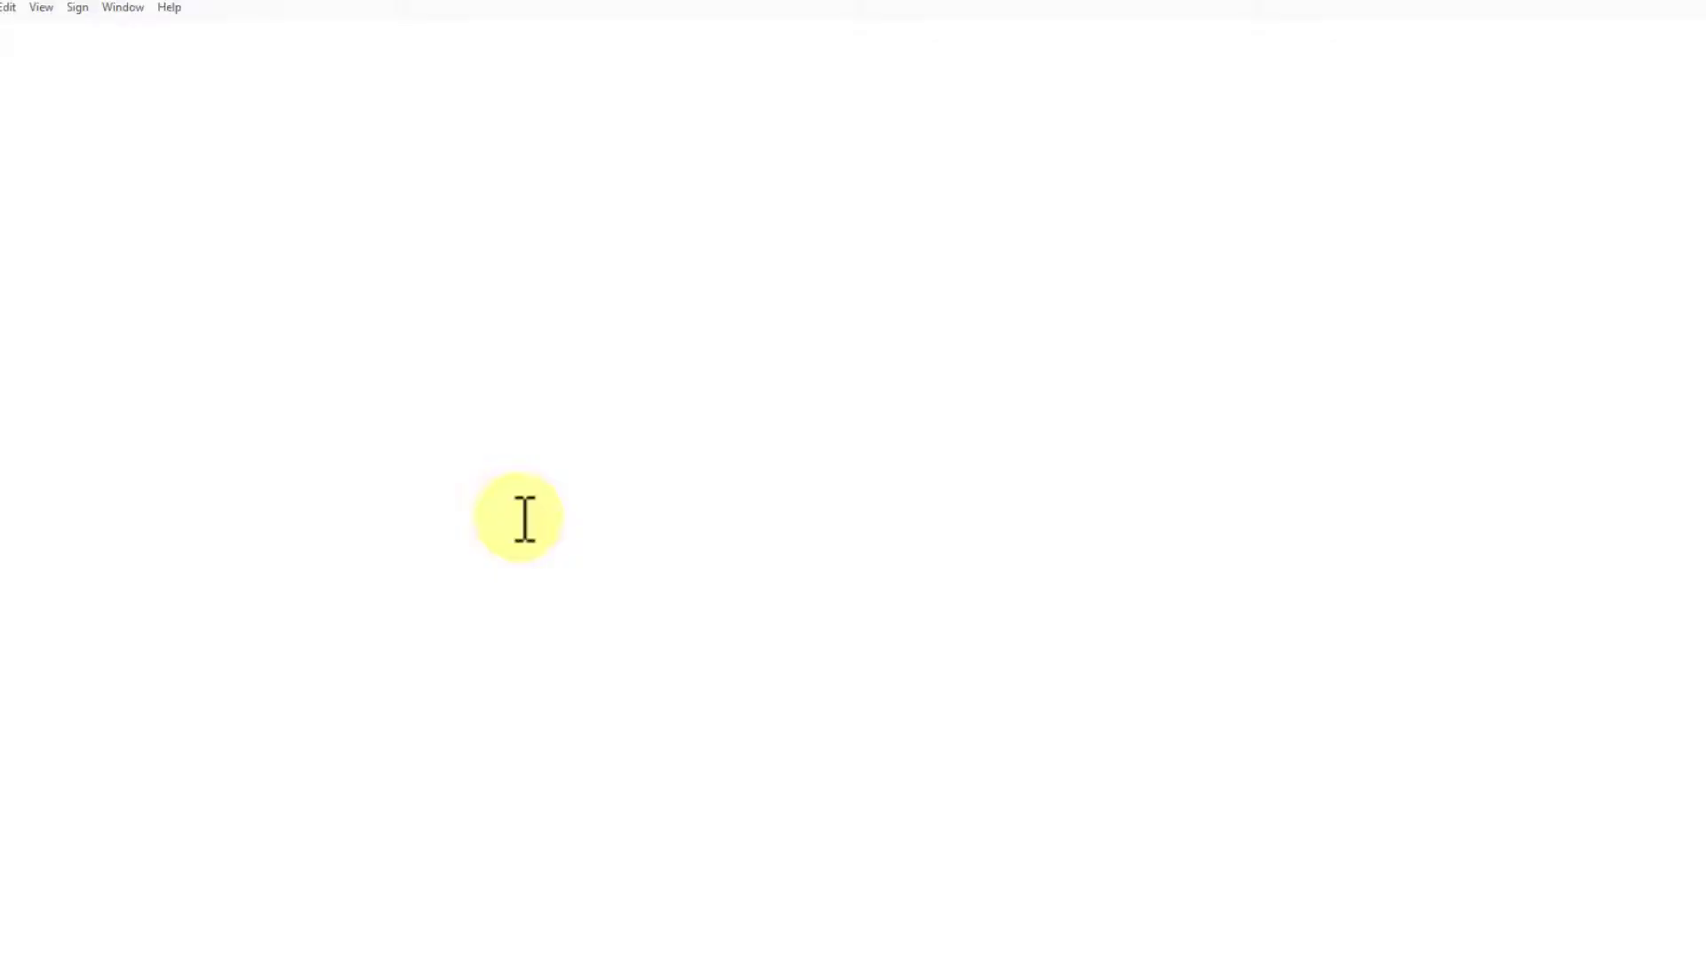
Step: Scroll through Jan-Sep.pdf from the January page to the September page
{"action": "scroll", "coordinate": [862, 577], "scroll_direction": "down", "scroll_amount": 5}
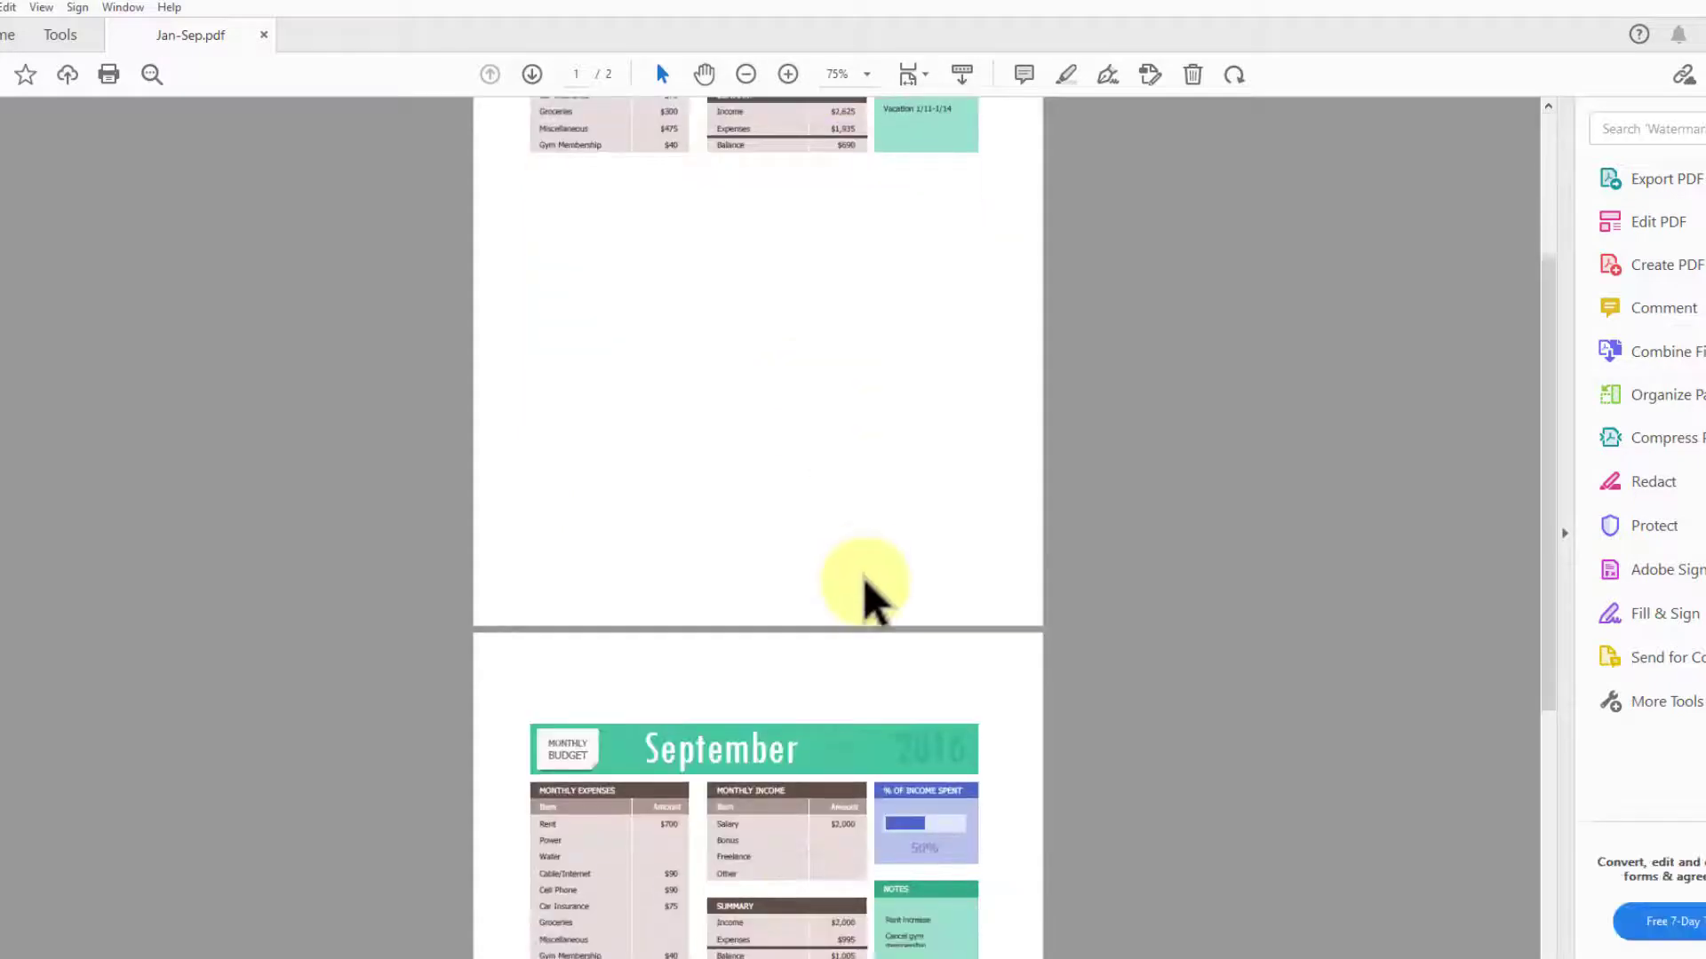
{"action": "scroll", "coordinate": [830, 617], "scroll_direction": "down", "scroll_amount": 3}
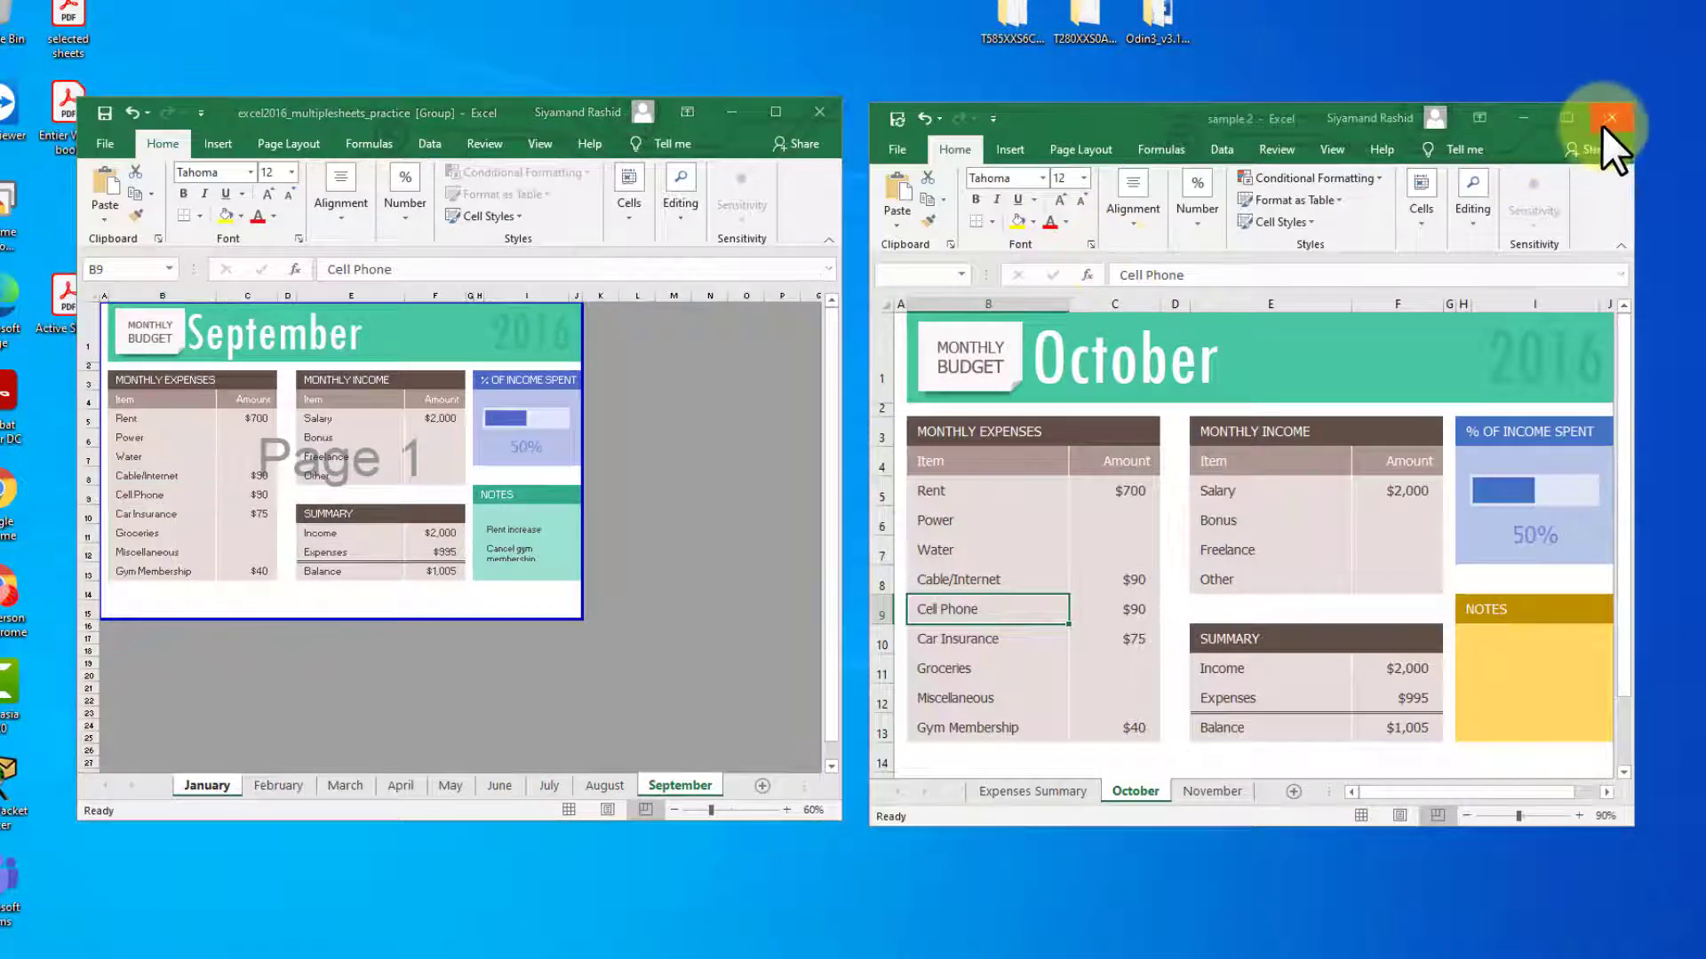
Step: Close the sample 2 window and choose Don't Save to discard its changes
{"action": "left_click", "coordinate": [1610, 118]}
{"action": "left_click", "coordinate": [892, 503]}
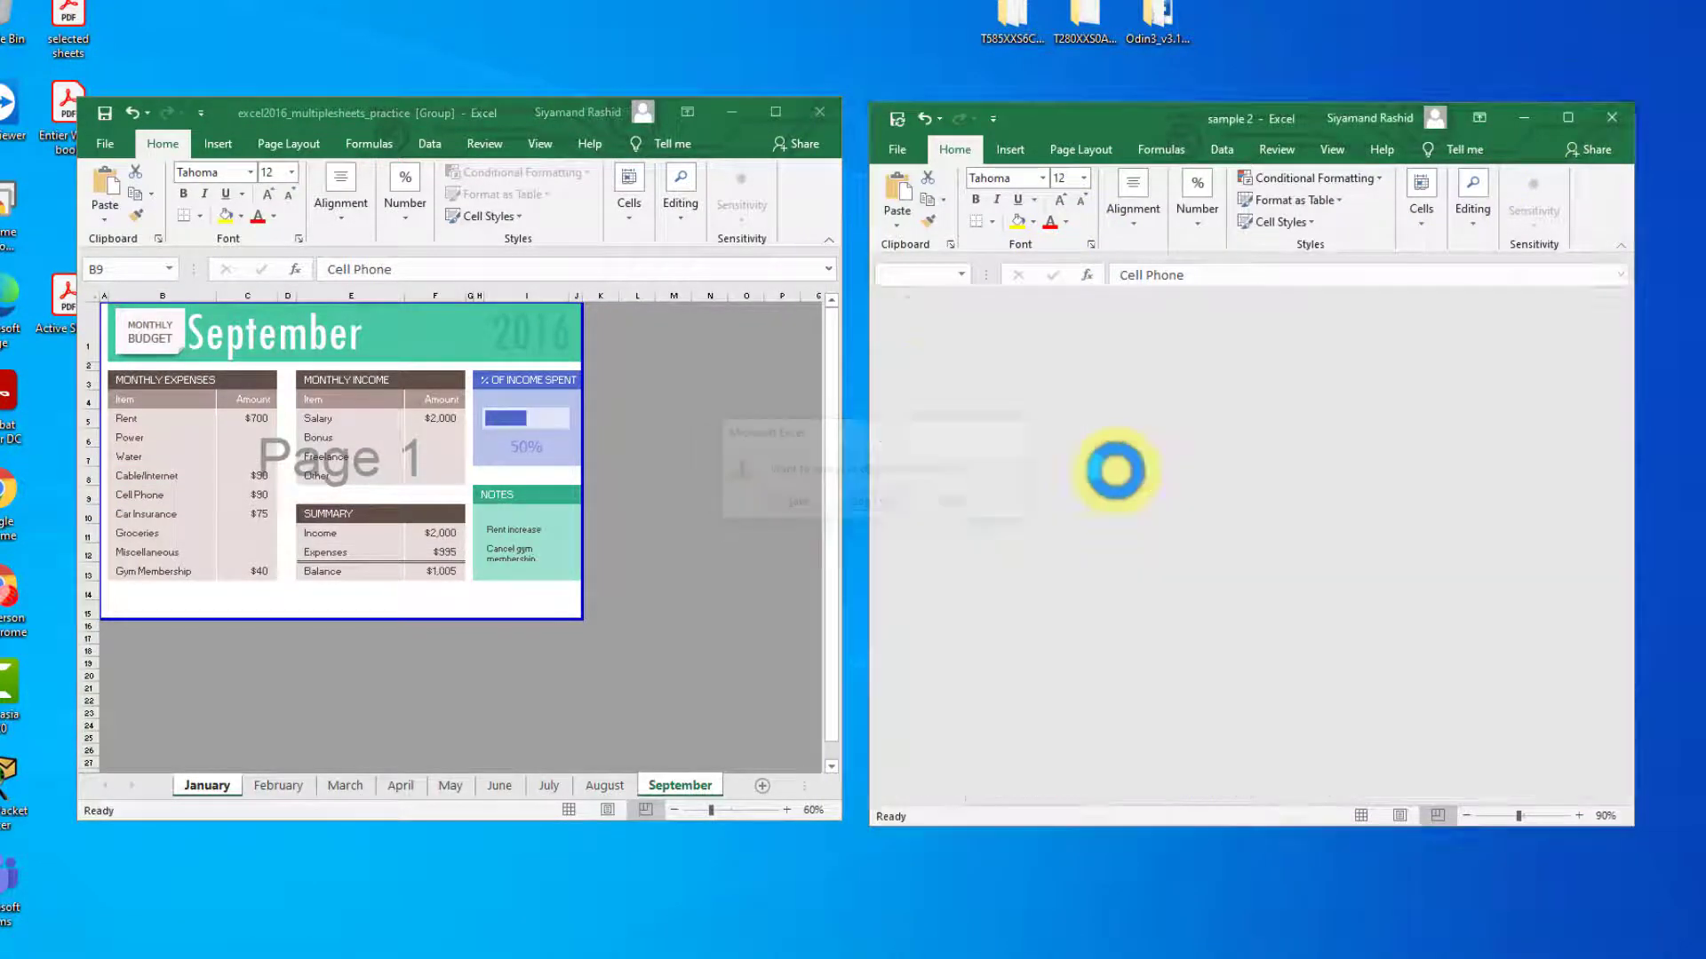